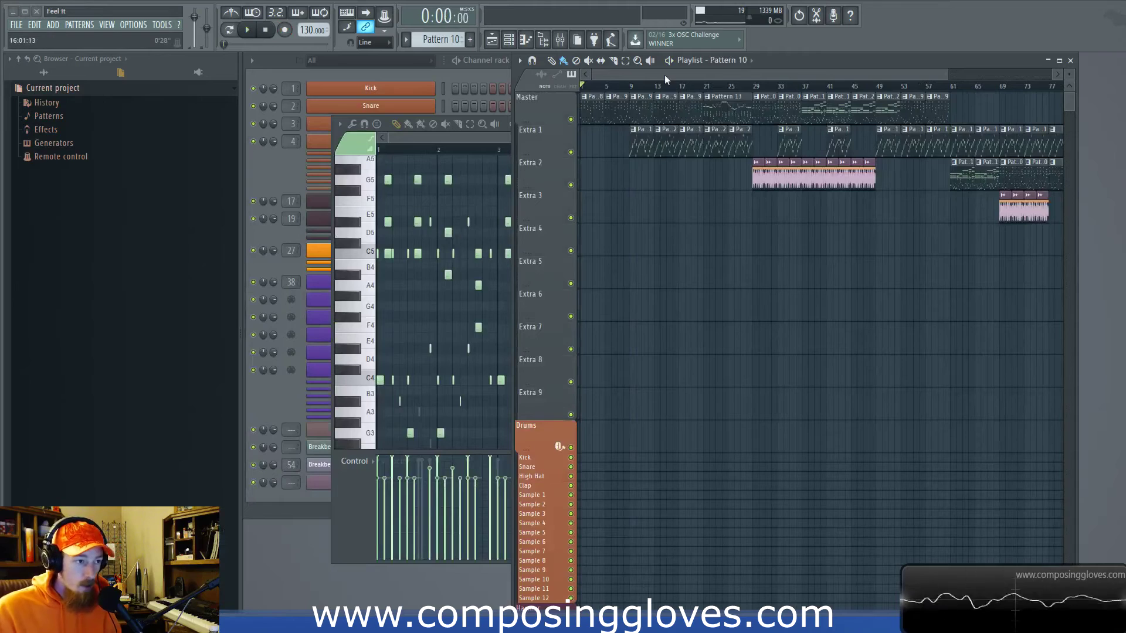
Examine the overall arrangement of pattern and audio clips in the playlist
{"action": "scroll", "coordinate": [694, 217], "scroll_direction": "up", "scroll_amount": 5}
{"action": "left_click_drag", "start_coordinate": [694, 218], "coordinate": [1099, 293]}
{"action": "scroll", "coordinate": [762, 229], "scroll_direction": "down", "scroll_amount": 5}
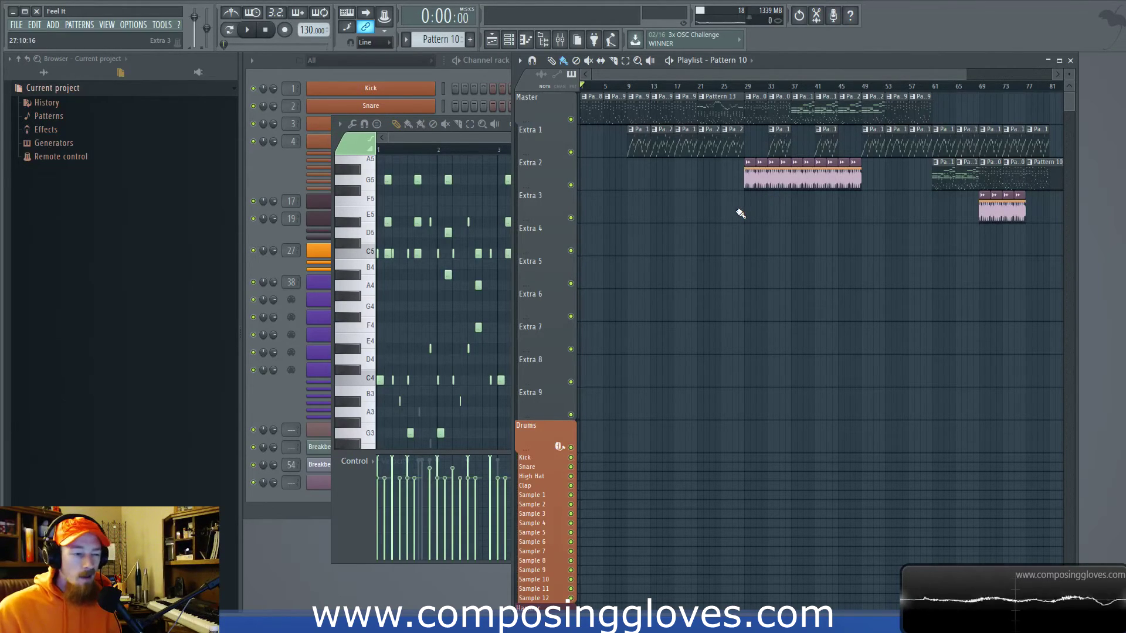
{"action": "scroll", "coordinate": [730, 208], "scroll_direction": "up", "scroll_amount": 5, "text": "ctrl"}
{"action": "scroll", "coordinate": [855, 274], "scroll_direction": "down", "scroll_amount": 6, "text": "ctrl"}
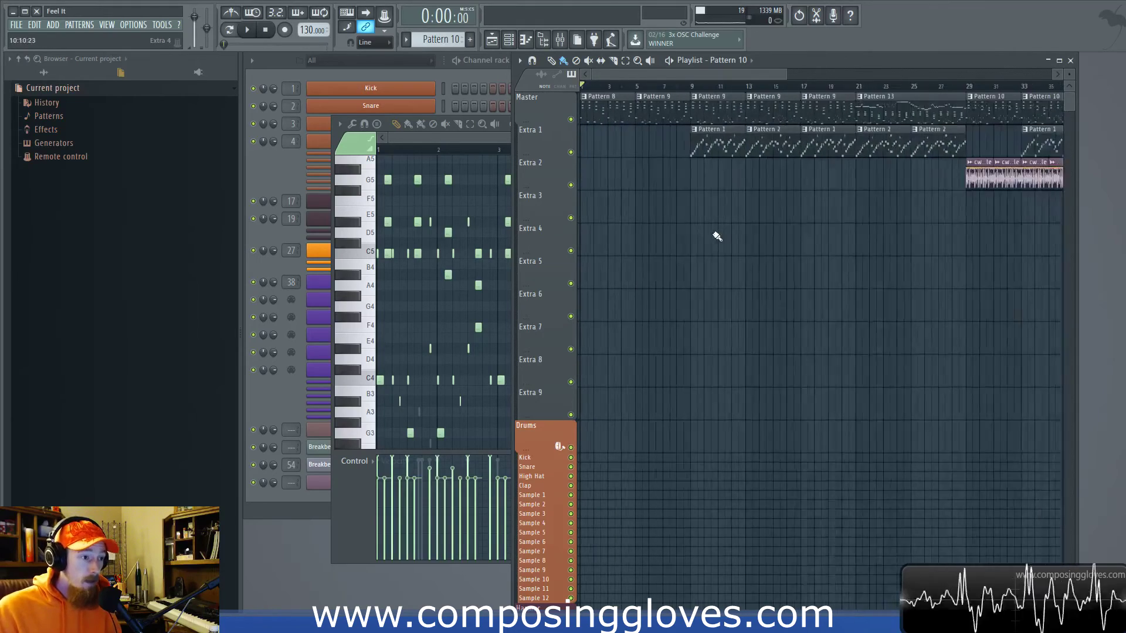
{"action": "scroll", "coordinate": [644, 215], "scroll_direction": "up", "scroll_amount": 5, "text": "ctrl"}
{"action": "left_click_drag", "start_coordinate": [646, 216], "coordinate": [842, 198]}
{"action": "scroll", "coordinate": [845, 200], "scroll_direction": "down", "scroll_amount": 4, "text": "ctrl"}
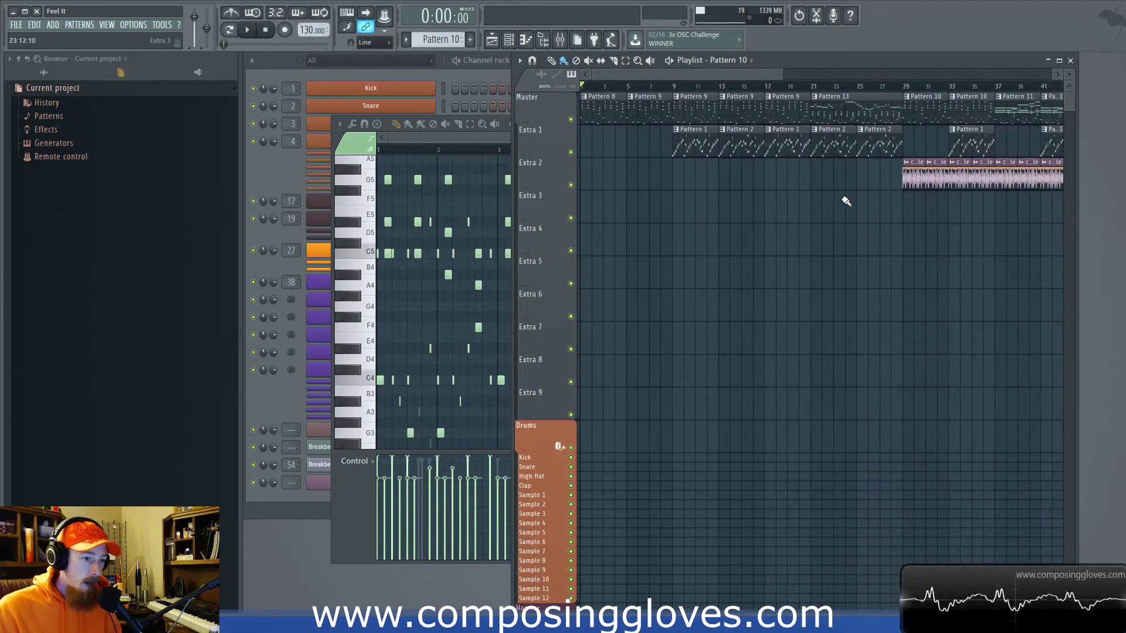
{"action": "scroll", "coordinate": [692, 187], "scroll_direction": "up", "scroll_amount": 4, "text": "ctrl"}
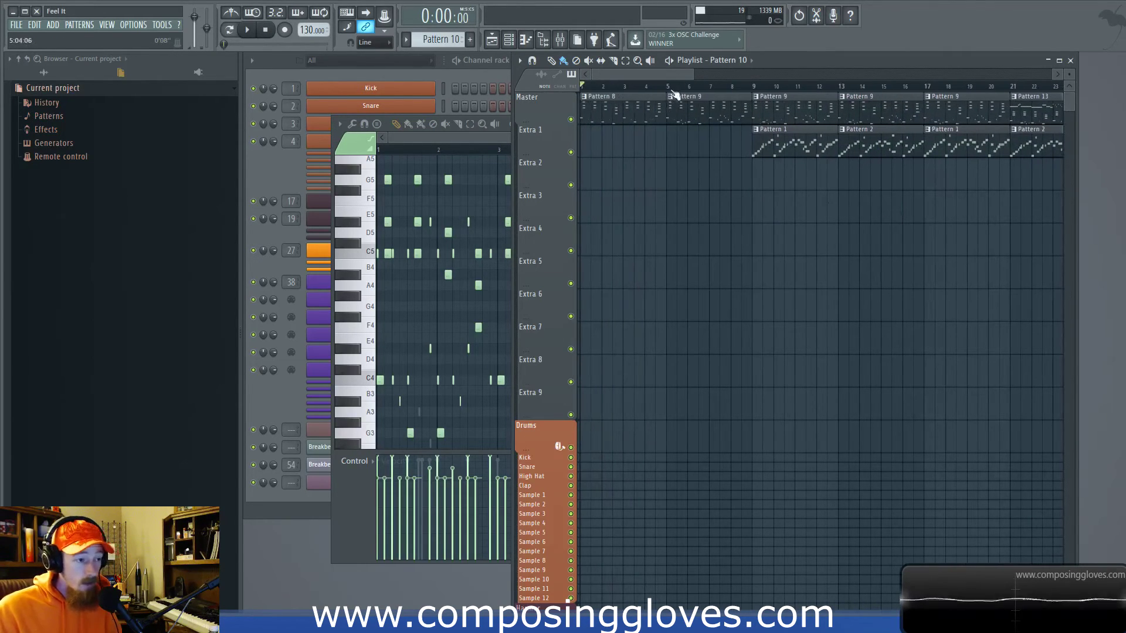
Play the beginning of the song briefly, stop it, and open the Pattern 8 clip's Harp Chord notes in the piano roll
{"action": "key", "text": "space"}
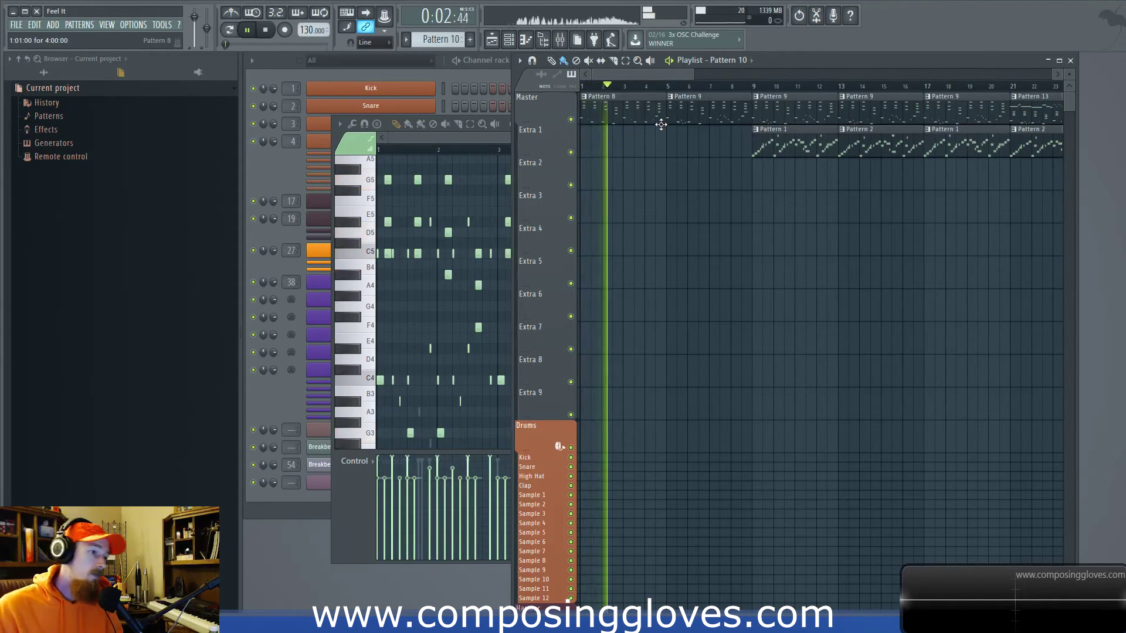
{"action": "key", "text": "space"}
{"action": "left_click", "coordinate": [626, 115]}
{"action": "double_click", "coordinate": [627, 116]}
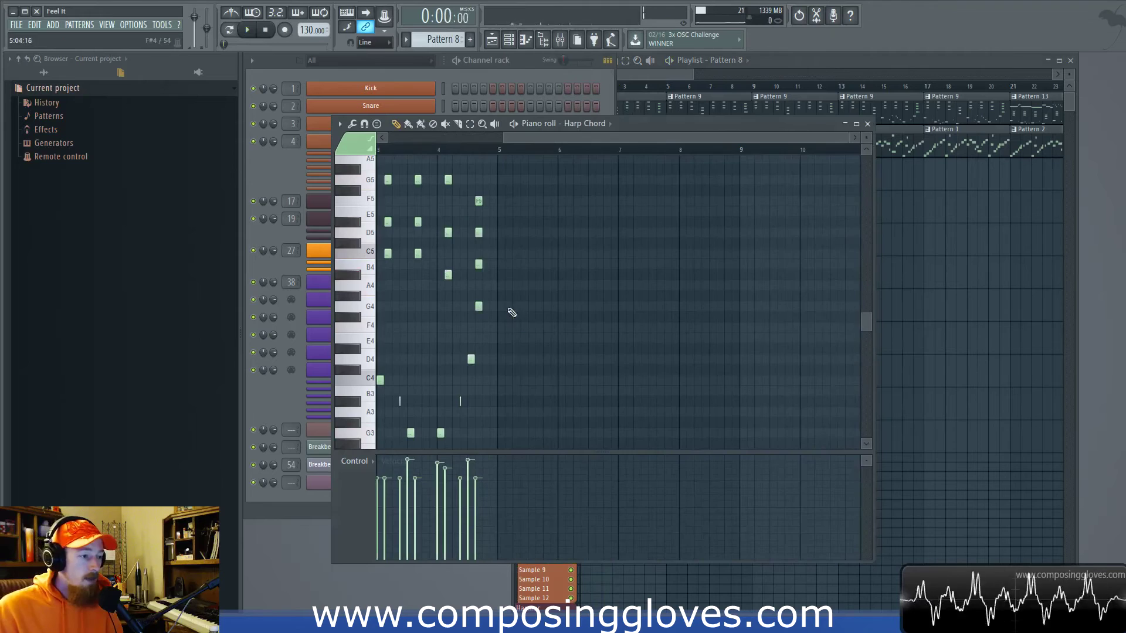
Examine the low notes and the chords in bar 1 of the Harp Chord part by selecting each group, and close the piano roll
{"action": "scroll", "coordinate": [471, 309], "scroll_direction": "down", "scroll_amount": 4}
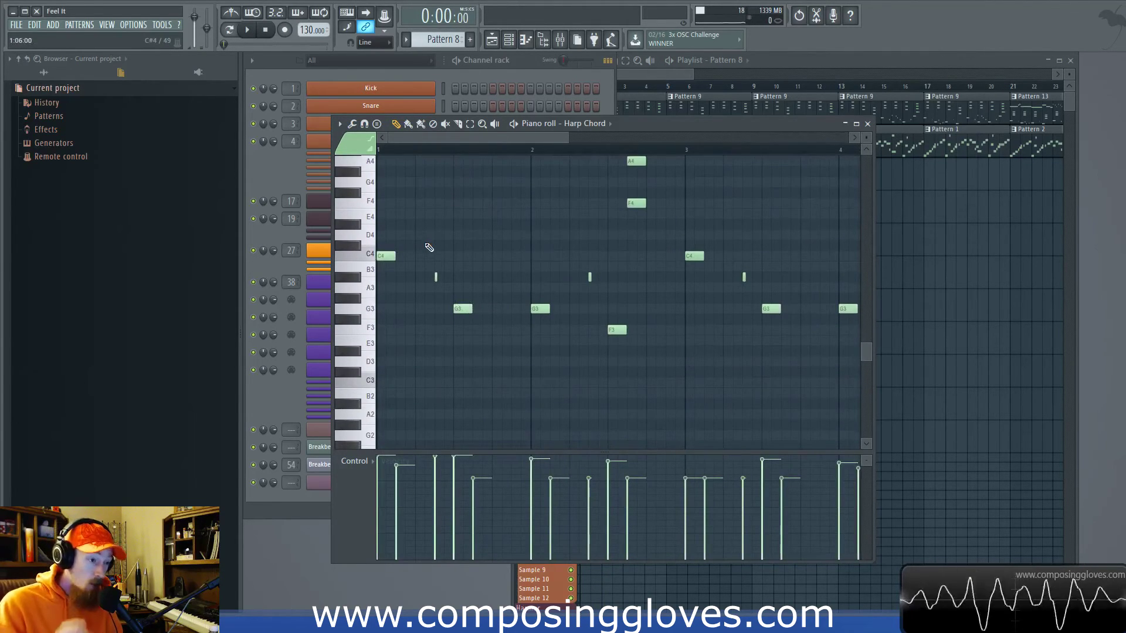
{"action": "scroll", "coordinate": [431, 248], "scroll_direction": "up", "scroll_amount": 4}
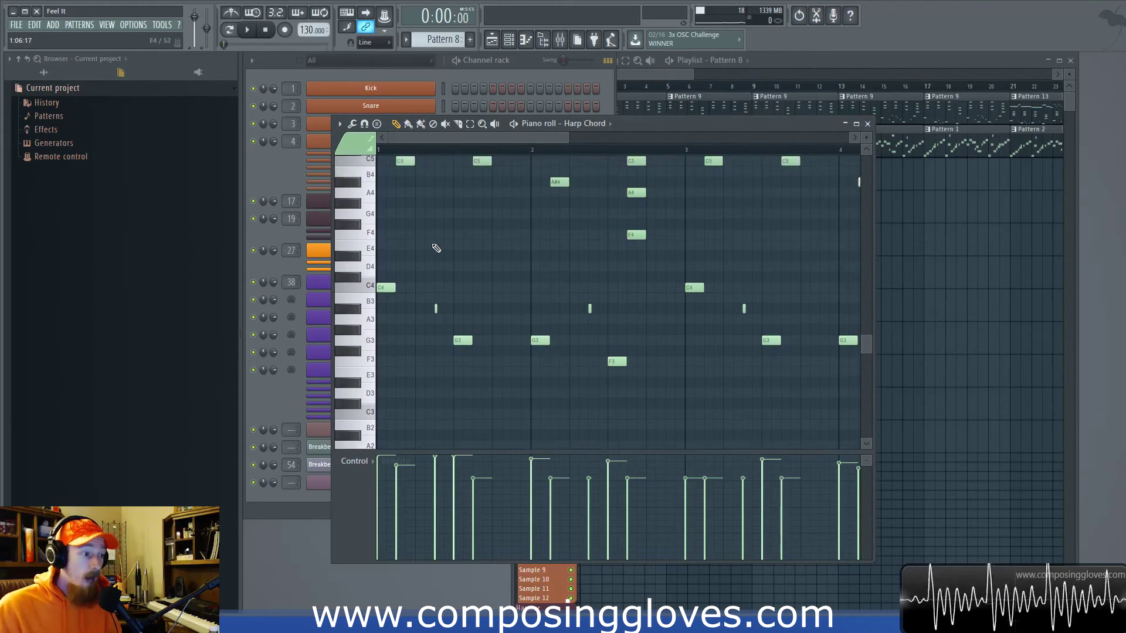
{"action": "scroll", "coordinate": [383, 354], "scroll_direction": "down", "scroll_amount": 4}
{"action": "left_click_drag", "start_coordinate": [433, 244], "coordinate": [494, 408]}
{"action": "scroll", "coordinate": [575, 334], "scroll_direction": "up", "scroll_amount": 4}
{"action": "scroll", "coordinate": [575, 333], "scroll_direction": "up", "scroll_amount": 2}
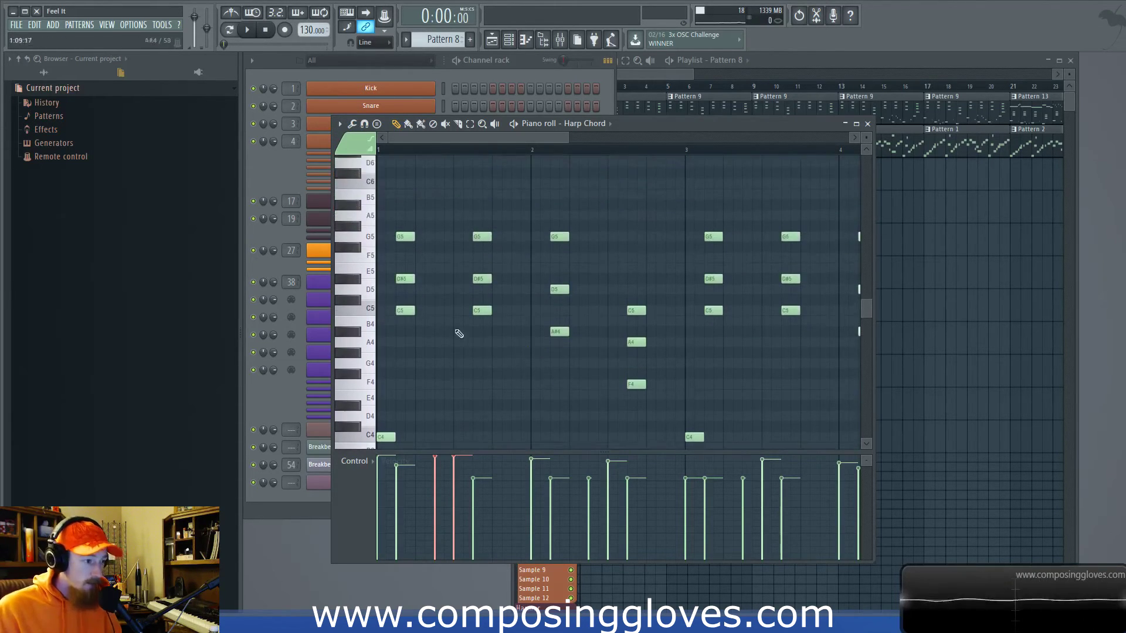
{"action": "left_click_drag", "start_coordinate": [391, 201], "coordinate": [513, 381]}
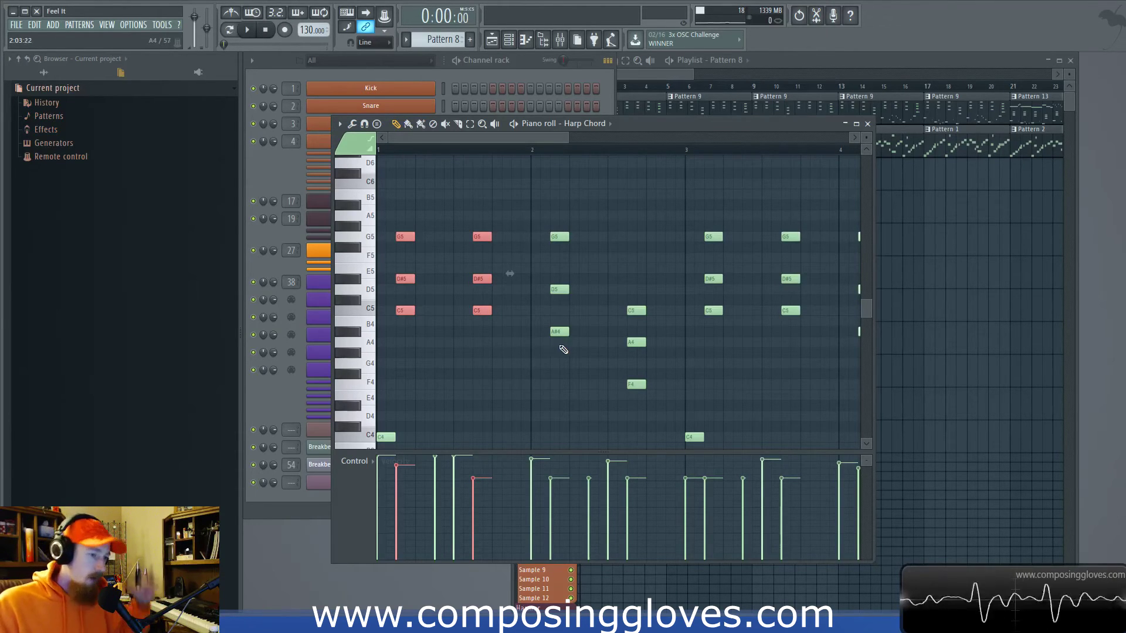
{"action": "left_click", "coordinate": [868, 124]}
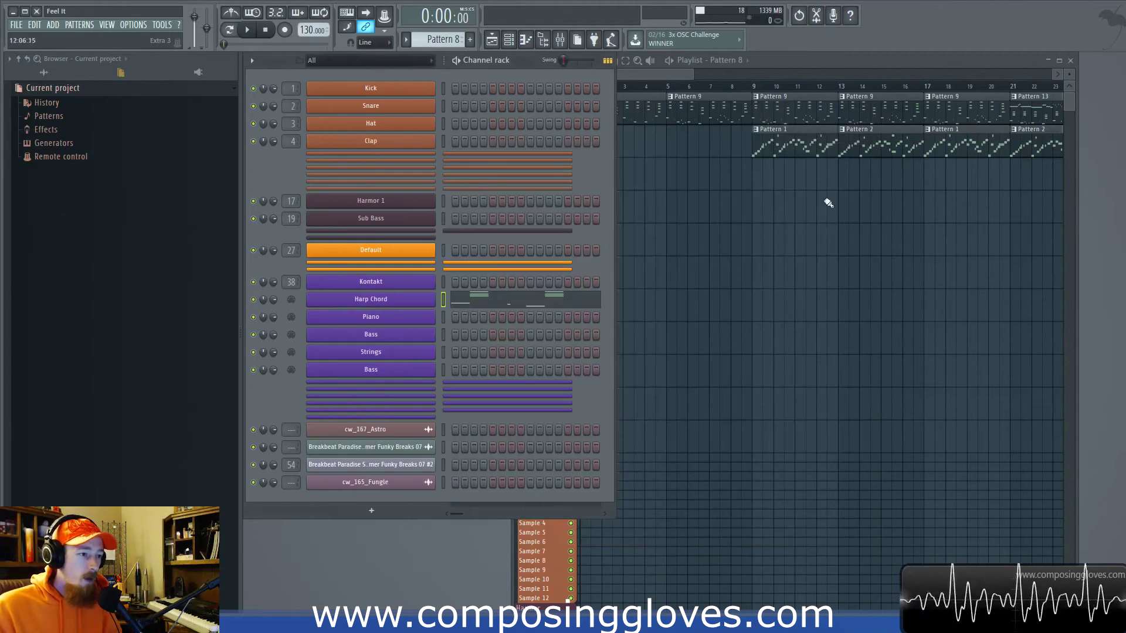
Play the song from the start and follow the Pattern 8 Harp Chord notes in the piano roll
{"action": "left_click", "coordinate": [684, 66]}
{"action": "left_click_drag", "start_coordinate": [677, 87], "coordinate": [557, 106]}
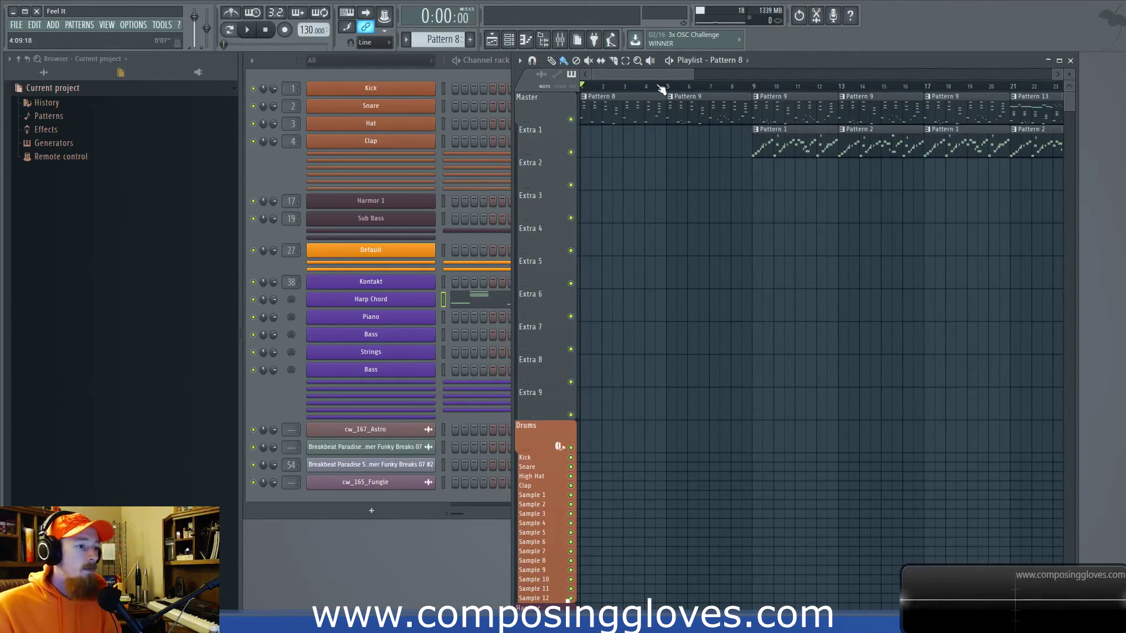
{"action": "key", "text": "space"}
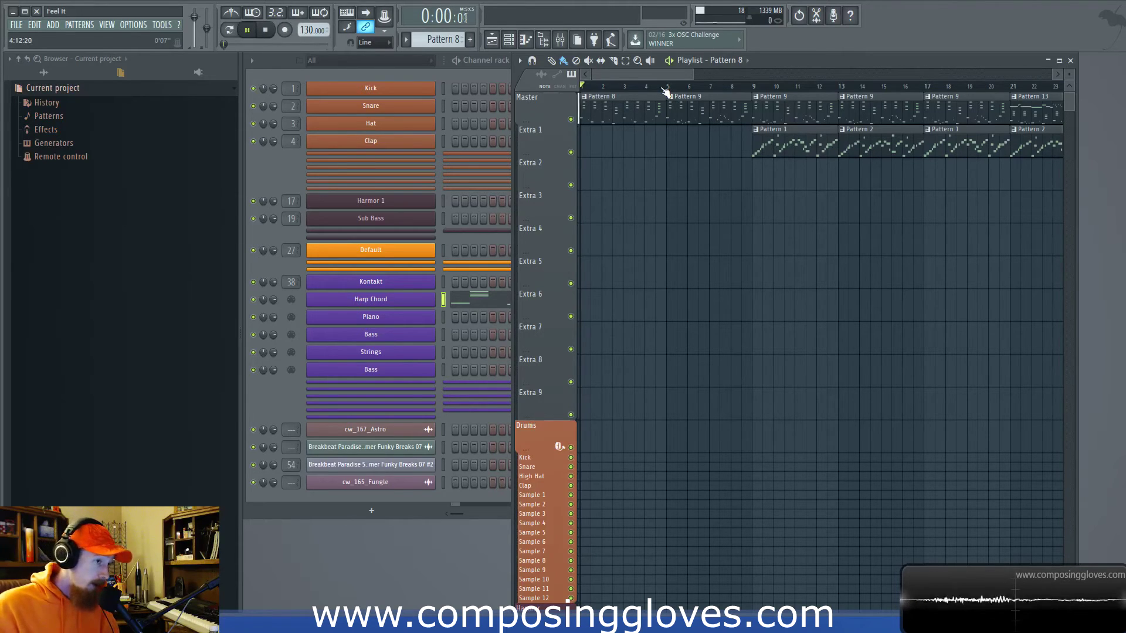
{"action": "scroll", "coordinate": [658, 156], "scroll_direction": "up", "scroll_amount": 2}
{"action": "double_click", "coordinate": [641, 111]}
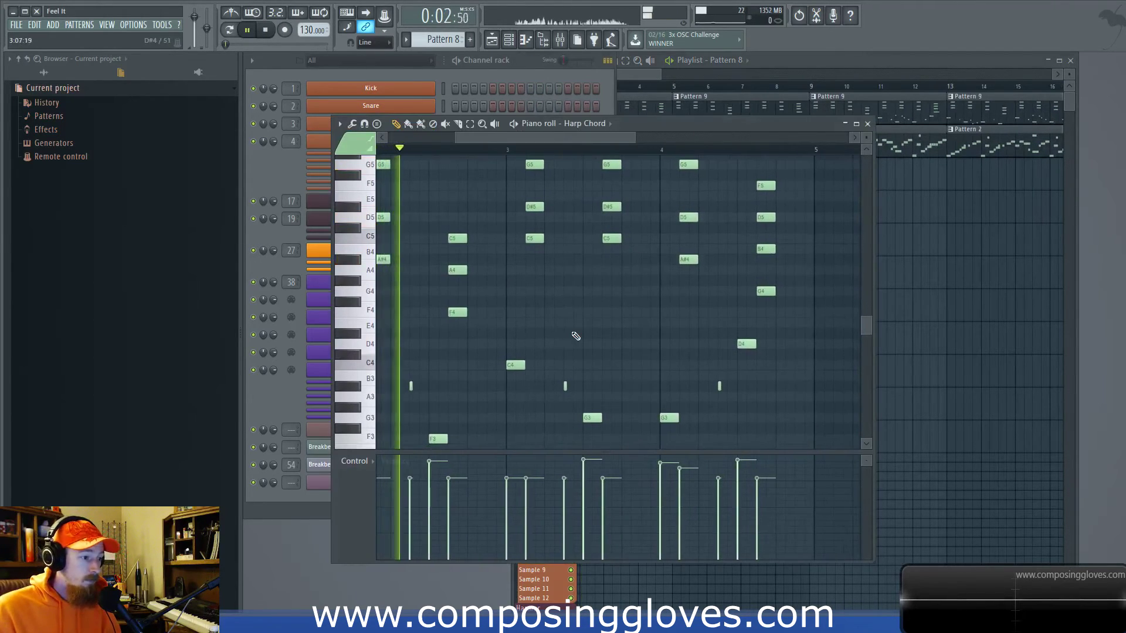
{"action": "scroll", "coordinate": [576, 330], "scroll_direction": "down", "scroll_amount": 1}
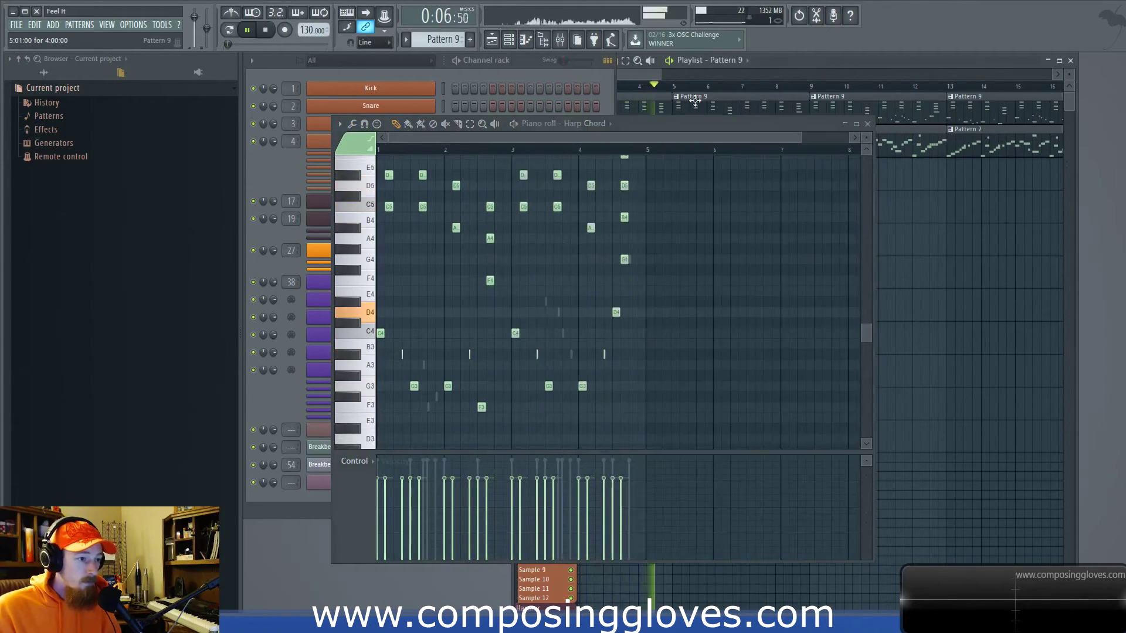
Switch the piano roll to Pattern 9's Bass channel and follow its notes during playback
{"action": "scroll", "coordinate": [481, 282], "scroll_direction": "down", "scroll_amount": 6}
{"action": "right_click", "coordinate": [429, 218]}
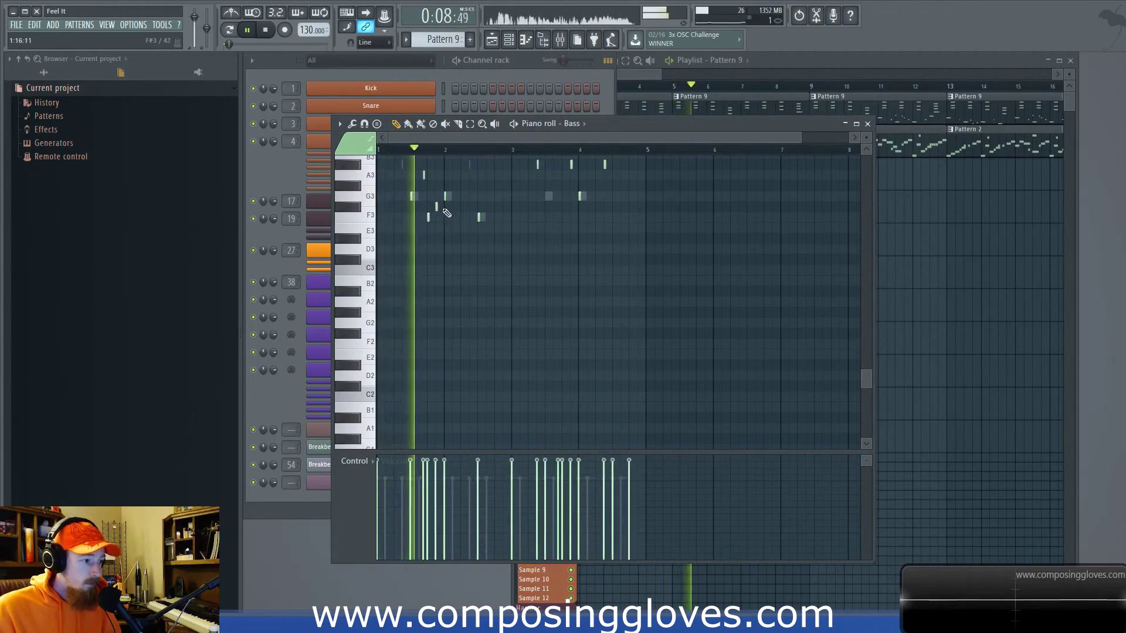
{"action": "scroll", "coordinate": [504, 258], "scroll_direction": "up", "scroll_amount": 3}
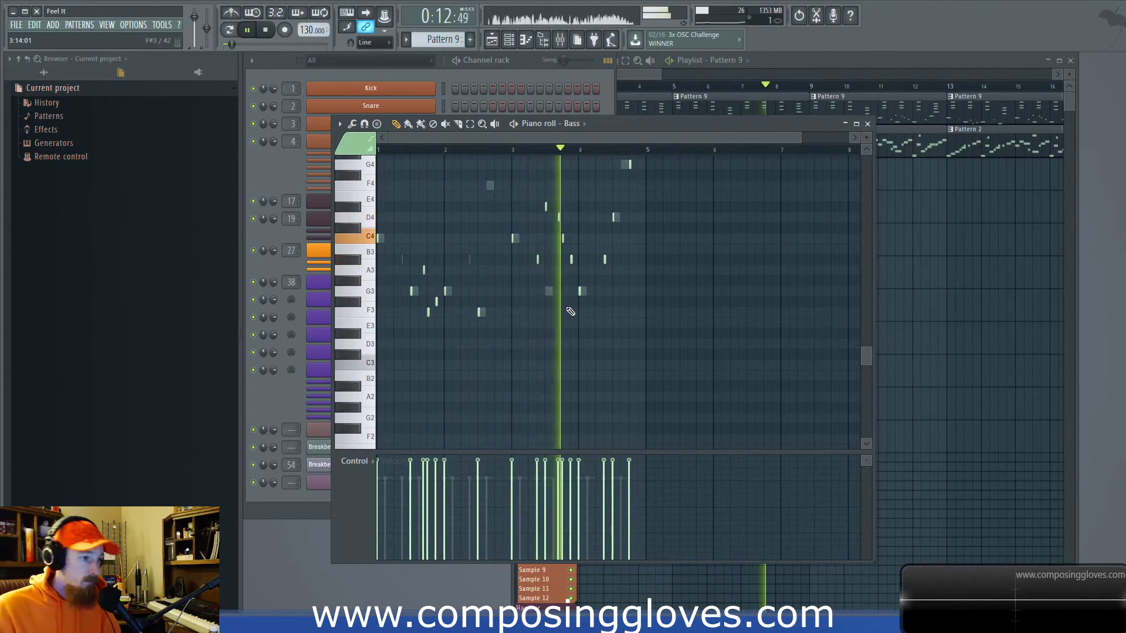
{"action": "scroll", "coordinate": [570, 312], "scroll_direction": "up", "scroll_amount": 4}
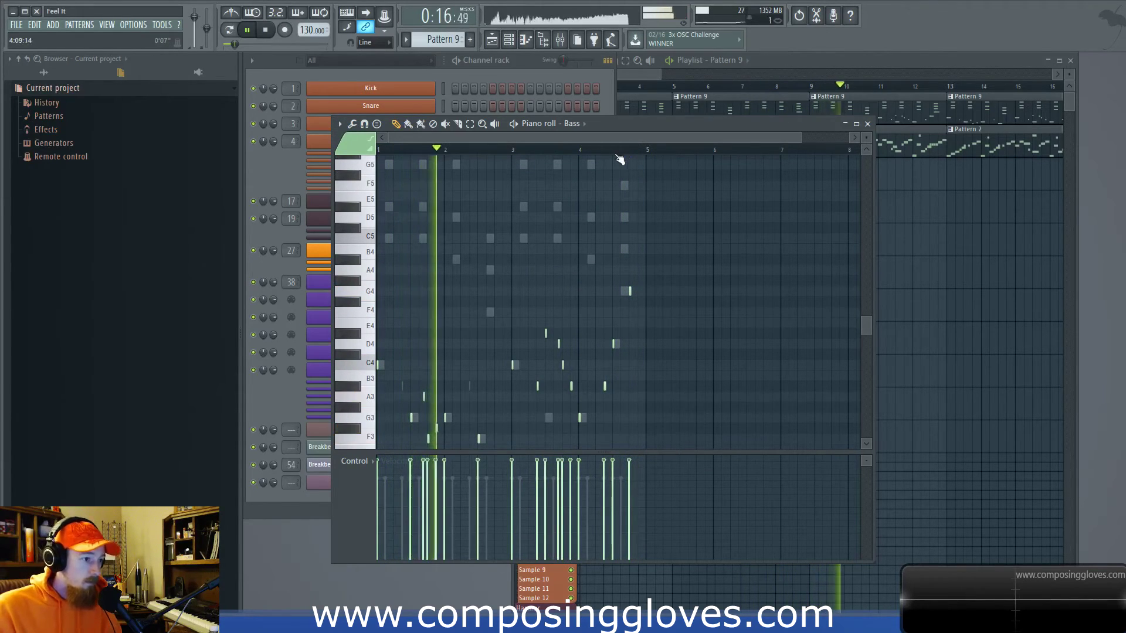
Return to the playlist, stop playback, and place the playhead around bar 5, where the first Pattern 9 clip begins
{"action": "left_click", "coordinate": [819, 62]}
{"action": "key", "text": "space"}
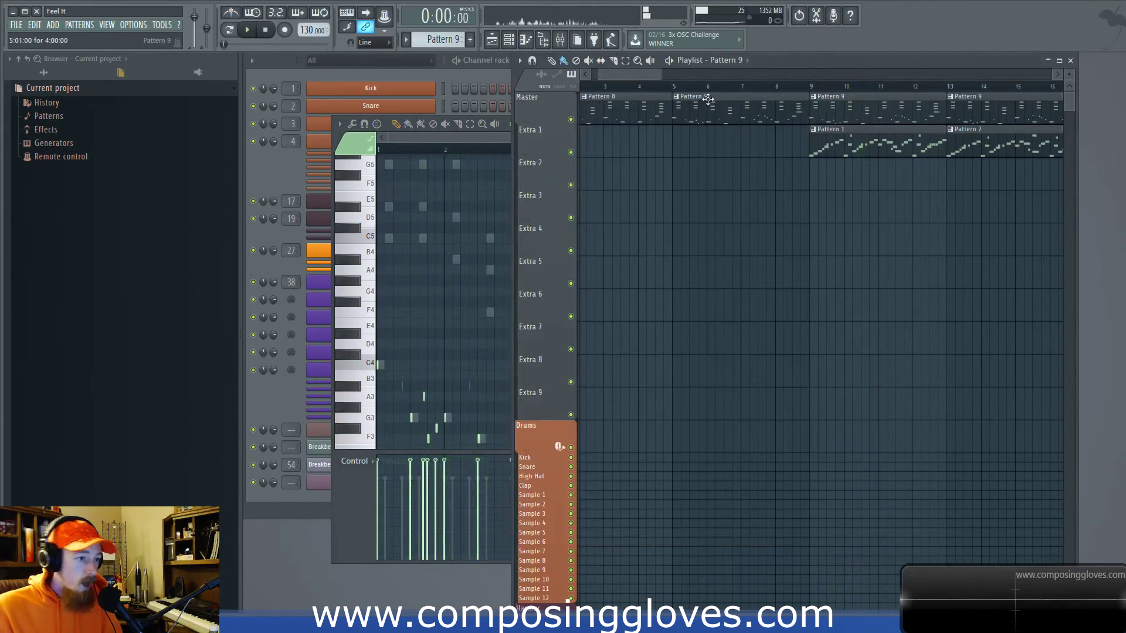
{"action": "left_click", "coordinate": [675, 86]}
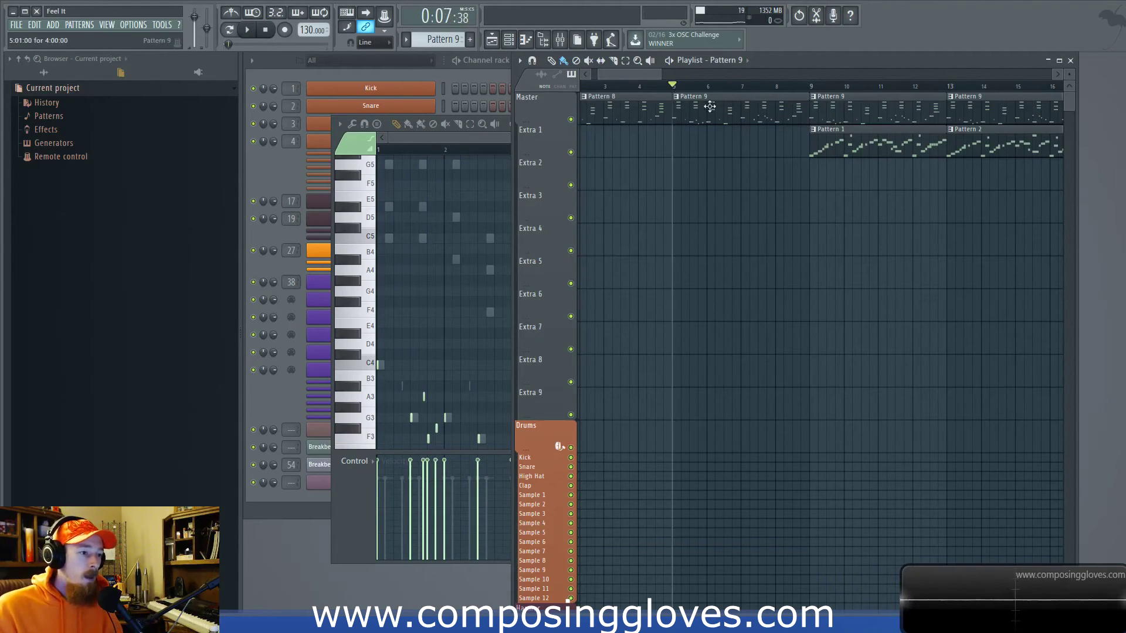
Open the Kontakt channel's plugin window from the channel rack and move it clear of the screen edge
{"action": "left_click", "coordinate": [377, 72]}
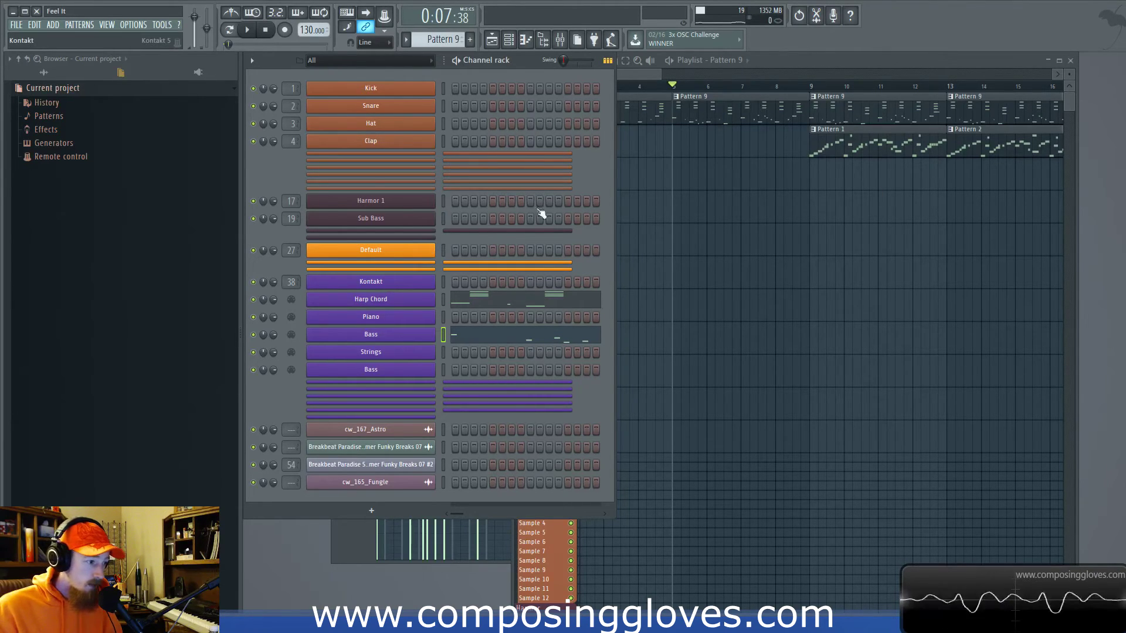
{"action": "left_click", "coordinate": [382, 284]}
{"action": "left_click_drag", "start_coordinate": [655, 105], "coordinate": [628, 71]}
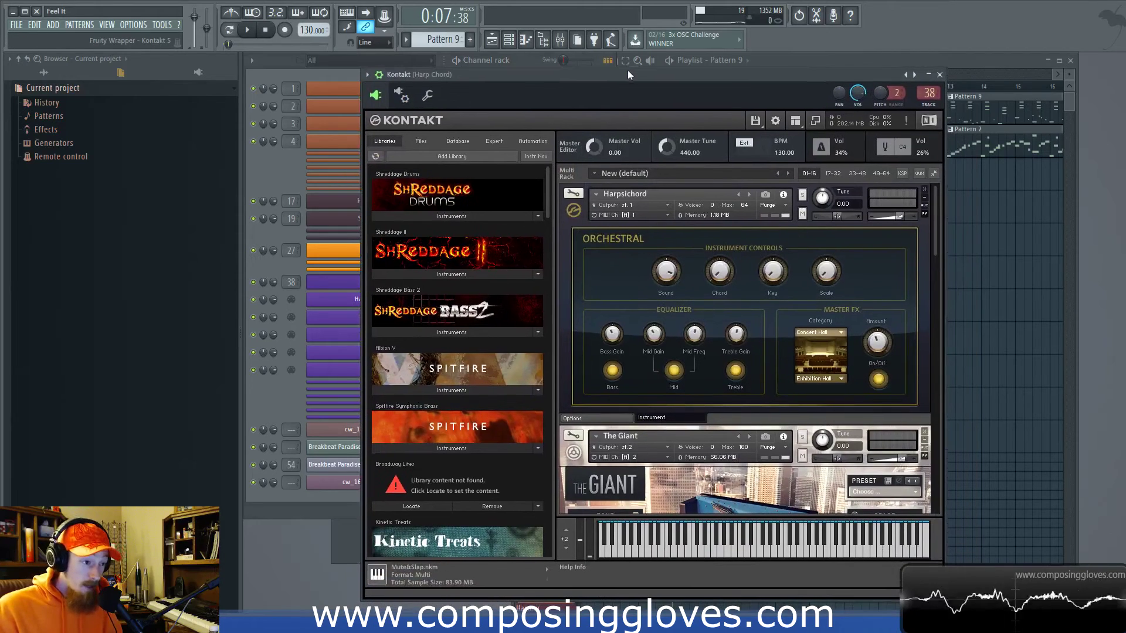
Collapse Harpsichord, The Giant, Sections 1 and 2 Ensemble and Double Bass Solo in the Kontakt rack, leaving the Cuba Bass expanded
{"action": "scroll", "coordinate": [934, 241], "scroll_direction": "down", "scroll_amount": 2}
{"action": "scroll", "coordinate": [933, 246], "scroll_direction": "up", "scroll_amount": 2}
{"action": "left_click", "coordinate": [574, 211]}
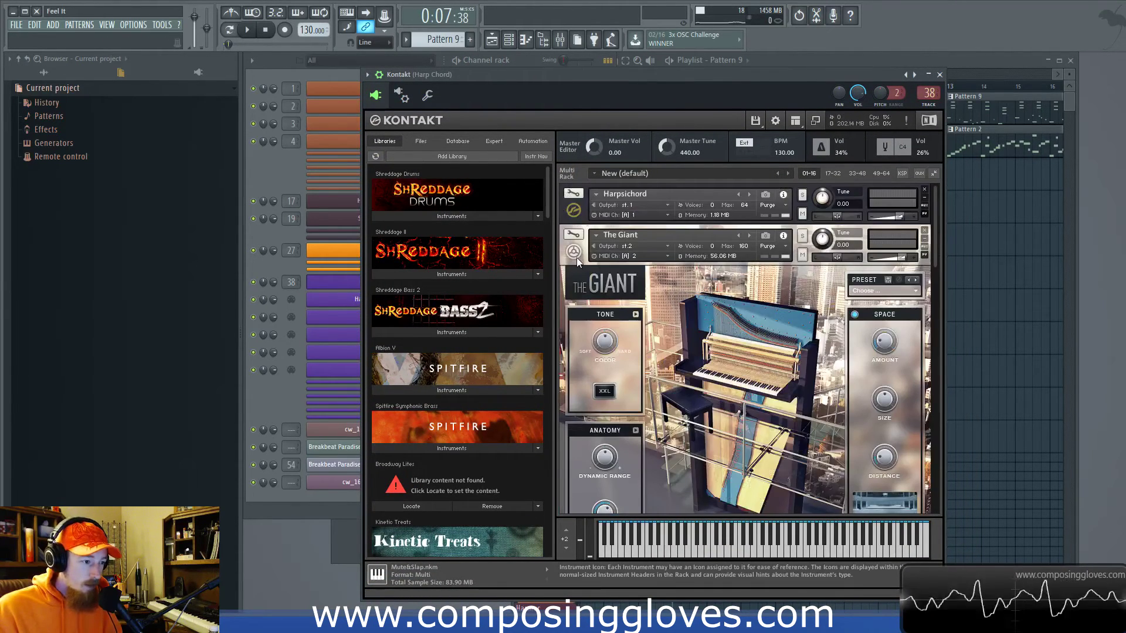
{"action": "left_click", "coordinate": [575, 253]}
{"action": "left_click_drag", "start_coordinate": [937, 283], "coordinate": [934, 357]}
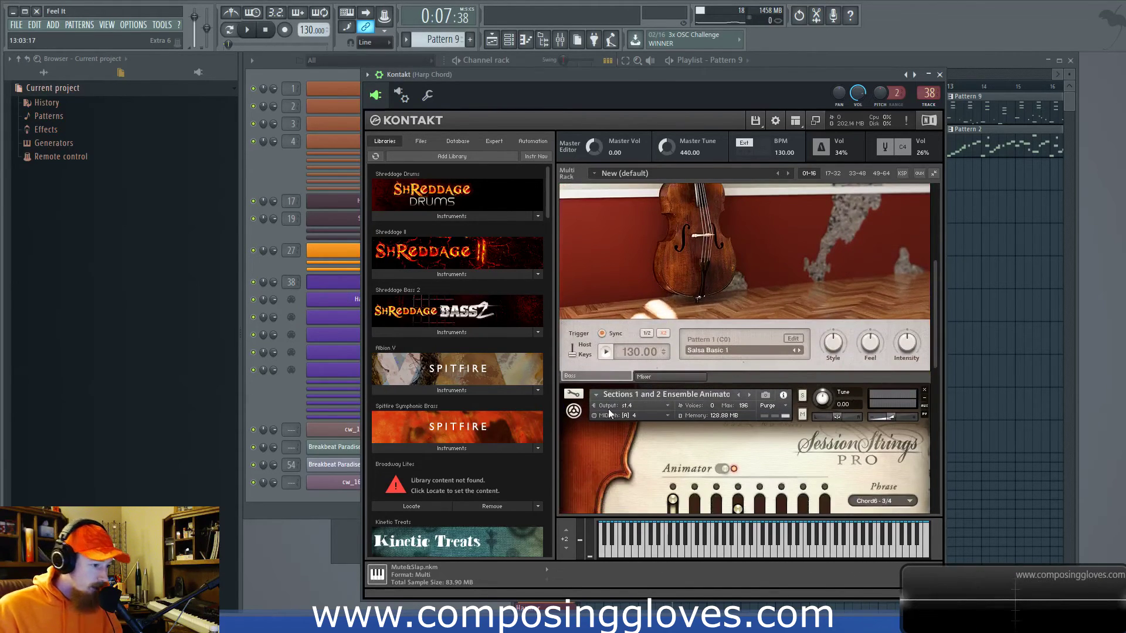
{"action": "left_click", "coordinate": [580, 414]}
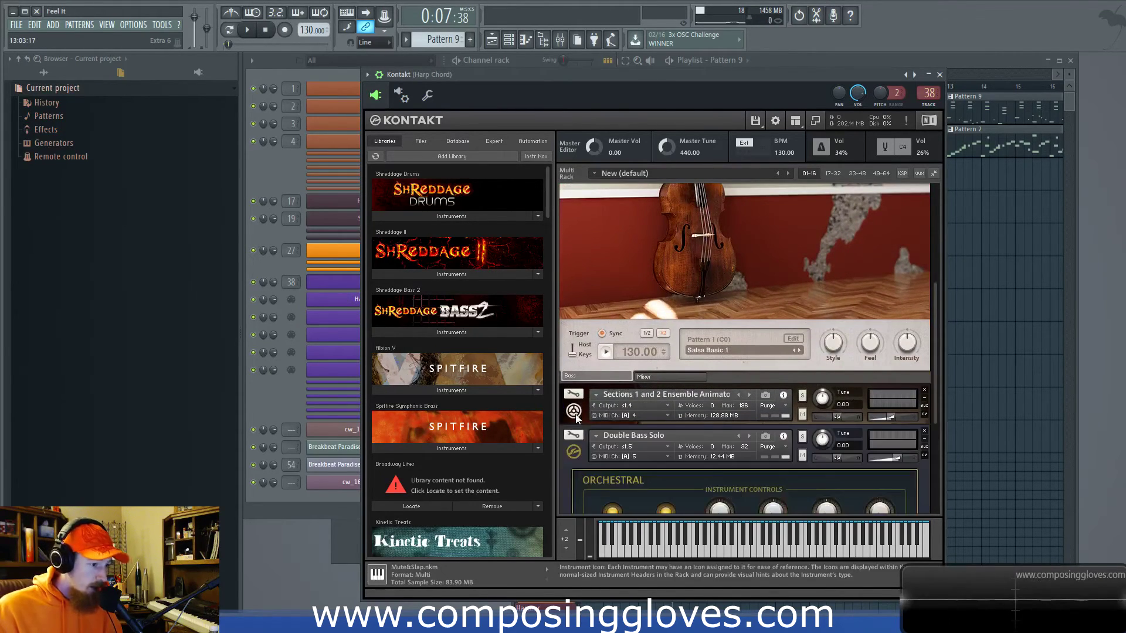
{"action": "left_click", "coordinate": [569, 456]}
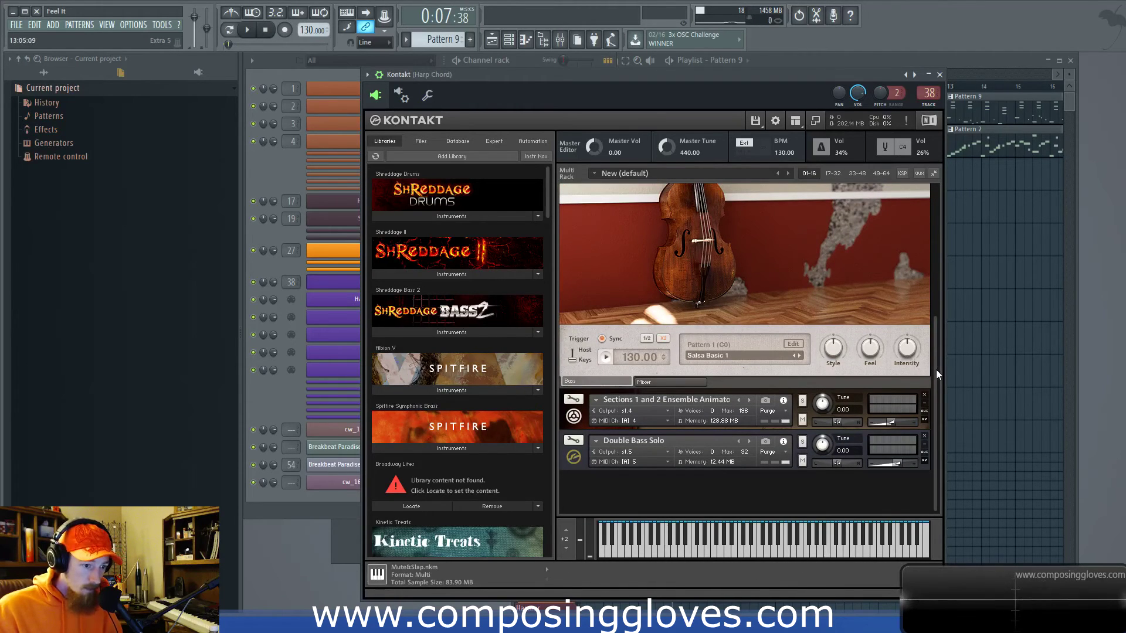
{"action": "left_click_drag", "start_coordinate": [936, 369], "coordinate": [928, 220]}
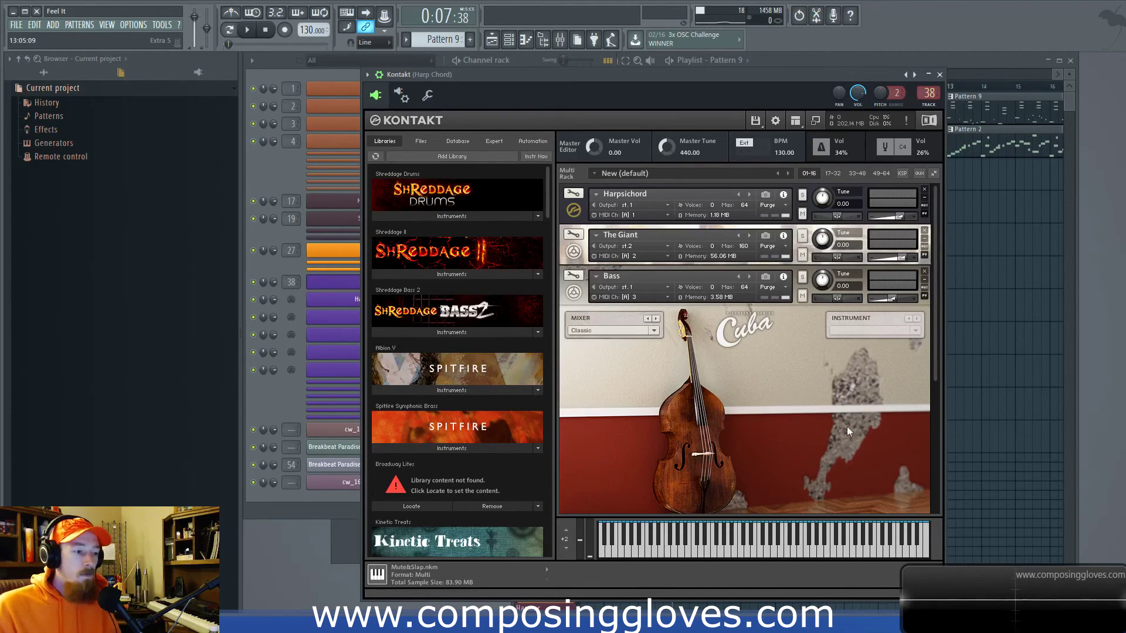
Find the Cuba library in Kontakt's library list and expand its melodic instruments
{"action": "left_click_drag", "start_coordinate": [550, 193], "coordinate": [539, 171]}
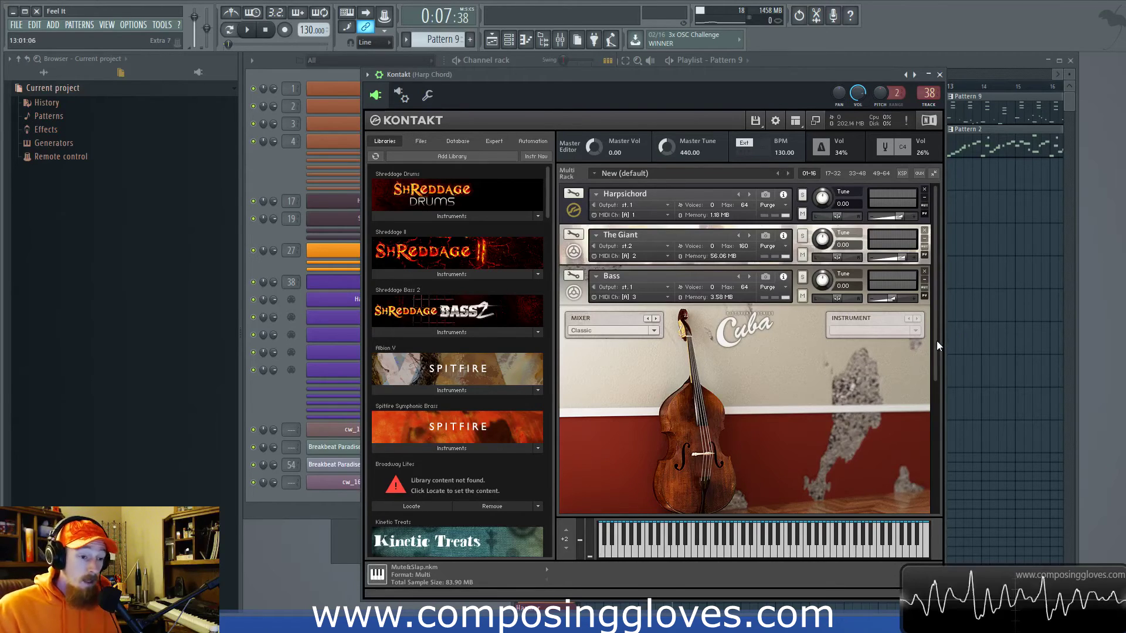
{"action": "scroll", "coordinate": [937, 341], "scroll_direction": "down", "scroll_amount": 5}
{"action": "scroll", "coordinate": [924, 406], "scroll_direction": "up", "scroll_amount": 4}
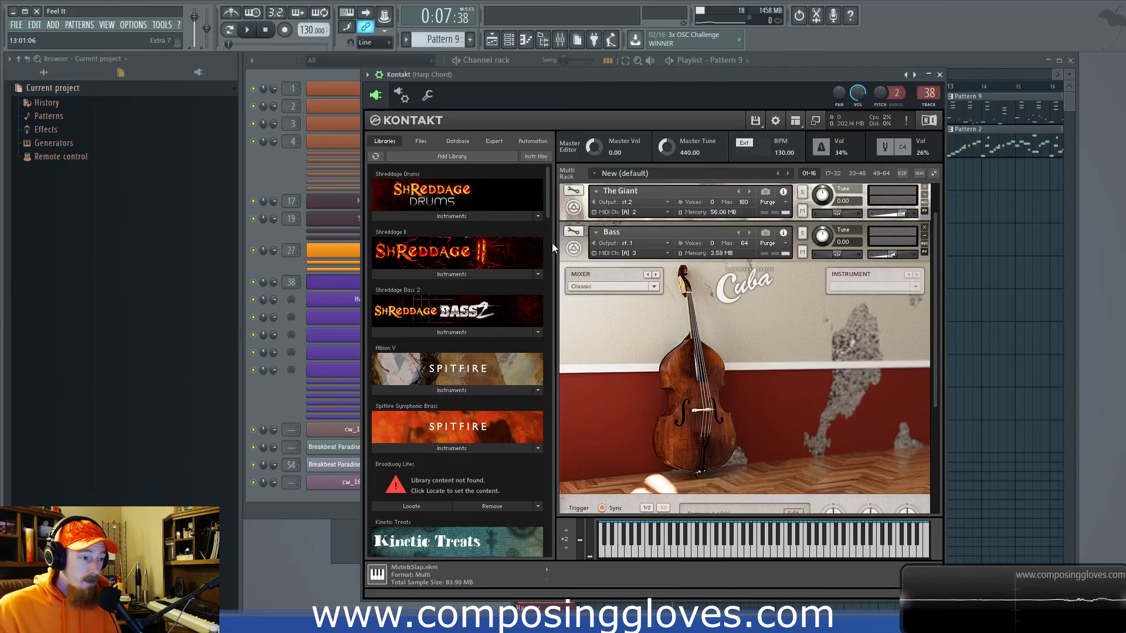
{"action": "left_click_drag", "start_coordinate": [544, 197], "coordinate": [546, 519]}
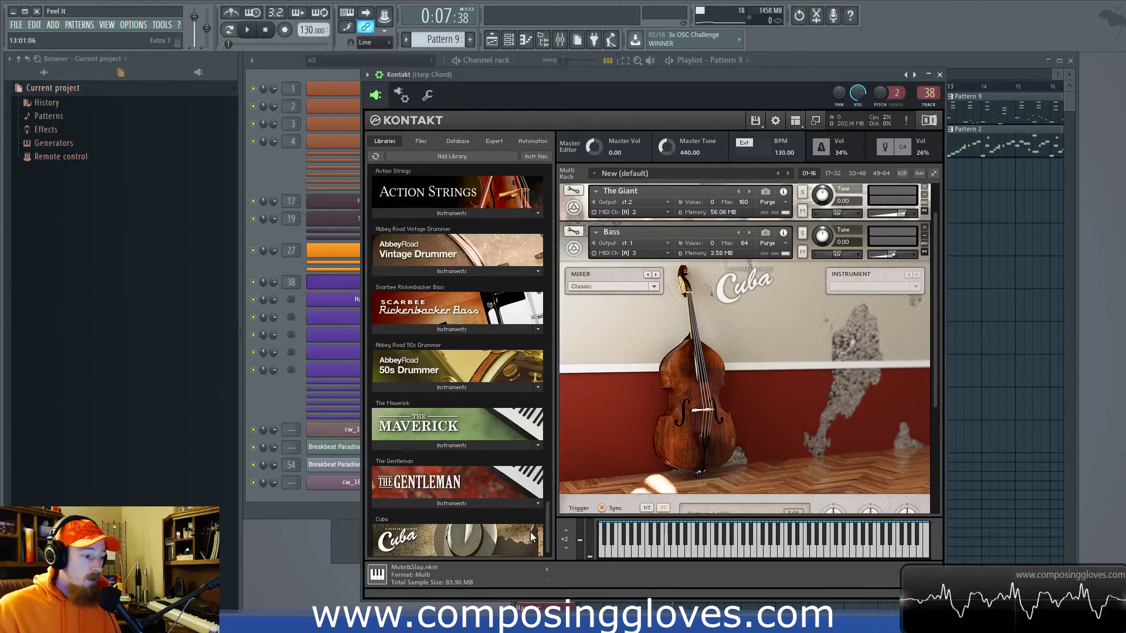
{"action": "left_click", "coordinate": [458, 551]}
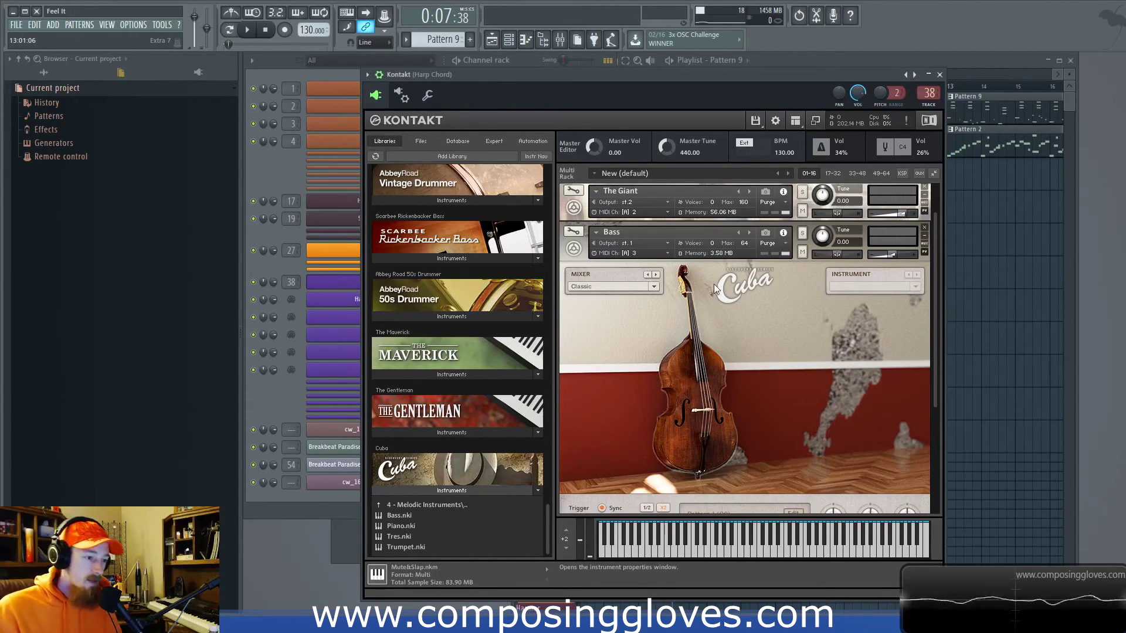
Close the Kontakt window and move the playlist playhead to about bar 4
{"action": "left_click", "coordinate": [939, 75]}
{"action": "left_click", "coordinate": [649, 71]}
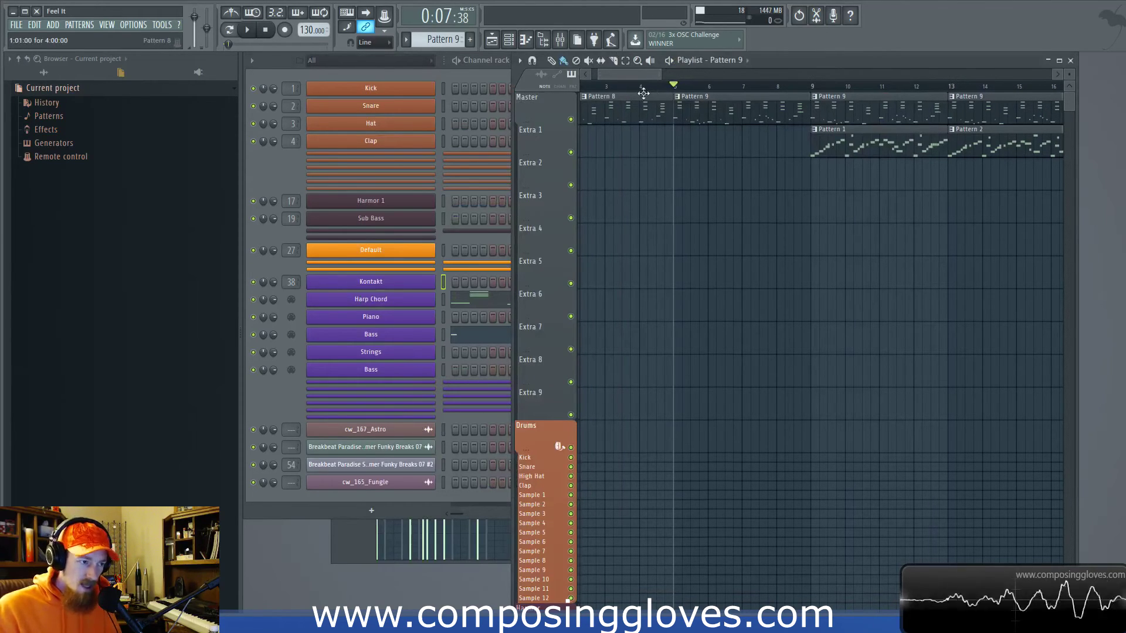
{"action": "left_click", "coordinate": [643, 86]}
{"action": "left_click", "coordinate": [639, 86]}
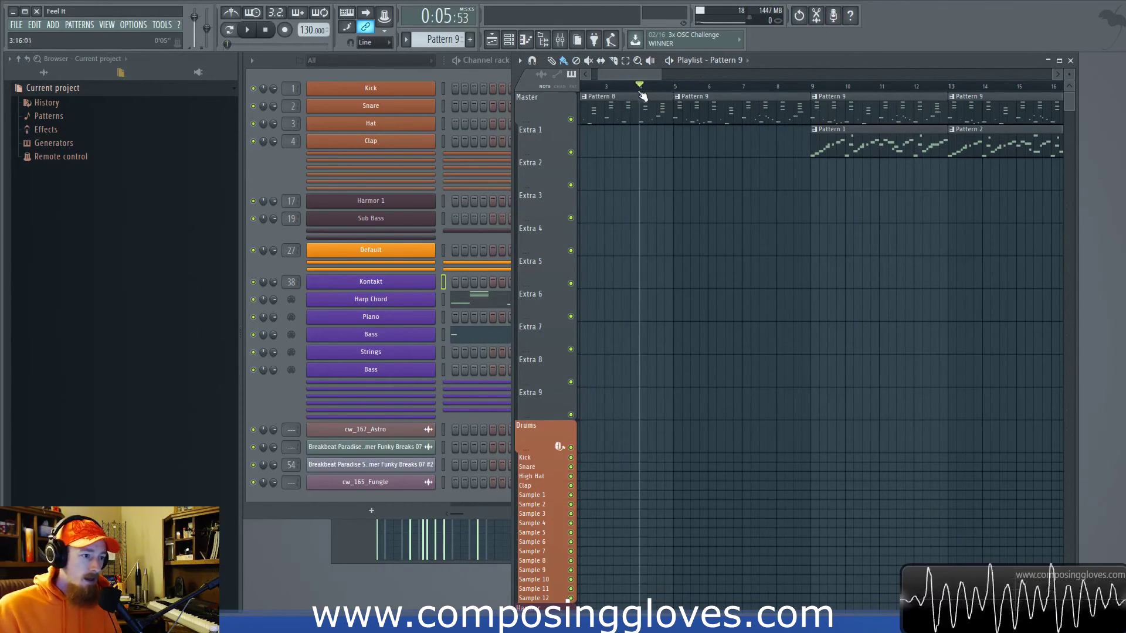
Open the Sub Bass channel's synth to view its settings, and close it again
{"action": "left_click", "coordinate": [371, 218]}
{"action": "left_click_drag", "start_coordinate": [751, 167], "coordinate": [536, 99]}
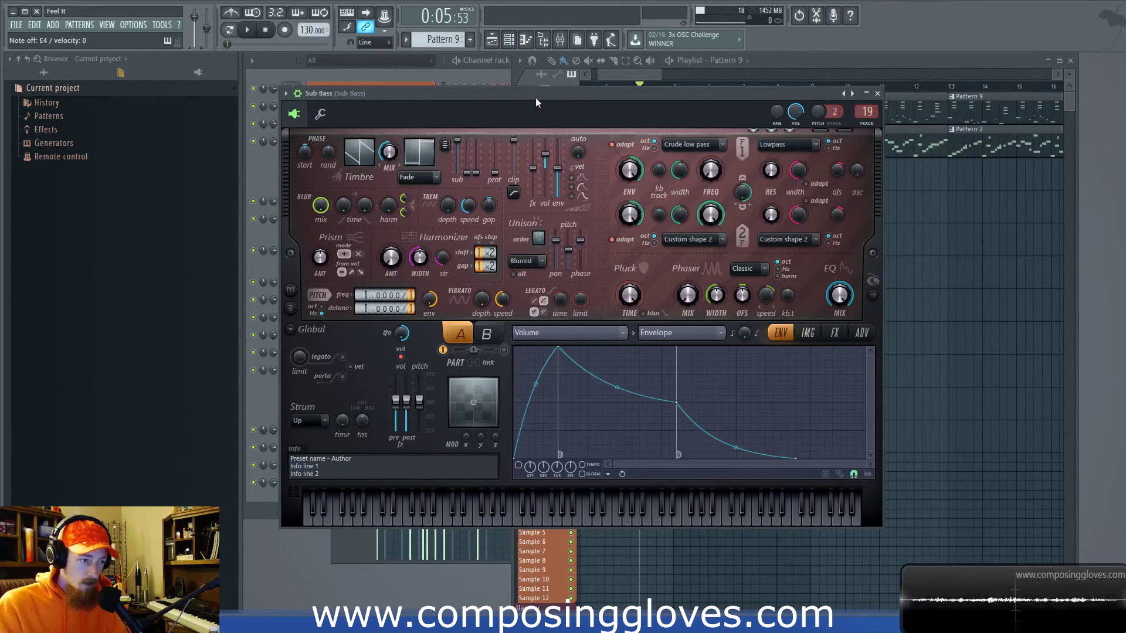
{"action": "left_click", "coordinate": [877, 93]}
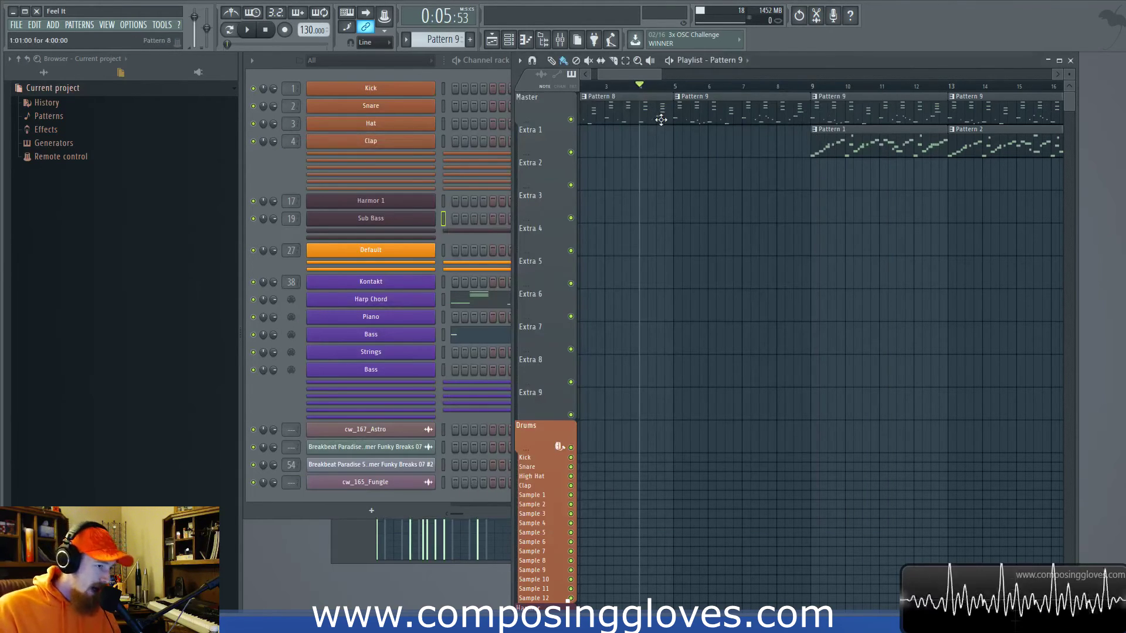
Move the playlist playhead to bar 5 and make Pattern 1 the active pattern
{"action": "left_click", "coordinate": [673, 86]}
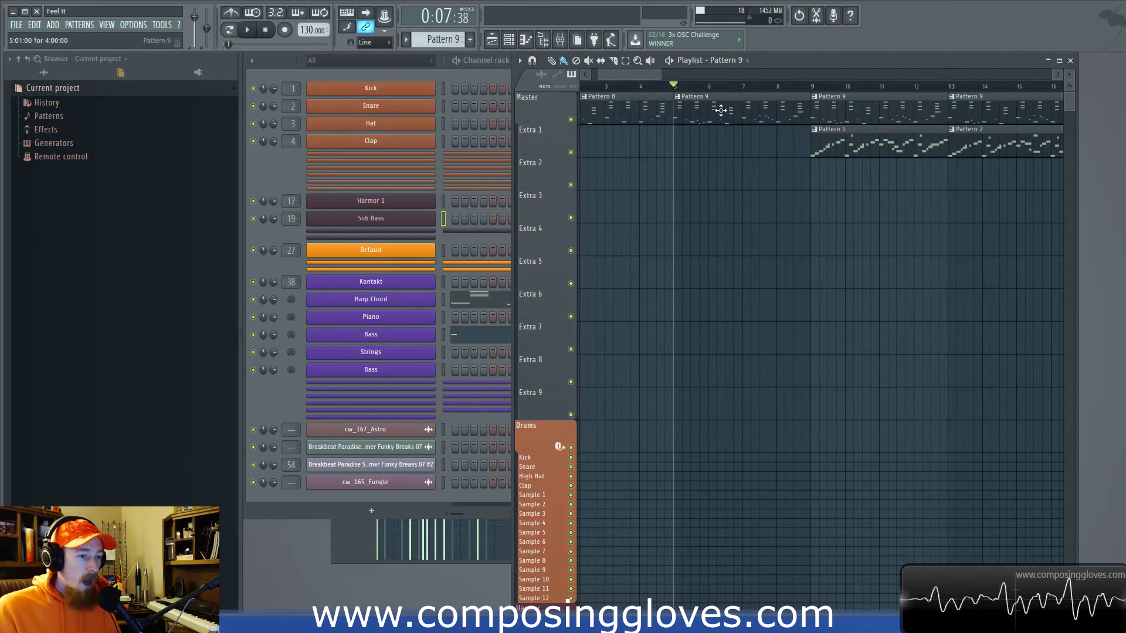
{"action": "left_click", "coordinate": [868, 146]}
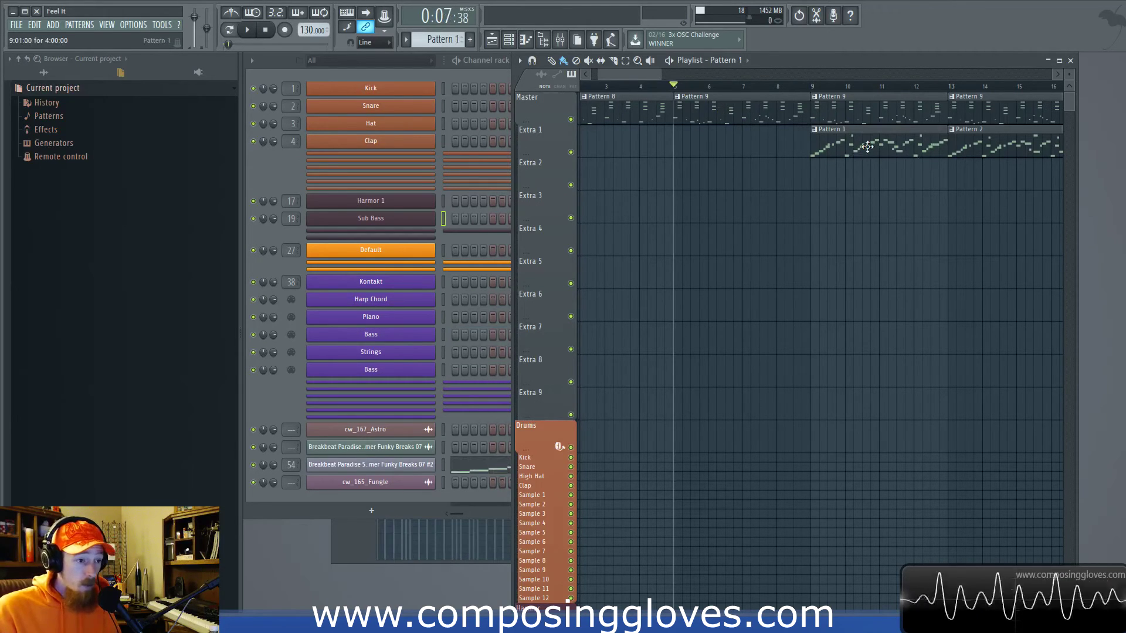
{"action": "left_click", "coordinate": [262, 405]}
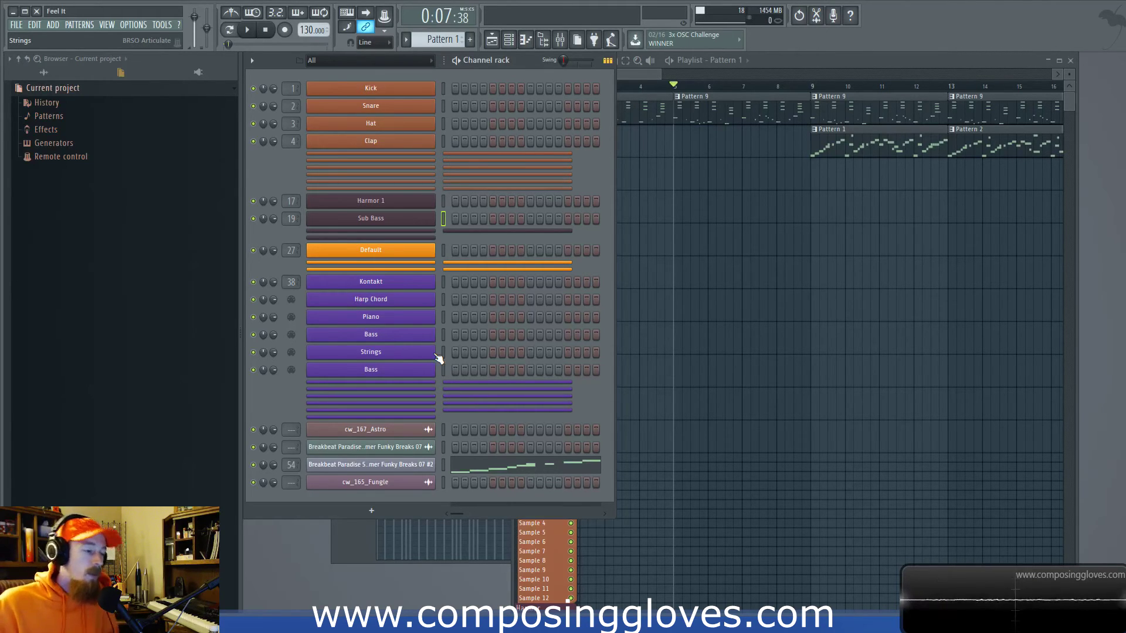
Open the Breakbeat Paradise Funky Breaks 07 #2 channel's Slicex, play its whole sample, and close it again
{"action": "left_click", "coordinate": [413, 473]}
{"action": "left_click_drag", "start_coordinate": [588, 157], "coordinate": [614, 87]}
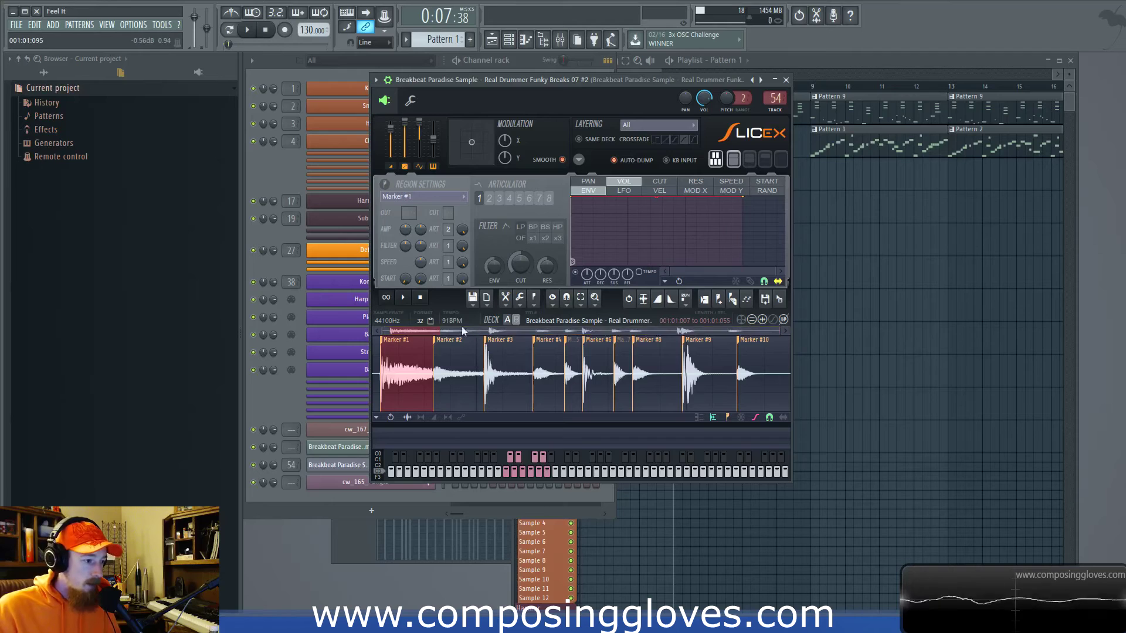
{"action": "left_click", "coordinate": [675, 161]}
{"action": "key", "text": "ctrl+a"}
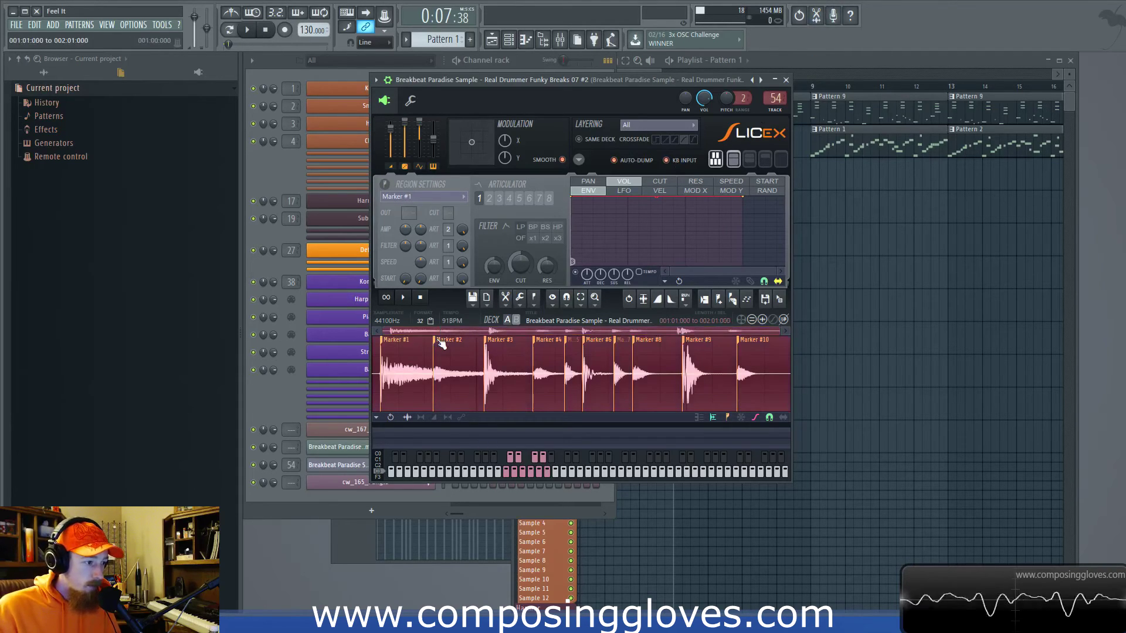
{"action": "left_click", "coordinate": [404, 299]}
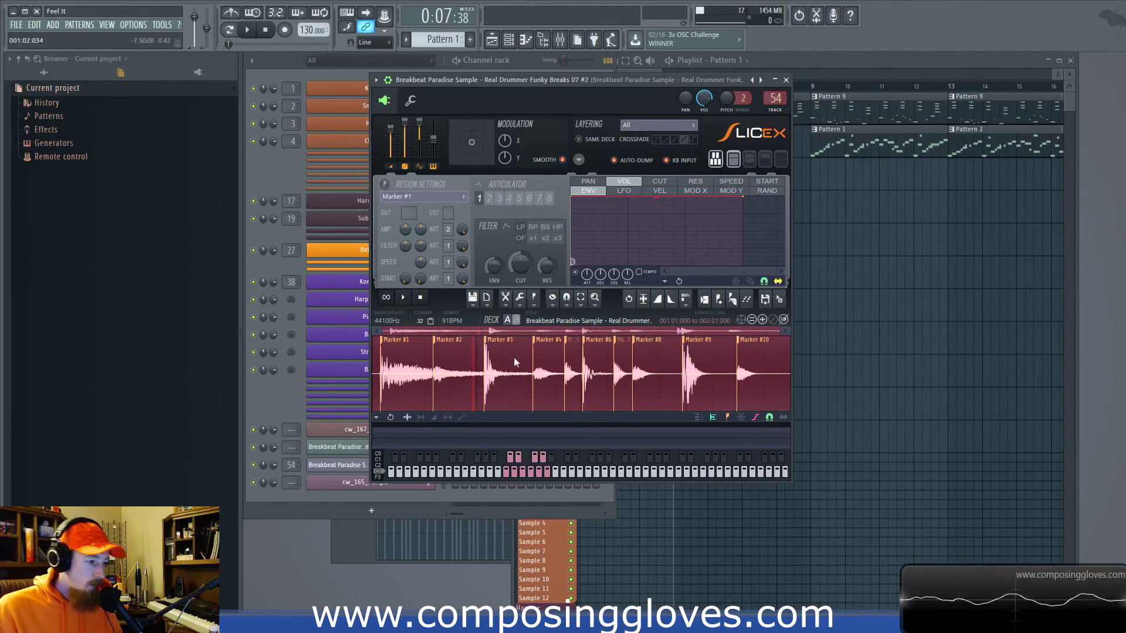
{"action": "left_click", "coordinate": [786, 79]}
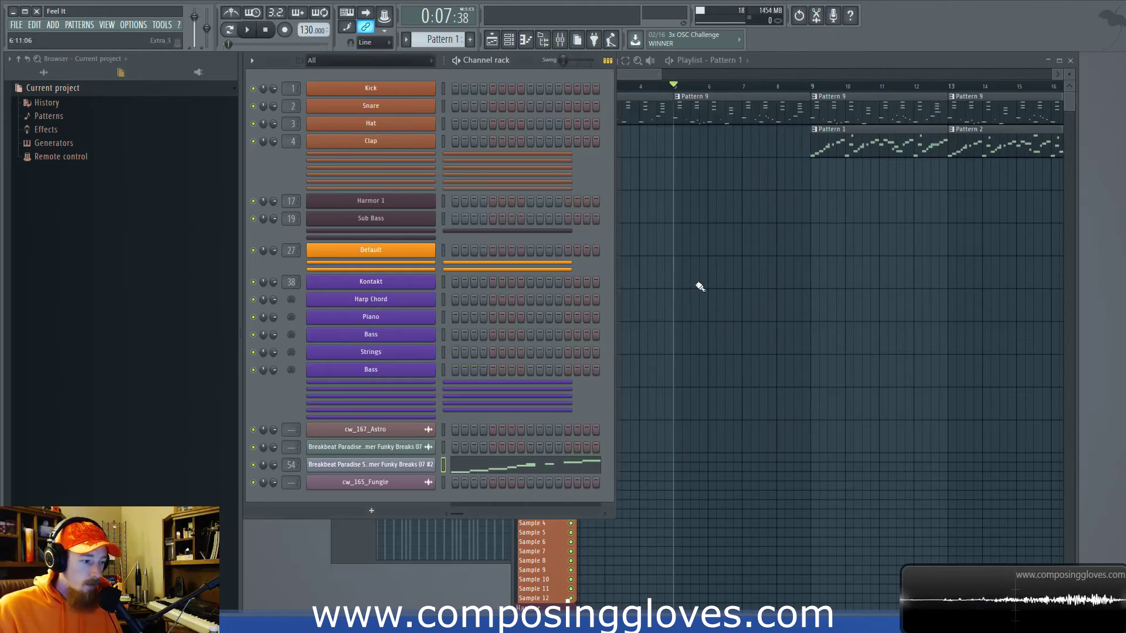
Open the Funky Breaks 07 #2 piano roll for Pattern 1, play the pattern in pattern mode, and stop
{"action": "left_click", "coordinate": [479, 466]}
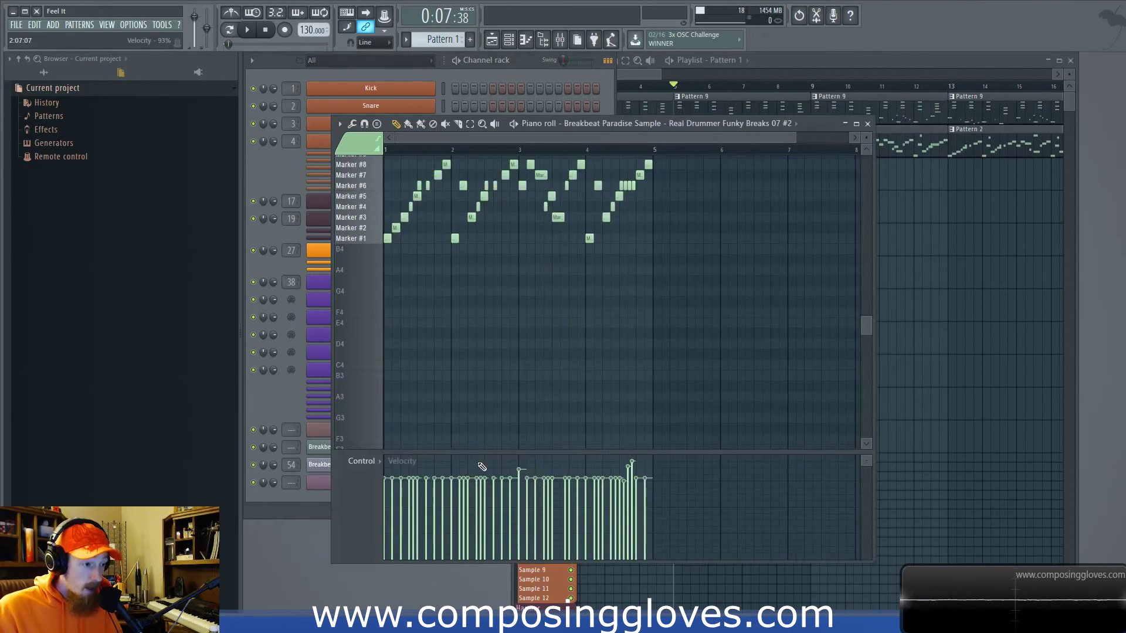
{"action": "scroll", "coordinate": [491, 237], "scroll_direction": "up", "scroll_amount": 3}
{"action": "left_click", "coordinate": [229, 31]}
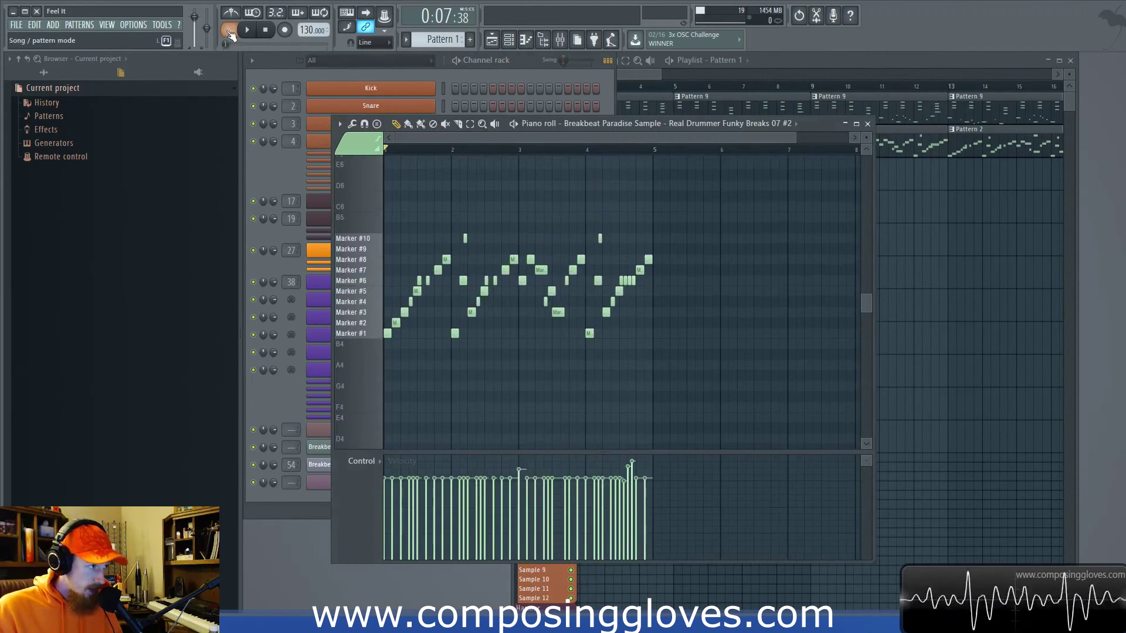
{"action": "key", "text": "space"}
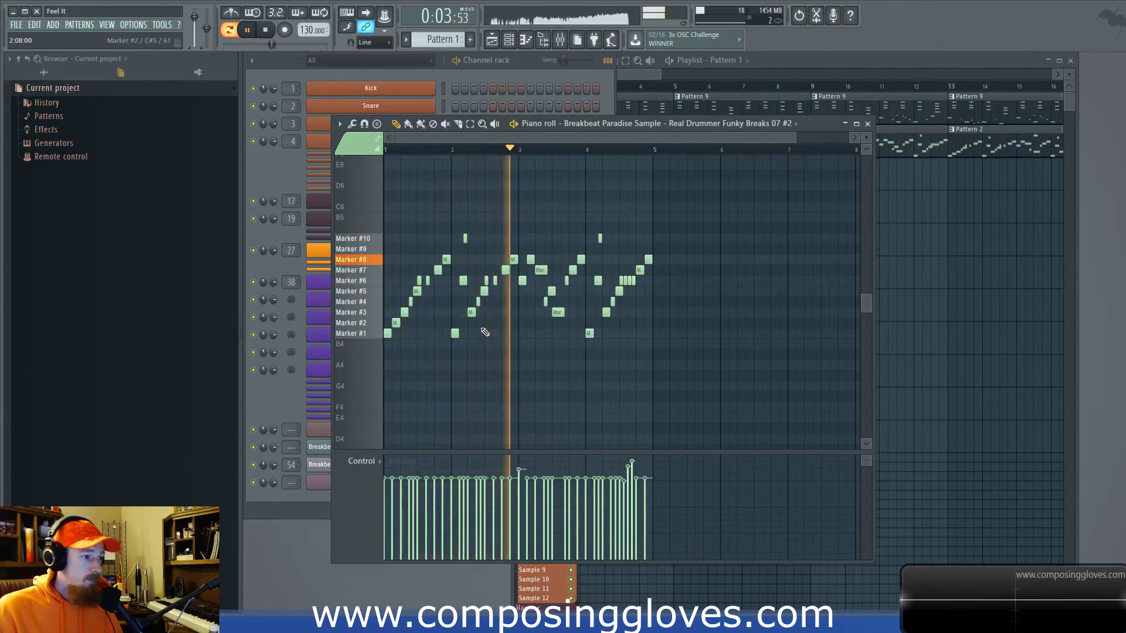
{"action": "key", "text": "space"}
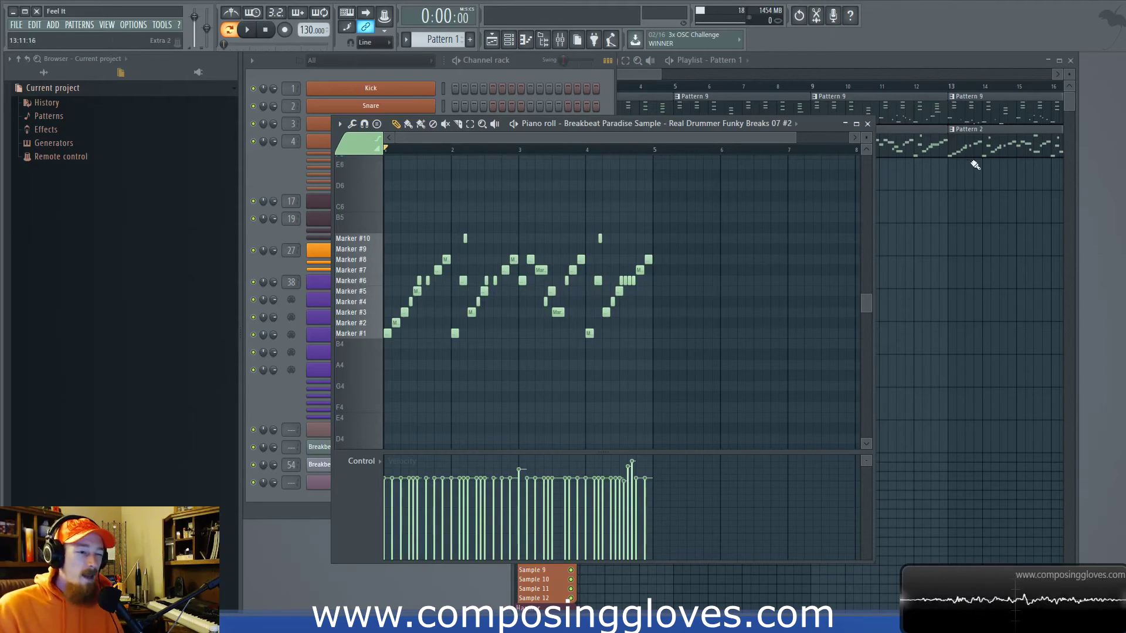
Close the piano roll and move the playlist playhead to bar 9
{"action": "left_click", "coordinate": [867, 124]}
{"action": "left_click_drag", "start_coordinate": [747, 235], "coordinate": [684, 232]}
{"action": "left_click", "coordinate": [660, 88]}
{"action": "mouse_move", "coordinate": [803, 242]}
{"action": "left_mouse_down"}
{"action": "mouse_move", "coordinate": [716, 257]}
{"action": "mouse_move", "coordinate": [798, 244]}
{"action": "left_mouse_up"}
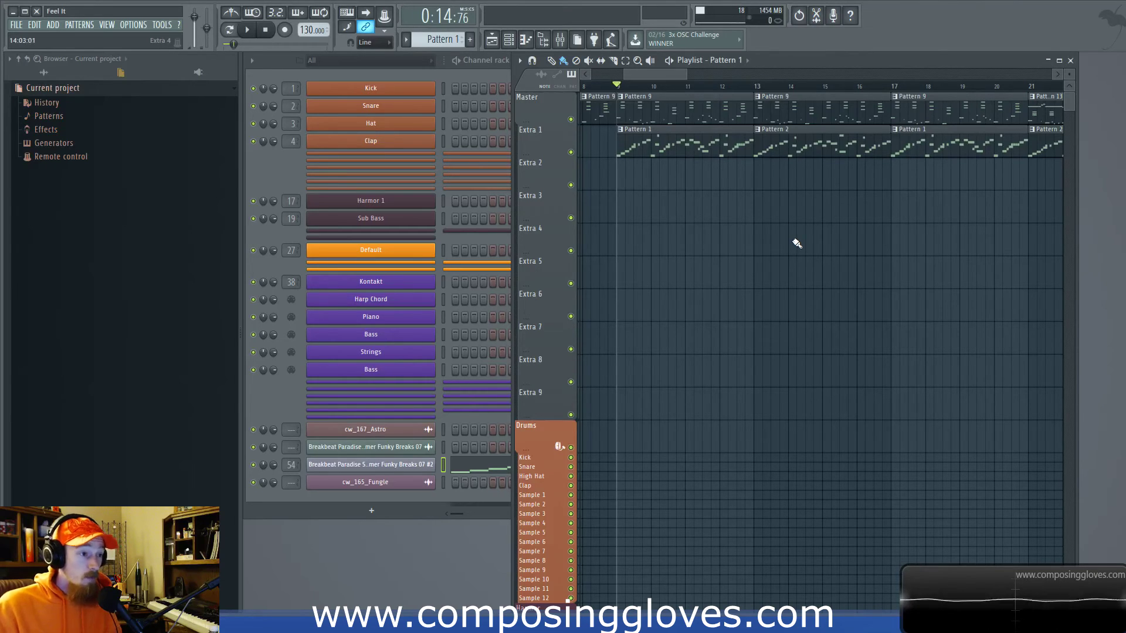
Make Pattern 9 the active pattern, then play the song from bar 9 and stop
{"action": "left_click", "coordinate": [676, 97]}
{"action": "left_click", "coordinate": [445, 77]}
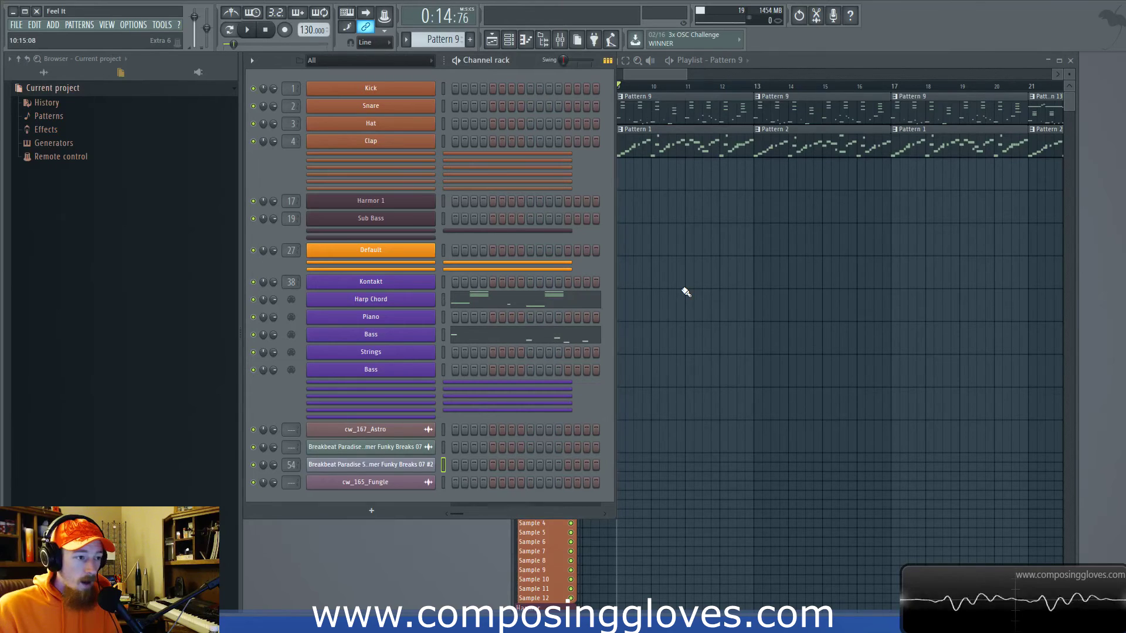
{"action": "left_click", "coordinate": [797, 59]}
{"action": "key", "text": "space"}
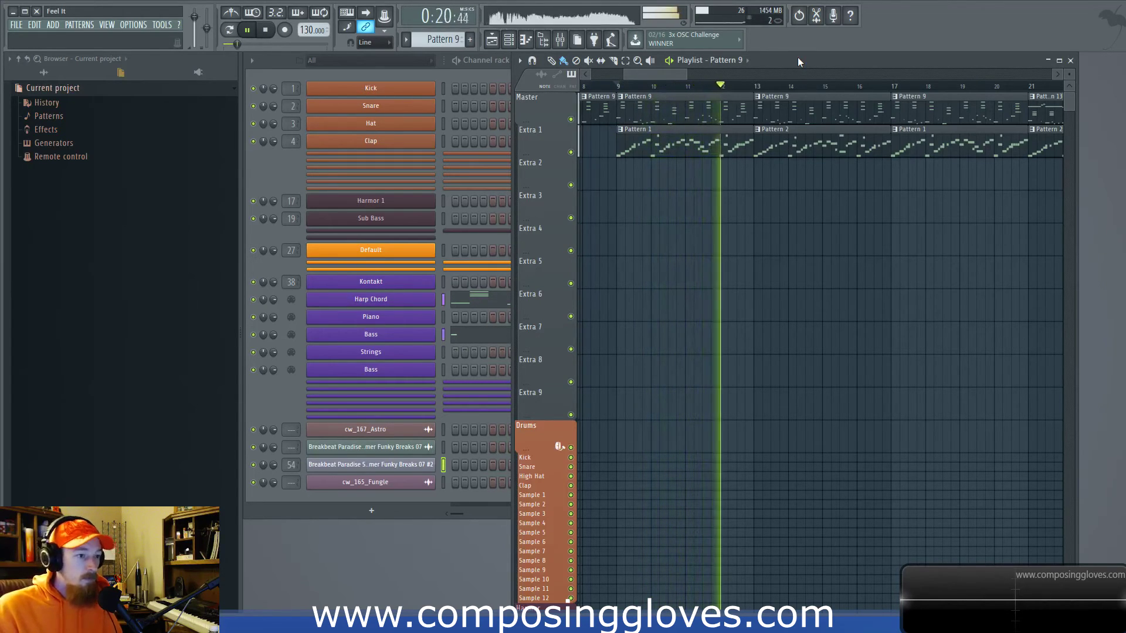
{"action": "key", "text": "space"}
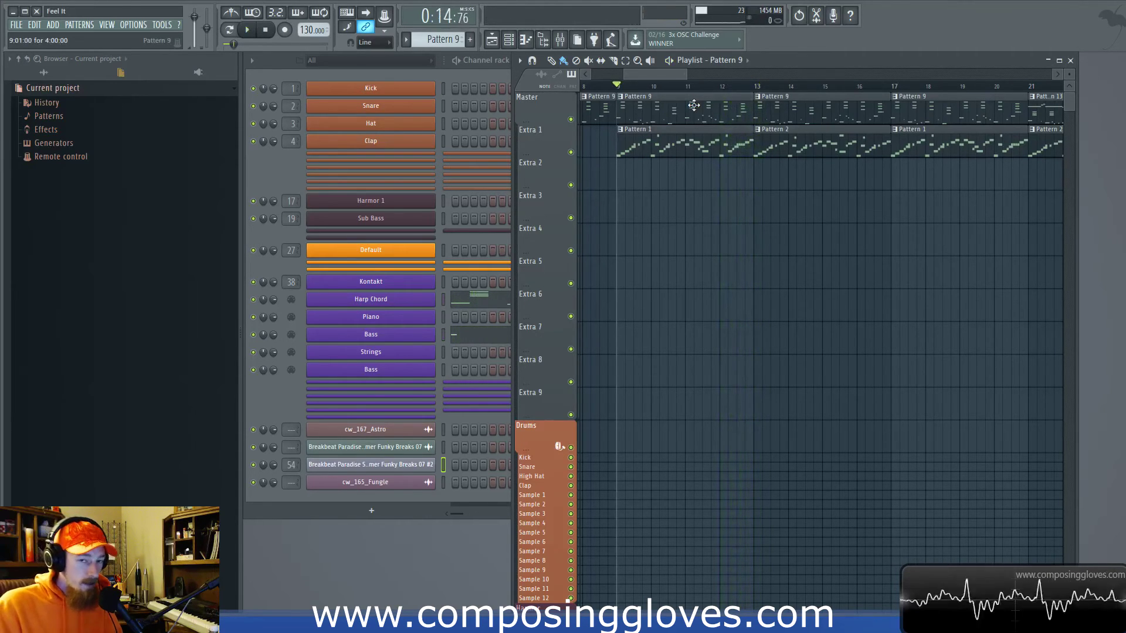
Examine the Pattern 9, Pattern 1 and Pattern 2 clips in the playlist and select the Pattern 2 clip at bar 13
{"action": "scroll", "coordinate": [715, 235], "scroll_direction": "left", "scroll_amount": 5}
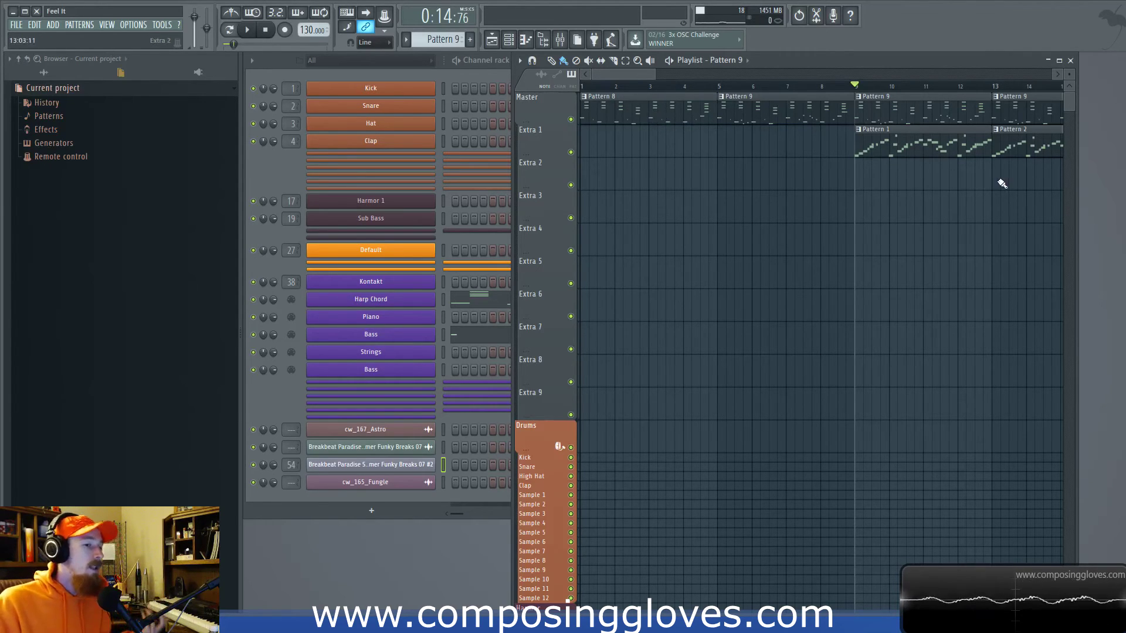
{"action": "scroll", "coordinate": [835, 206], "scroll_direction": "right", "scroll_amount": 8}
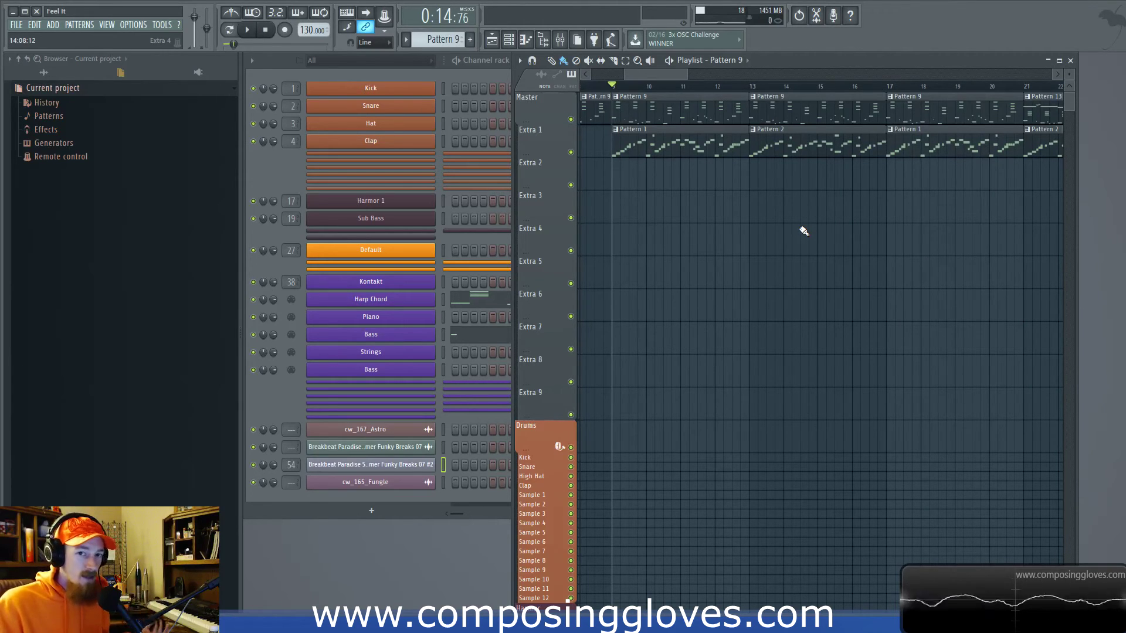
{"action": "scroll", "coordinate": [829, 133], "scroll_direction": "right", "scroll_amount": 3}
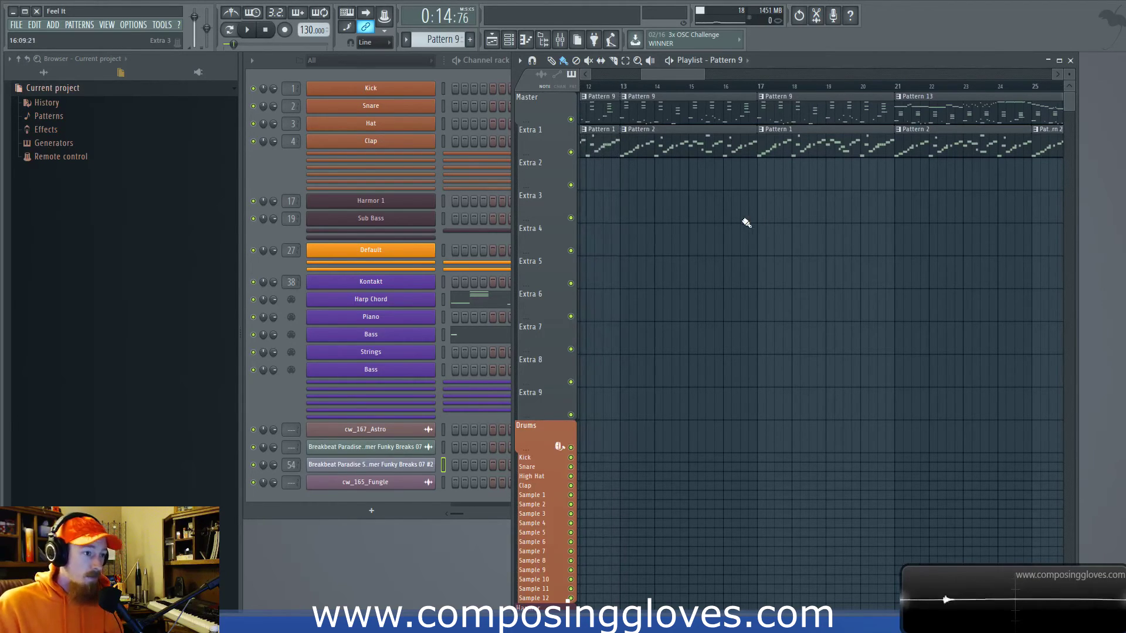
{"action": "scroll", "coordinate": [747, 221], "scroll_direction": "left", "scroll_amount": 3}
{"action": "left_click_drag", "start_coordinate": [633, 94], "coordinate": [931, 157]}
{"action": "left_click", "coordinate": [840, 185], "text": "ctrl"}
{"action": "left_click_drag", "start_coordinate": [780, 137], "coordinate": [919, 144]}
{"action": "left_click", "coordinate": [844, 147], "text": "ctrl"}
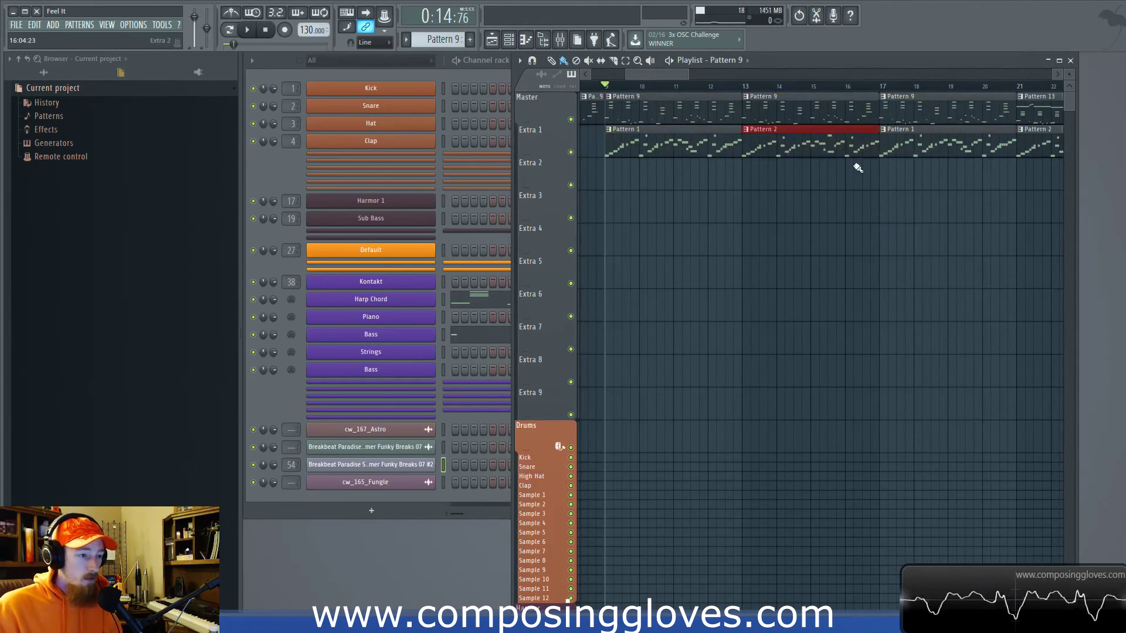
Look over the arrangement up to the cw_165_Fungle clips and place the playhead at bar 19
{"action": "scroll", "coordinate": [751, 193], "scroll_direction": "right", "scroll_amount": 6}
{"action": "left_click", "coordinate": [657, 87]}
{"action": "left_click_drag", "start_coordinate": [763, 87], "coordinate": [752, 87]}
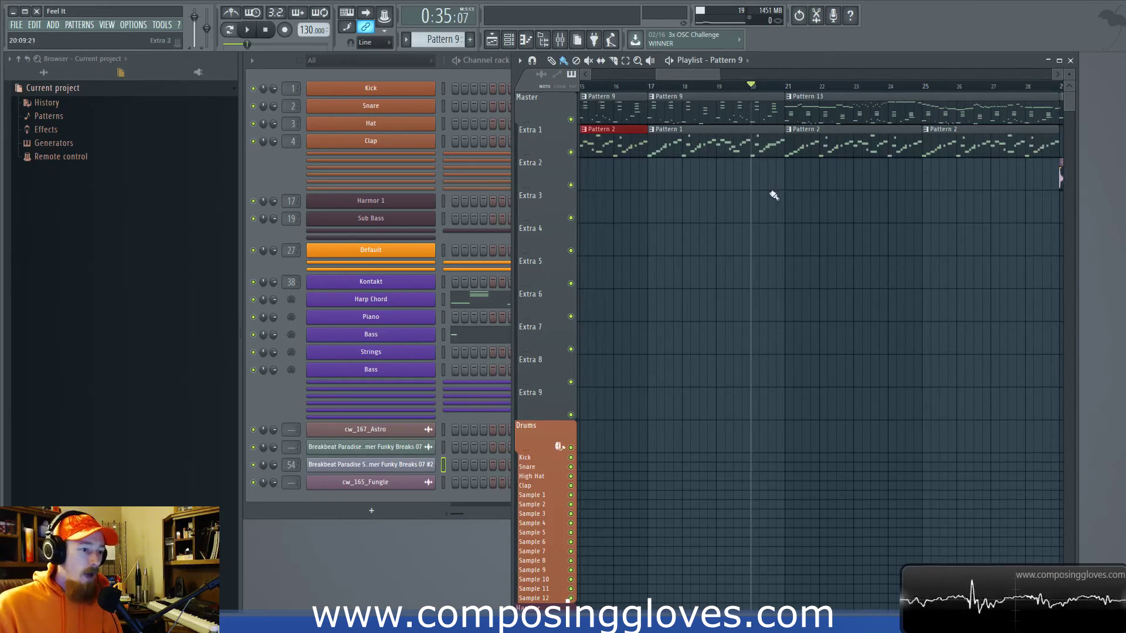
{"action": "scroll", "coordinate": [756, 196], "scroll_direction": "right", "scroll_amount": 4}
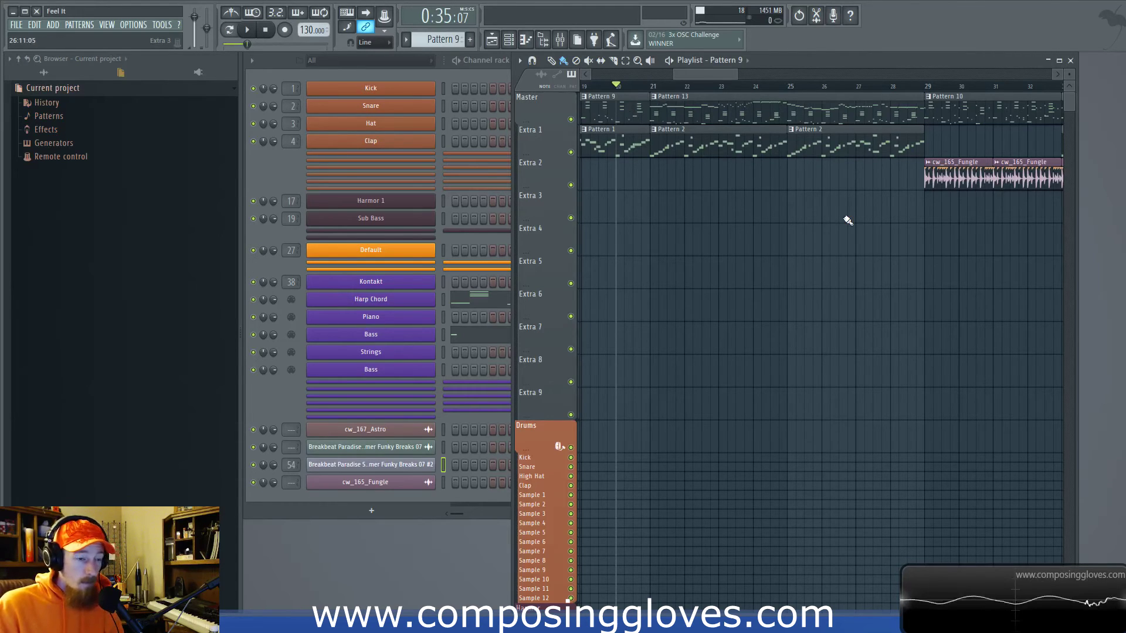
{"action": "scroll", "coordinate": [821, 217], "scroll_direction": "down", "scroll_amount": 6, "text": "ctrl"}
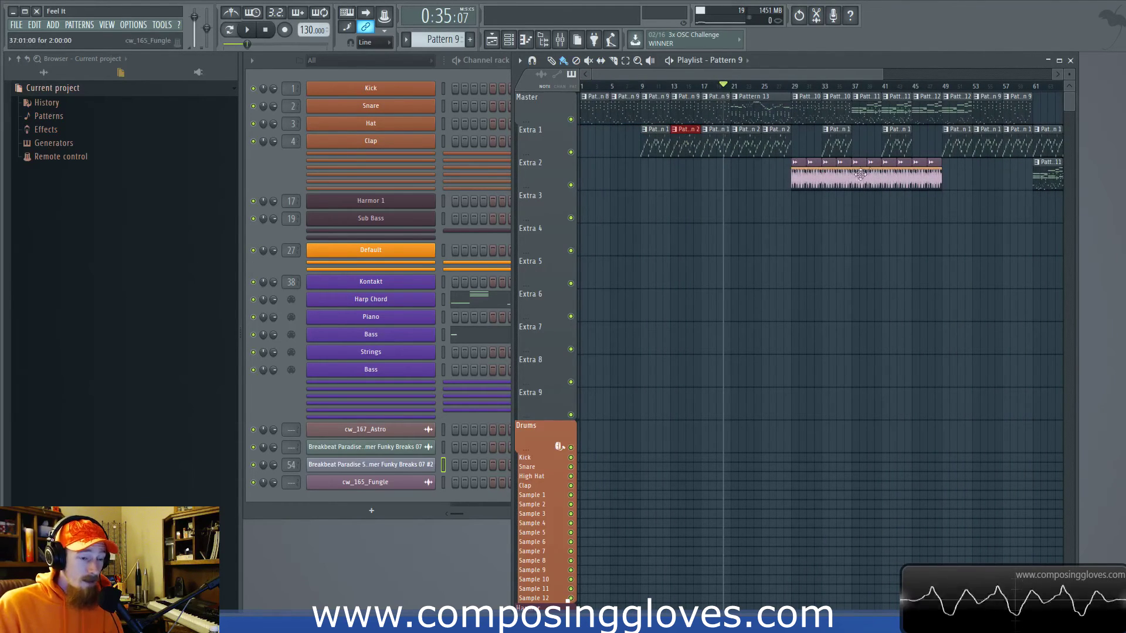
{"action": "scroll", "coordinate": [727, 196], "scroll_direction": "up", "scroll_amount": 6, "text": "ctrl"}
{"action": "scroll", "coordinate": [752, 201], "scroll_direction": "up", "scroll_amount": 4, "text": "ctrl"}
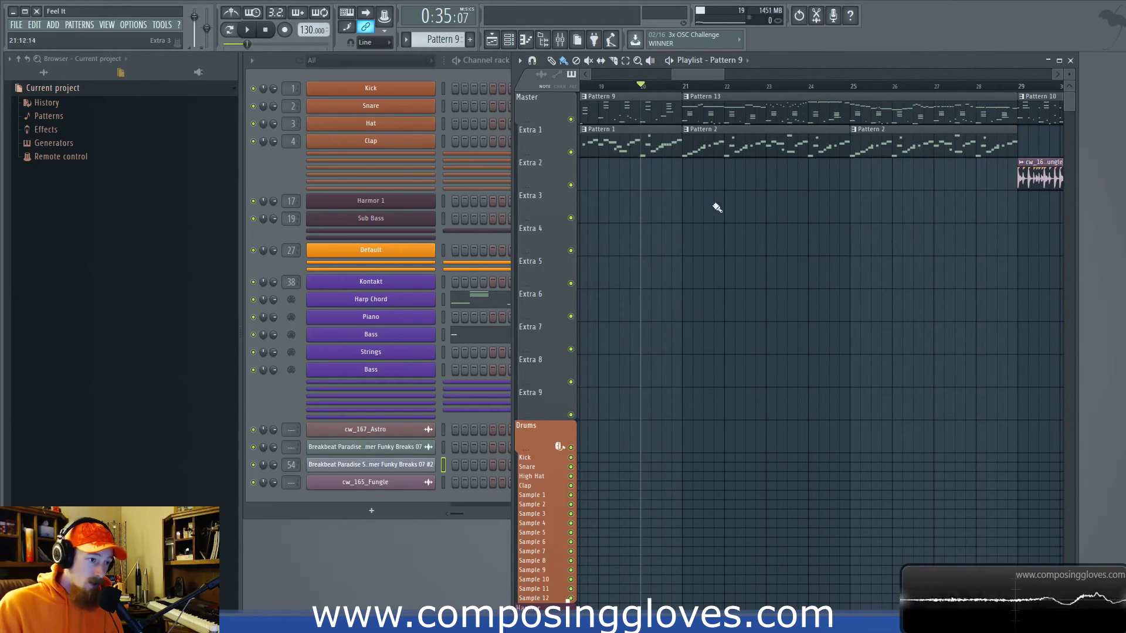
{"action": "left_click_drag", "start_coordinate": [699, 200], "coordinate": [735, 200]}
{"action": "left_click", "coordinate": [635, 86]}
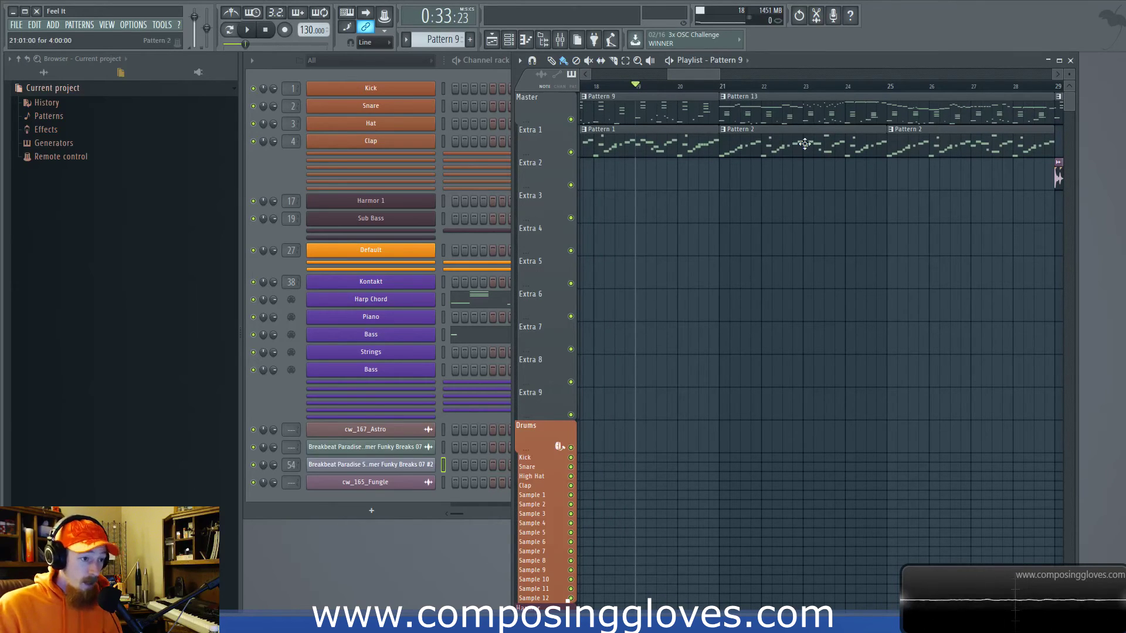
Open the Harp Chord piano roll for Pattern 13 and select the high melody notes from about C6 to F7
{"action": "left_click", "coordinate": [773, 115]}
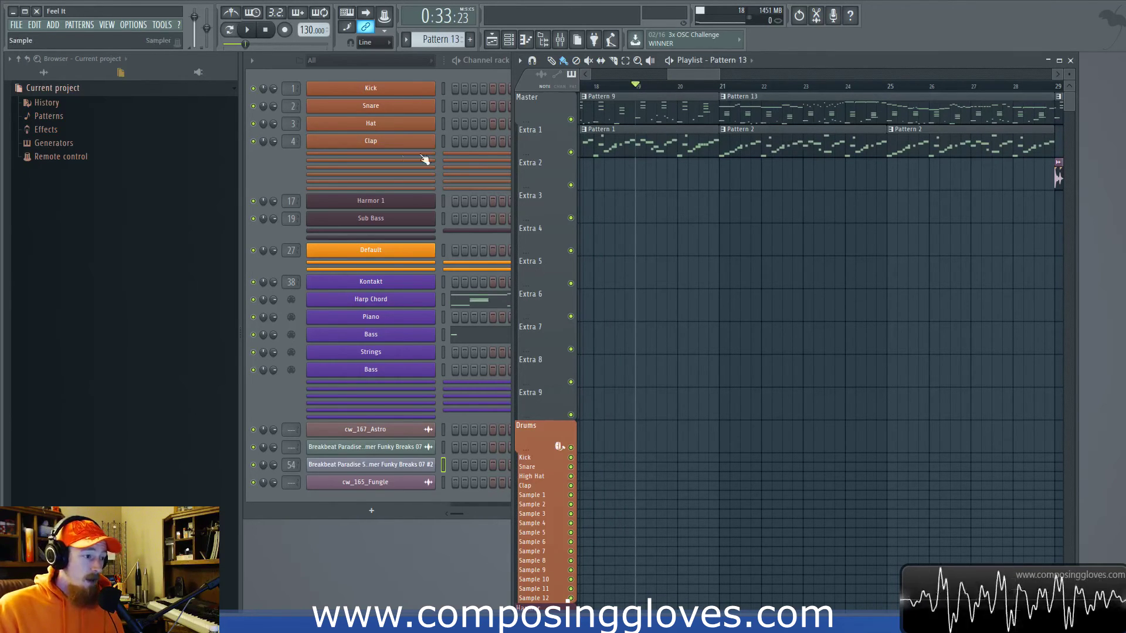
{"action": "left_click", "coordinate": [267, 183]}
{"action": "left_click", "coordinate": [483, 298]}
{"action": "scroll", "coordinate": [476, 279], "scroll_direction": "up", "scroll_amount": 4}
{"action": "scroll", "coordinate": [464, 269], "scroll_direction": "down", "scroll_amount": 2}
{"action": "scroll", "coordinate": [401, 235], "scroll_direction": "up", "scroll_amount": 2}
{"action": "left_click_drag", "start_coordinate": [353, 201], "coordinate": [392, 433]}
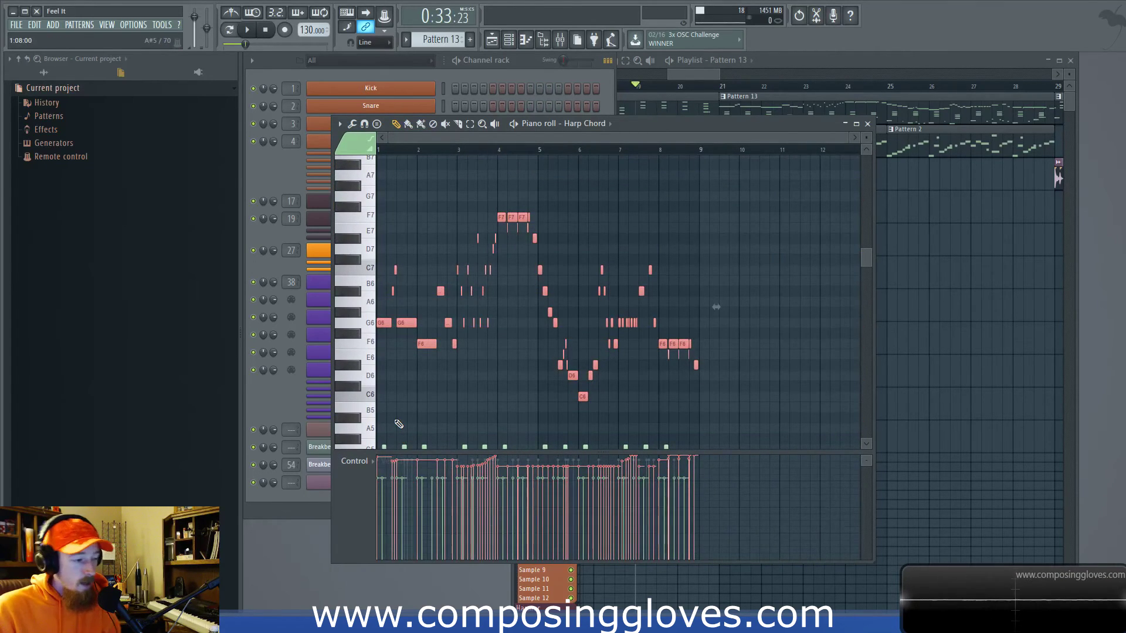
Examine the selected Harp Chord melody notes up close and close the piano roll
{"action": "scroll", "coordinate": [469, 270], "scroll_direction": "up", "scroll_amount": 2}
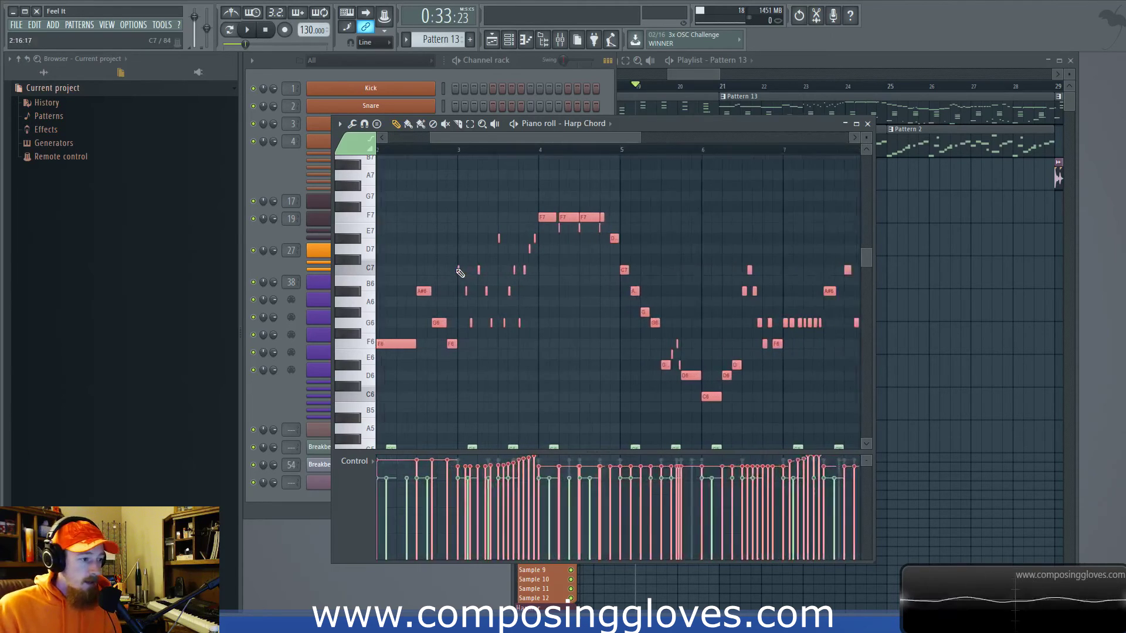
{"action": "scroll", "coordinate": [465, 259], "scroll_direction": "up", "scroll_amount": 2}
{"action": "scroll", "coordinate": [609, 256], "scroll_direction": "down", "scroll_amount": 2}
{"action": "scroll", "coordinate": [610, 205], "scroll_direction": "down", "scroll_amount": 2}
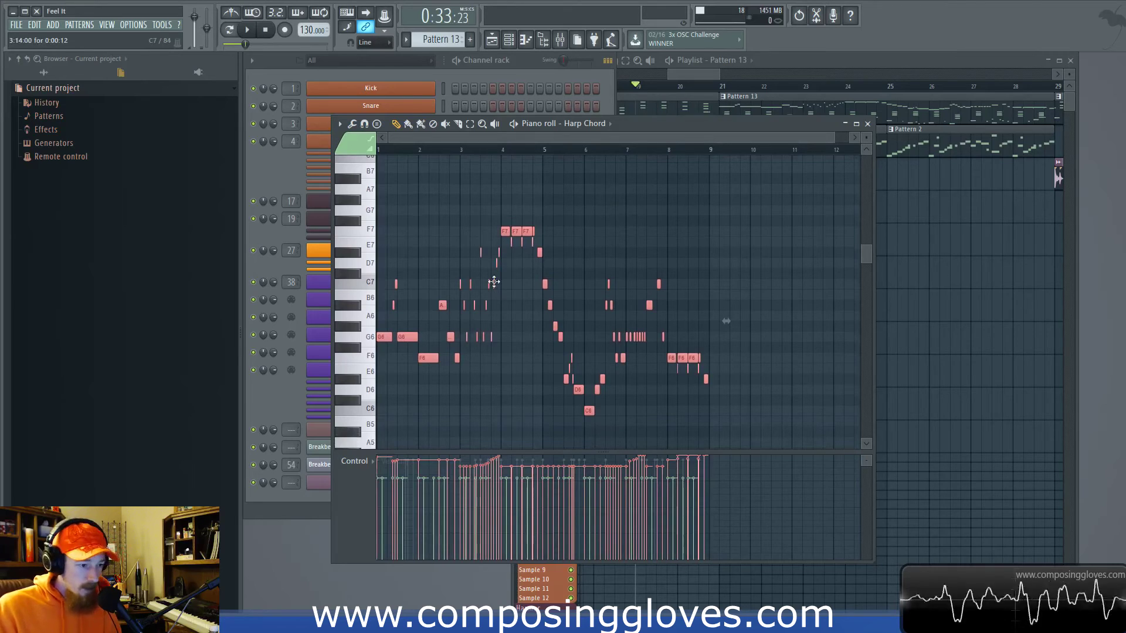
{"action": "left_click", "coordinate": [867, 124]}
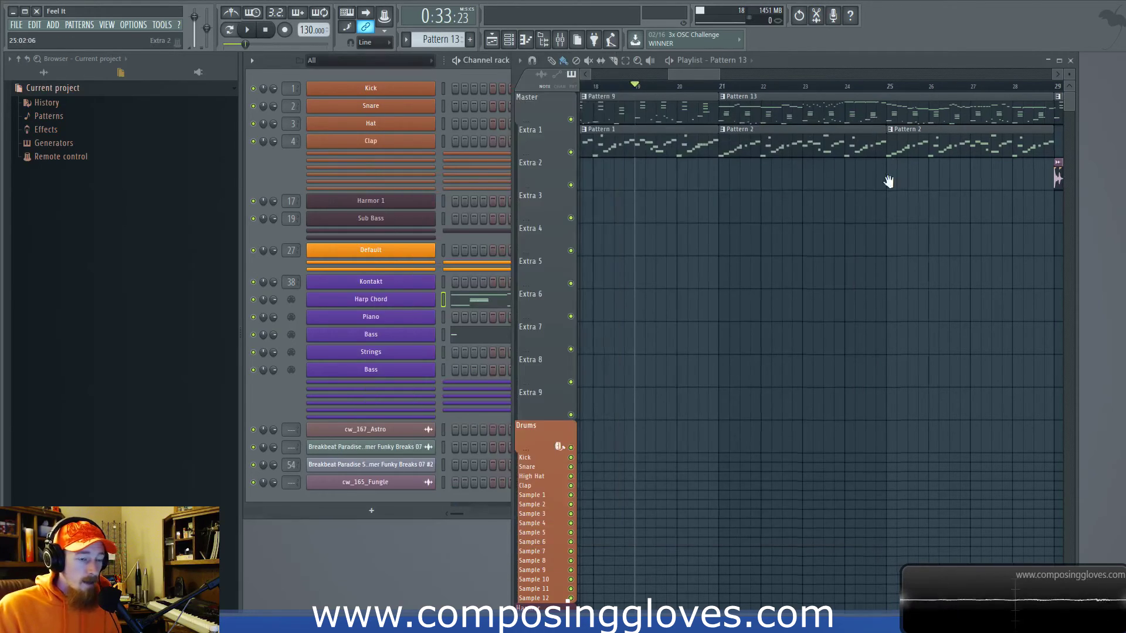
Reopen Pattern 13's Harp Chord piano roll to view the melody again, and close it
{"action": "left_click", "coordinate": [1019, 184]}
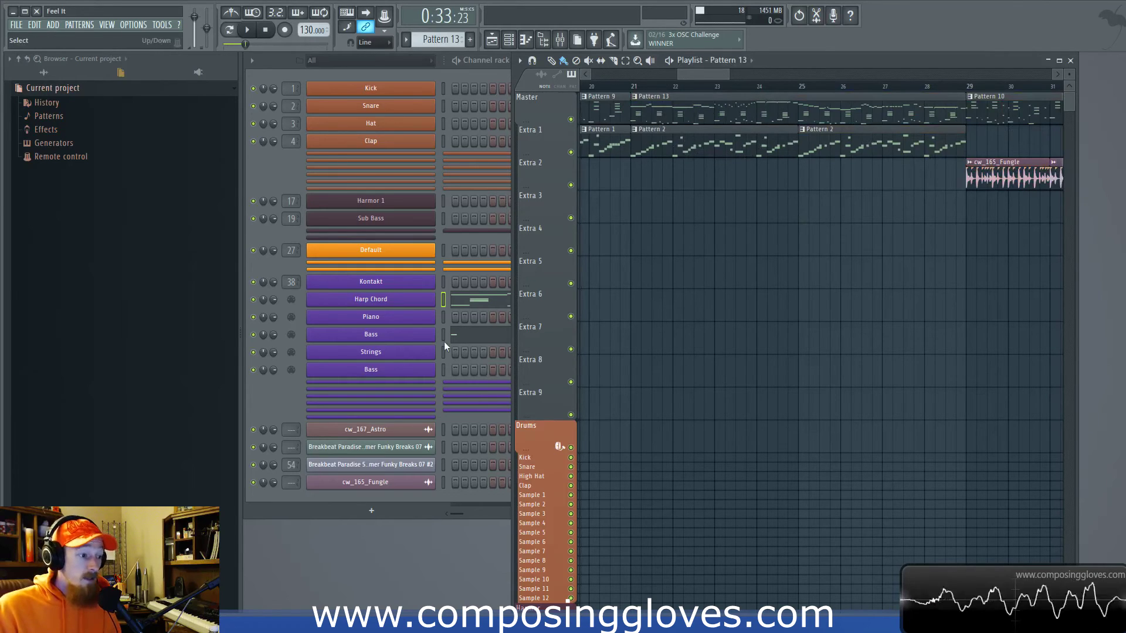
{"action": "left_click", "coordinate": [477, 300]}
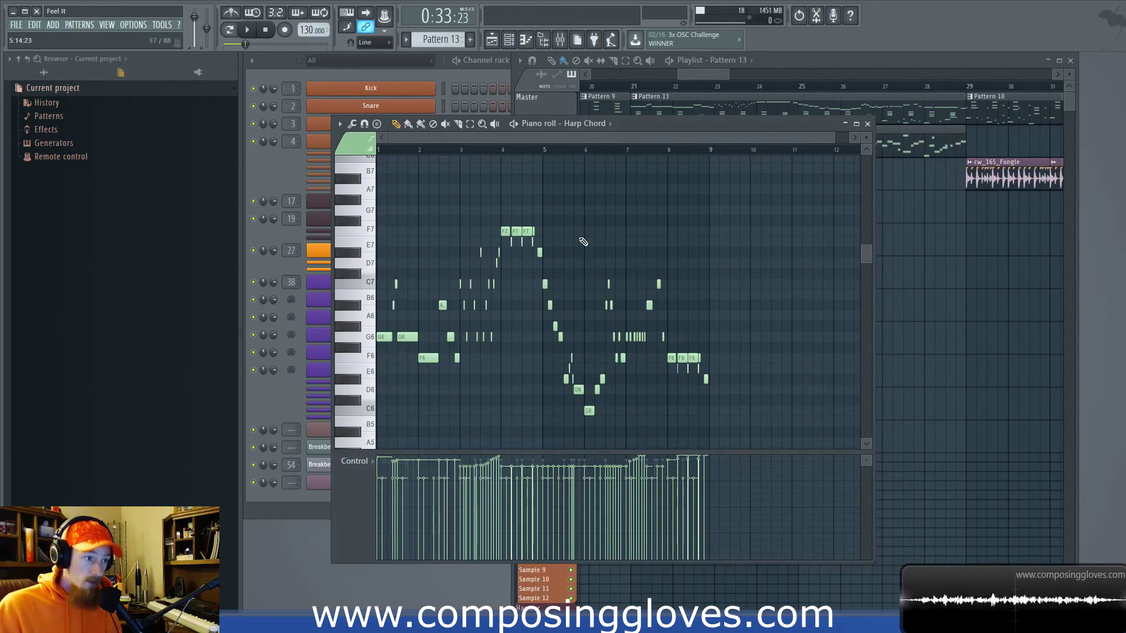
{"action": "left_click", "coordinate": [867, 123]}
Move the playhead to bar 17, the start of a Pattern 9 clip, and play the song from there
{"action": "scroll", "coordinate": [829, 209], "scroll_direction": "left", "scroll_amount": 2}
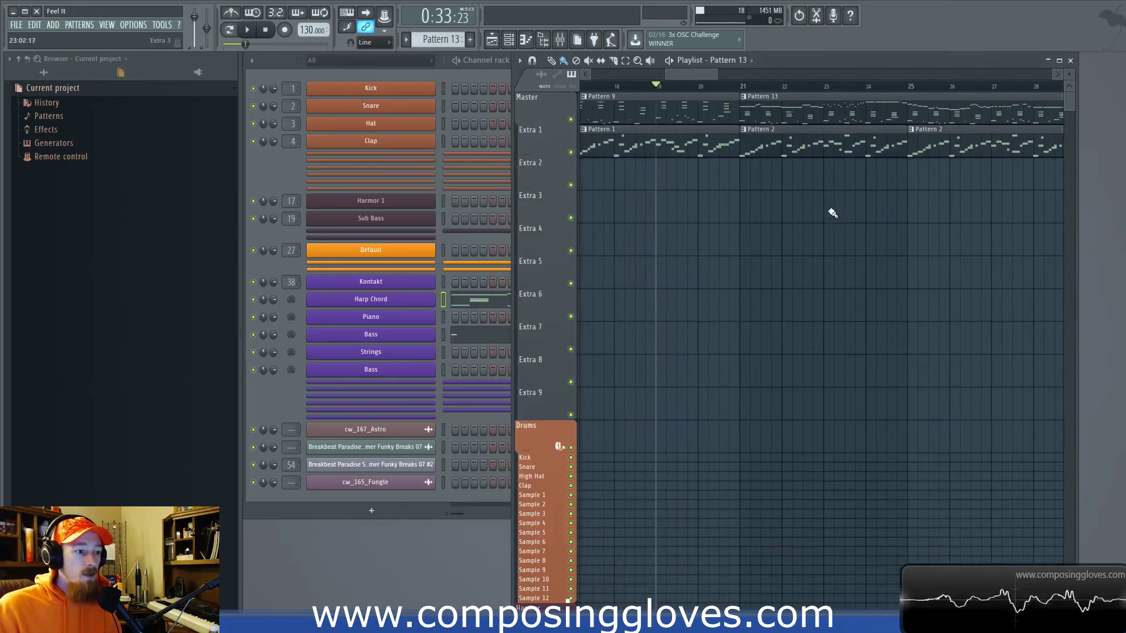
{"action": "scroll", "coordinate": [627, 92], "scroll_direction": "left", "scroll_amount": 2}
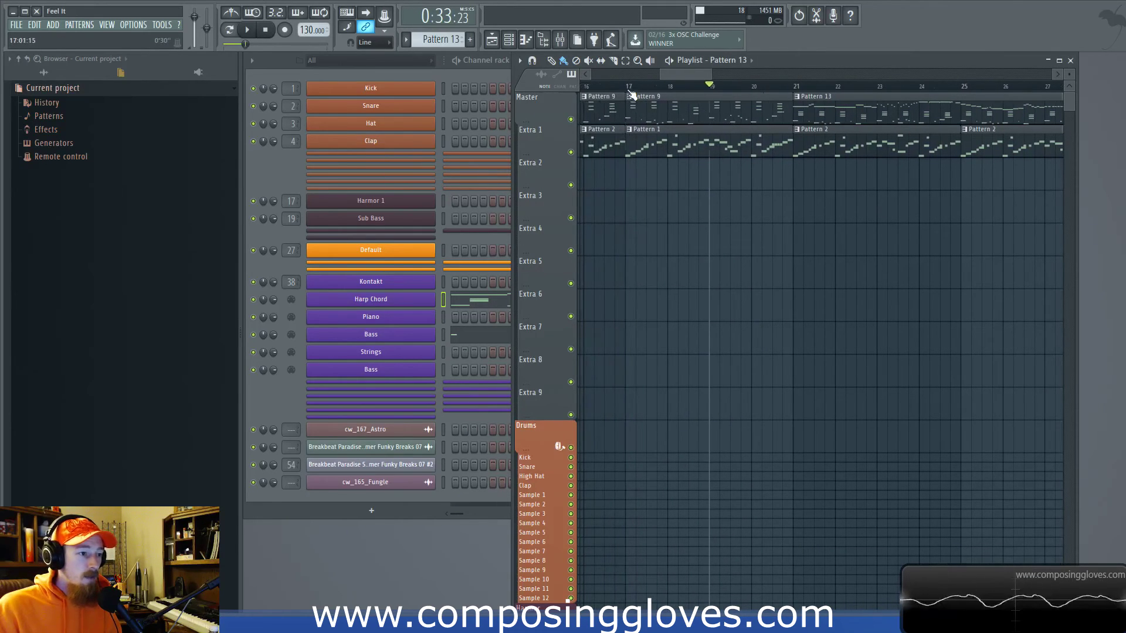
{"action": "left_click", "coordinate": [628, 90]}
{"action": "scroll", "coordinate": [784, 170], "scroll_direction": "down", "scroll_amount": 6}
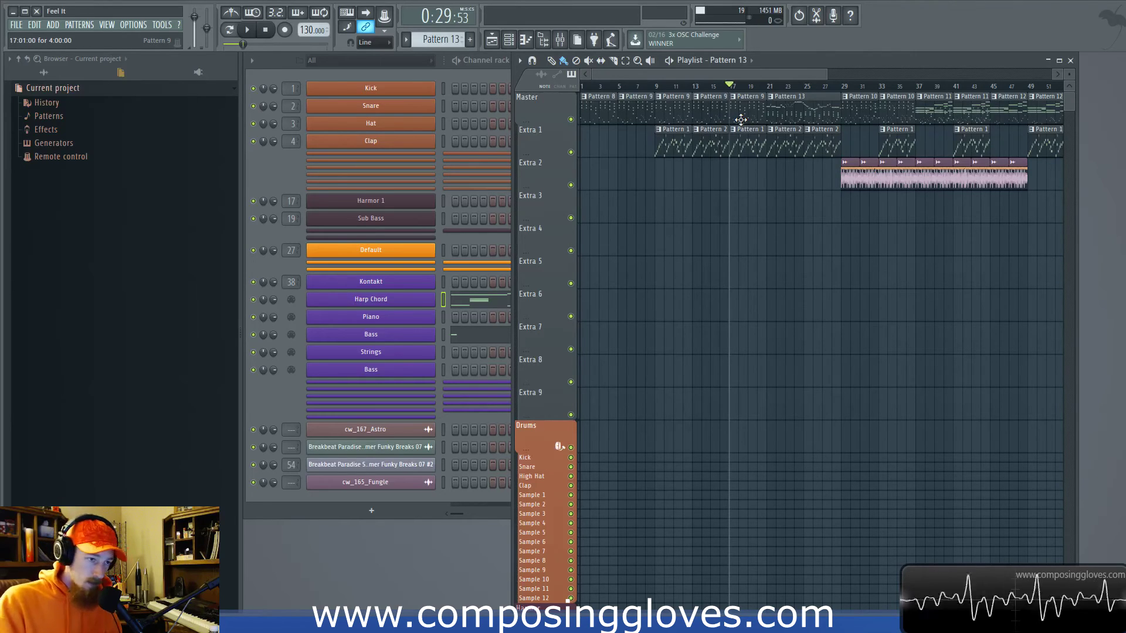
{"action": "key", "text": "space"}
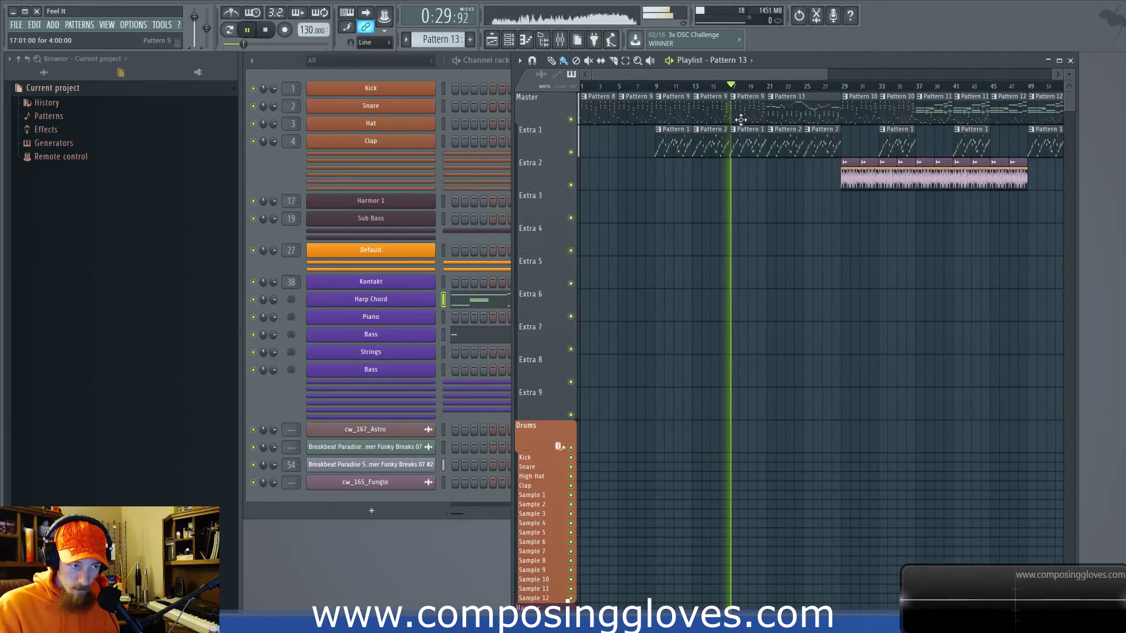
Follow Pattern 13's Harp Chord melody in the piano roll while the song plays
{"action": "scroll", "coordinate": [754, 154], "scroll_direction": "up", "scroll_amount": 2}
{"action": "scroll", "coordinate": [762, 154], "scroll_direction": "up", "scroll_amount": 2}
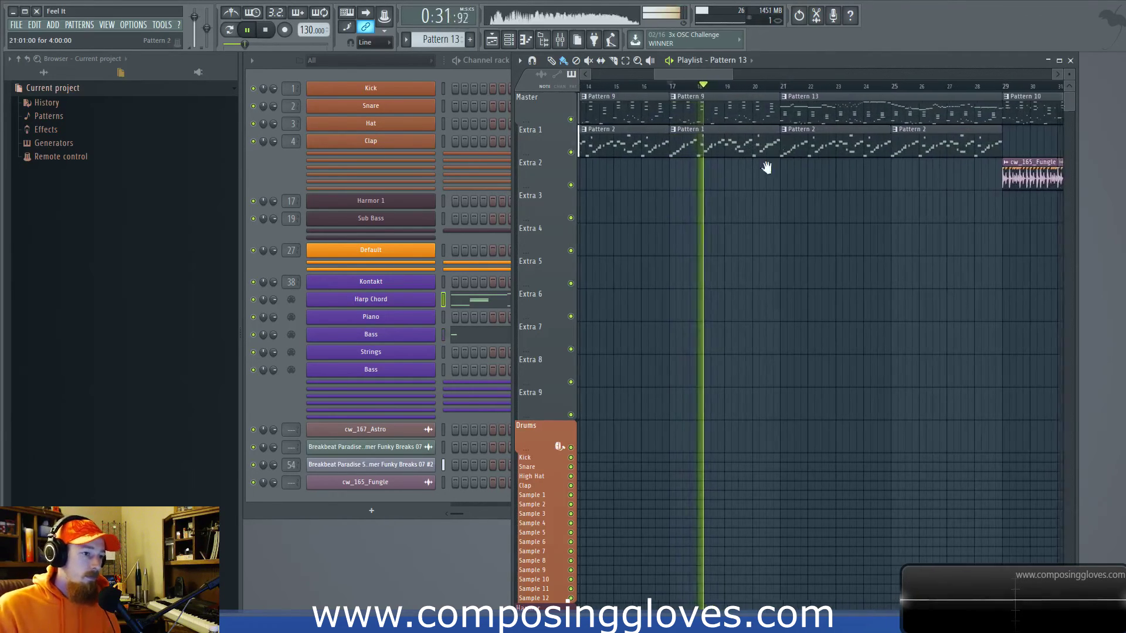
{"action": "left_click", "coordinate": [478, 304]}
{"action": "scroll", "coordinate": [585, 292], "scroll_direction": "down", "scroll_amount": 2}
{"action": "scroll", "coordinate": [528, 293], "scroll_direction": "down", "scroll_amount": 3}
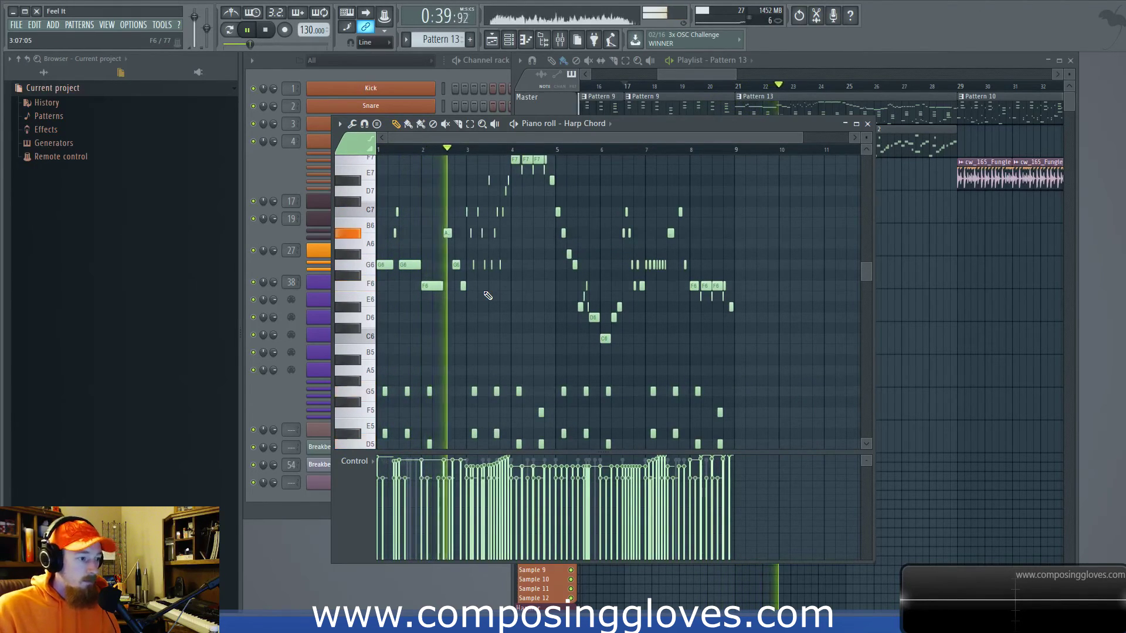
{"action": "scroll", "coordinate": [514, 274], "scroll_direction": "up", "scroll_amount": 2}
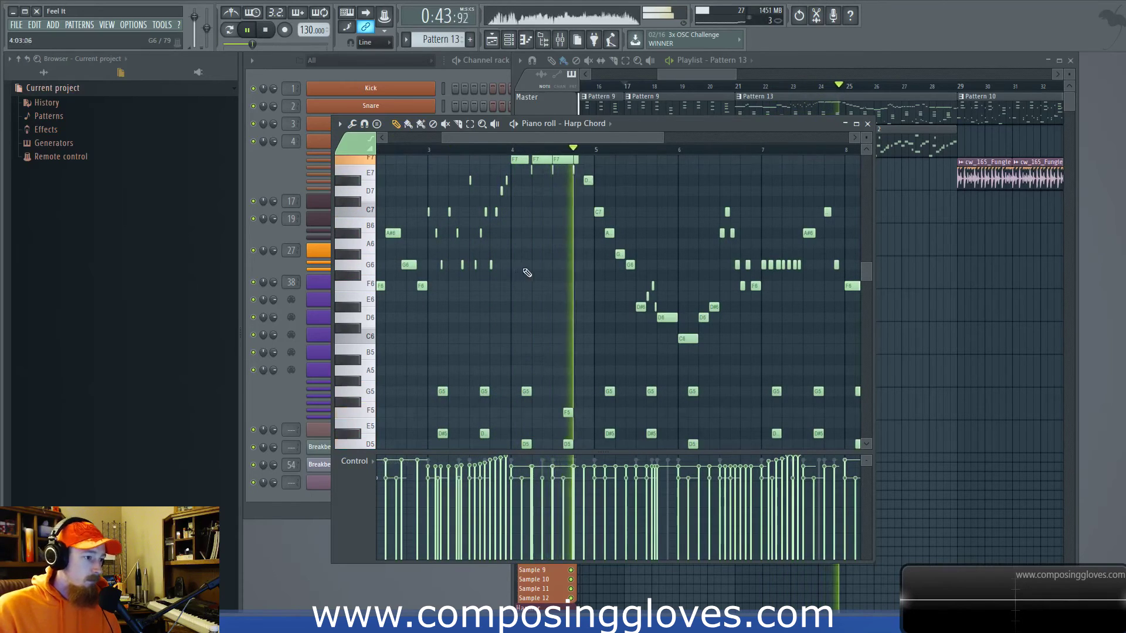
{"action": "scroll", "coordinate": [523, 272], "scroll_direction": "up", "scroll_amount": 3}
{"action": "left_click_drag", "start_coordinate": [623, 254], "coordinate": [589, 244]}
{"action": "mouse_move", "coordinate": [659, 322]}
{"action": "left_mouse_down"}
{"action": "mouse_move", "coordinate": [608, 299]}
{"action": "mouse_move", "coordinate": [561, 245]}
{"action": "left_mouse_up"}
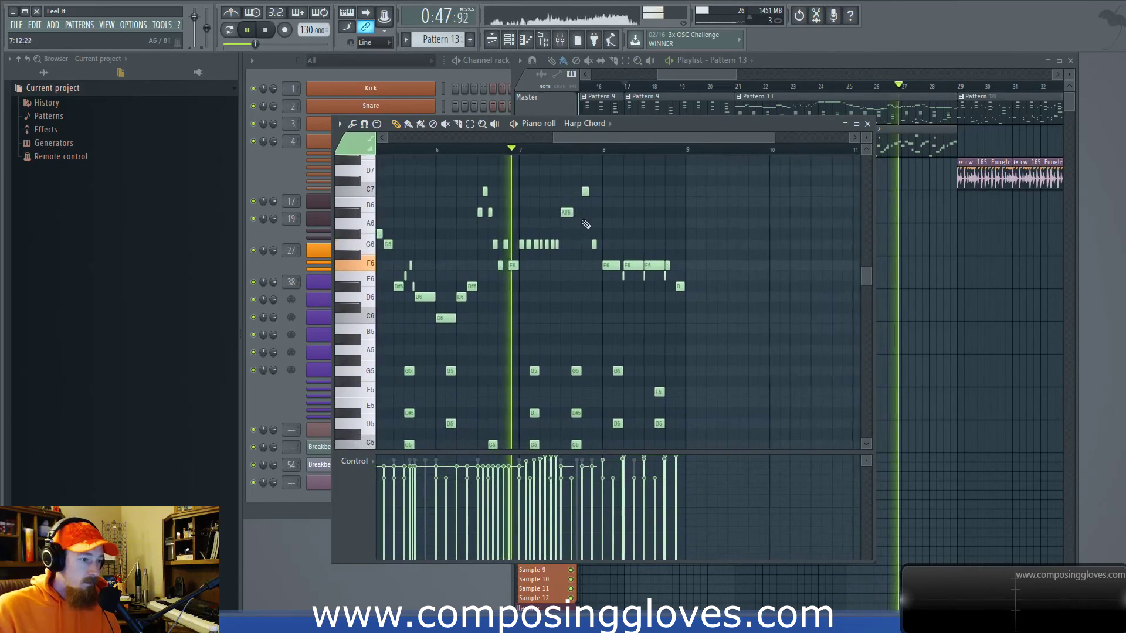
Select the Pattern 10 clip at bar 29 and follow its Harp Chord notes in the piano roll during playback
{"action": "left_click", "coordinate": [972, 99]}
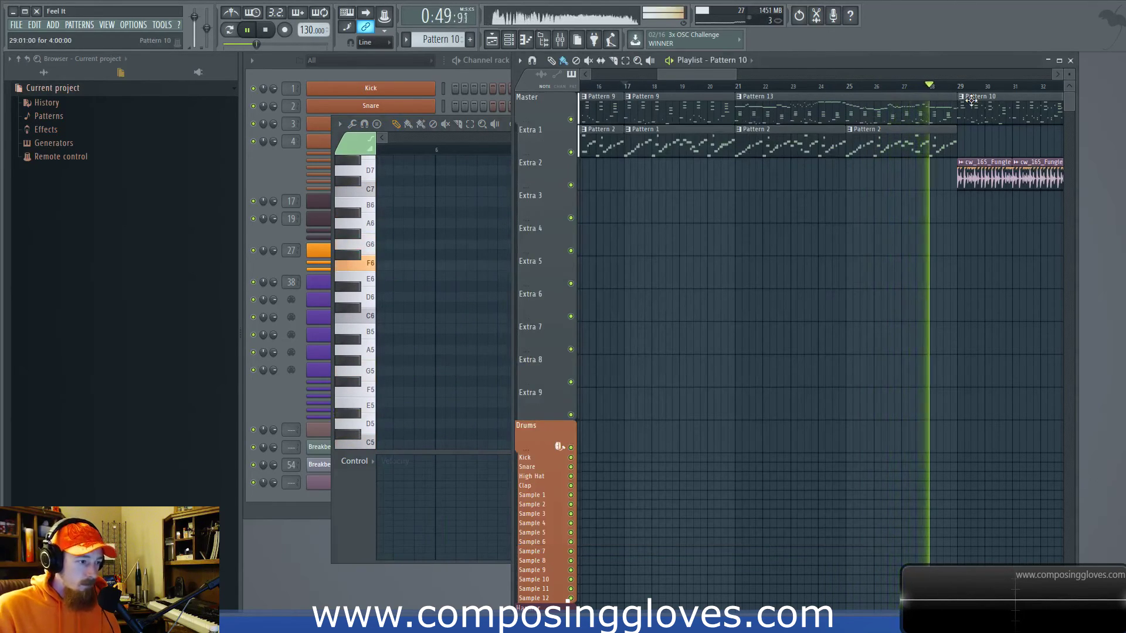
{"action": "left_click", "coordinate": [474, 134]}
{"action": "scroll", "coordinate": [463, 344], "scroll_direction": "down", "scroll_amount": 6}
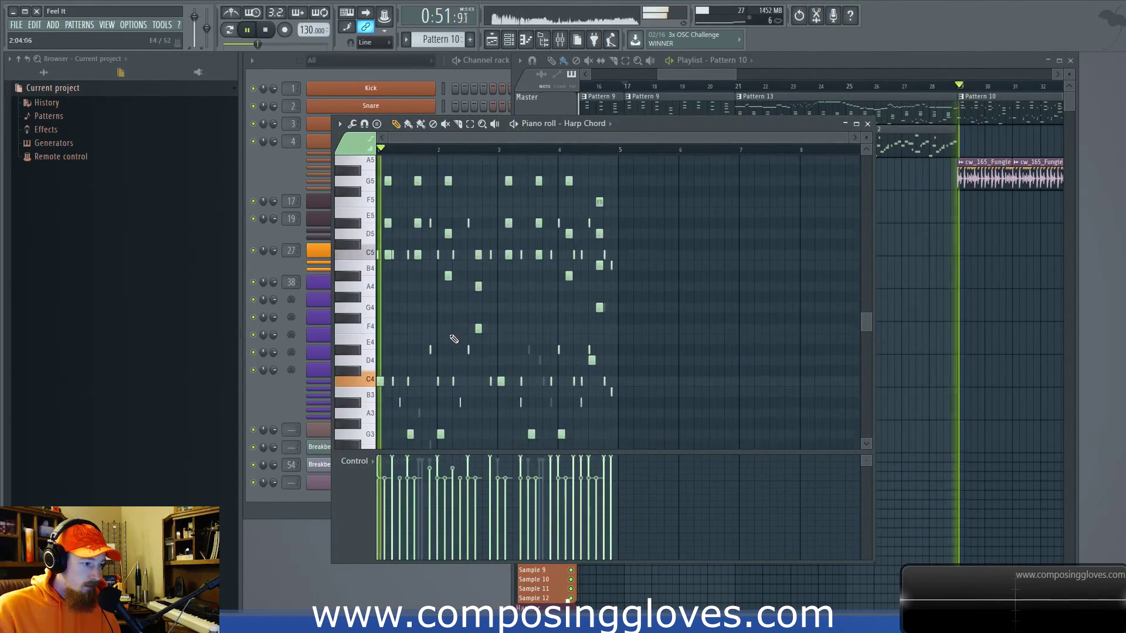
{"action": "scroll", "coordinate": [451, 332], "scroll_direction": "up", "scroll_amount": 4}
{"action": "left_click_drag", "start_coordinate": [450, 331], "coordinate": [628, 267]}
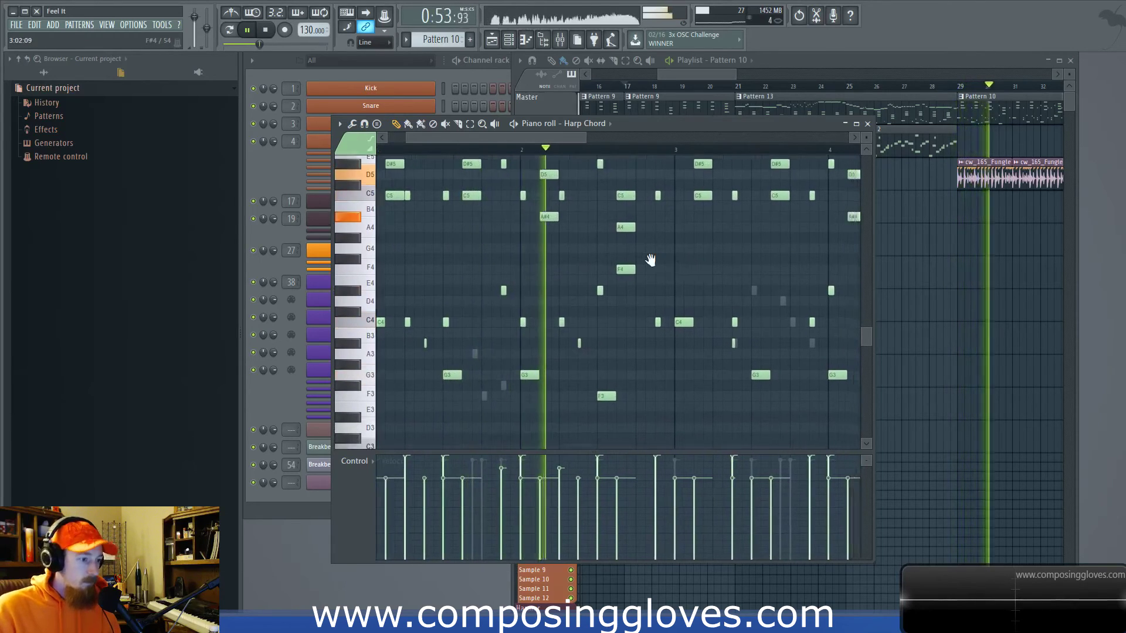
{"action": "scroll", "coordinate": [633, 267], "scroll_direction": "down", "scroll_amount": 2}
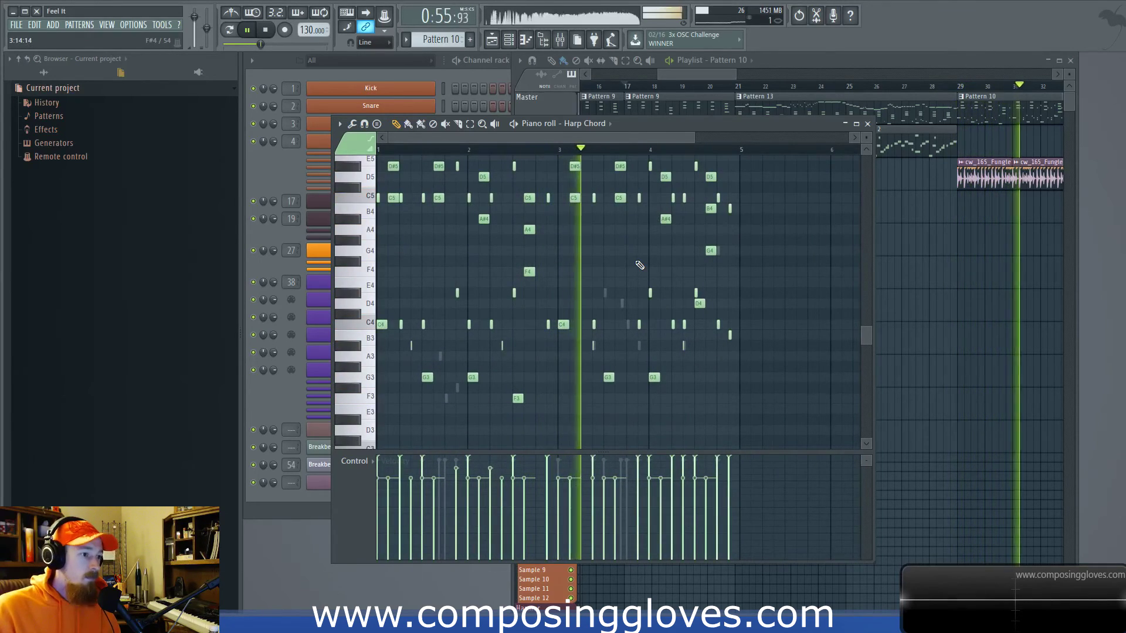
{"action": "left_click_drag", "start_coordinate": [733, 241], "coordinate": [701, 254]}
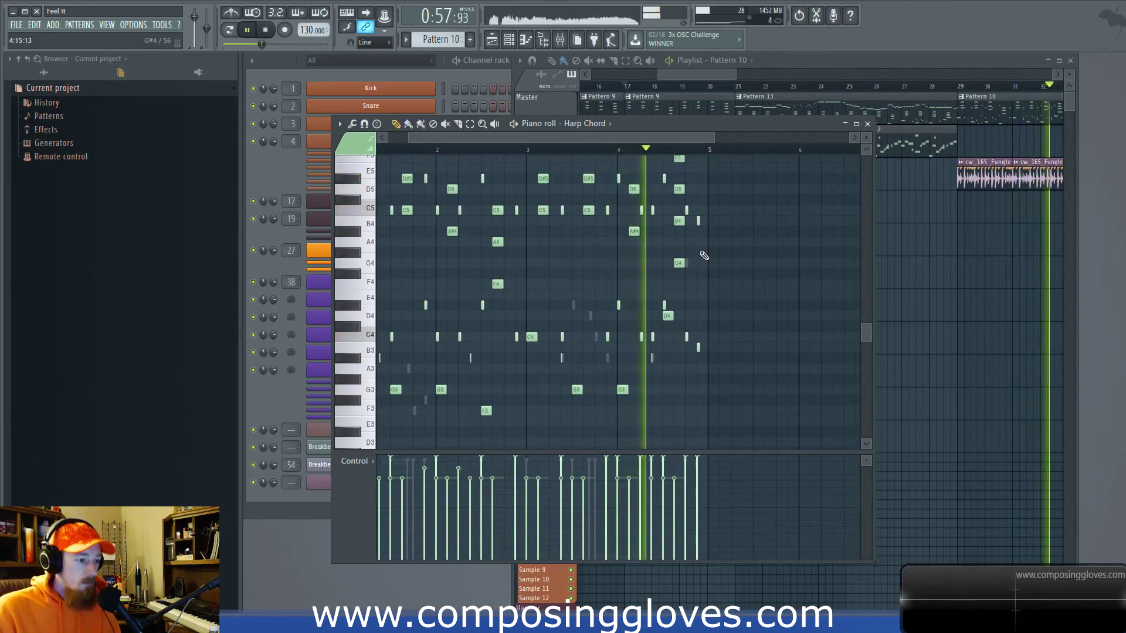
Stop playback and move the playhead back to bar 29, where the cw_165_Fungle drum break enters
{"action": "left_click", "coordinate": [694, 74]}
{"action": "left_click_drag", "start_coordinate": [694, 73], "coordinate": [740, 78]}
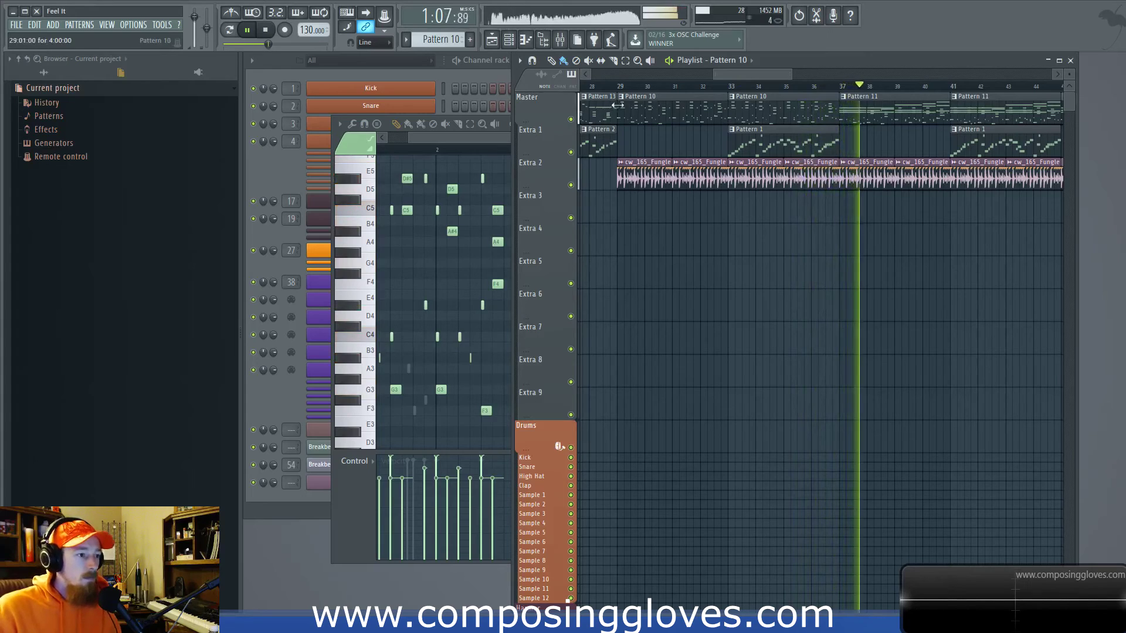
{"action": "key", "text": "space"}
{"action": "left_click_drag", "start_coordinate": [625, 87], "coordinate": [621, 88]}
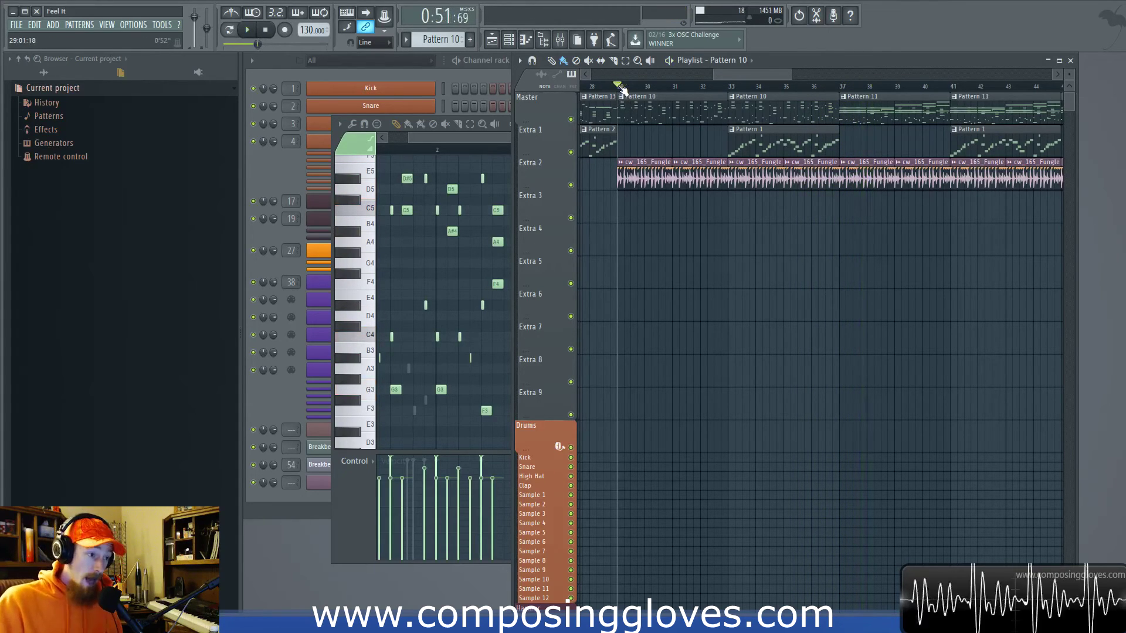
Select the clips around bar 29, view Pattern 10's Harp Chord notes in the piano roll, and close it
{"action": "left_click_drag", "start_coordinate": [623, 122], "coordinate": [716, 146]}
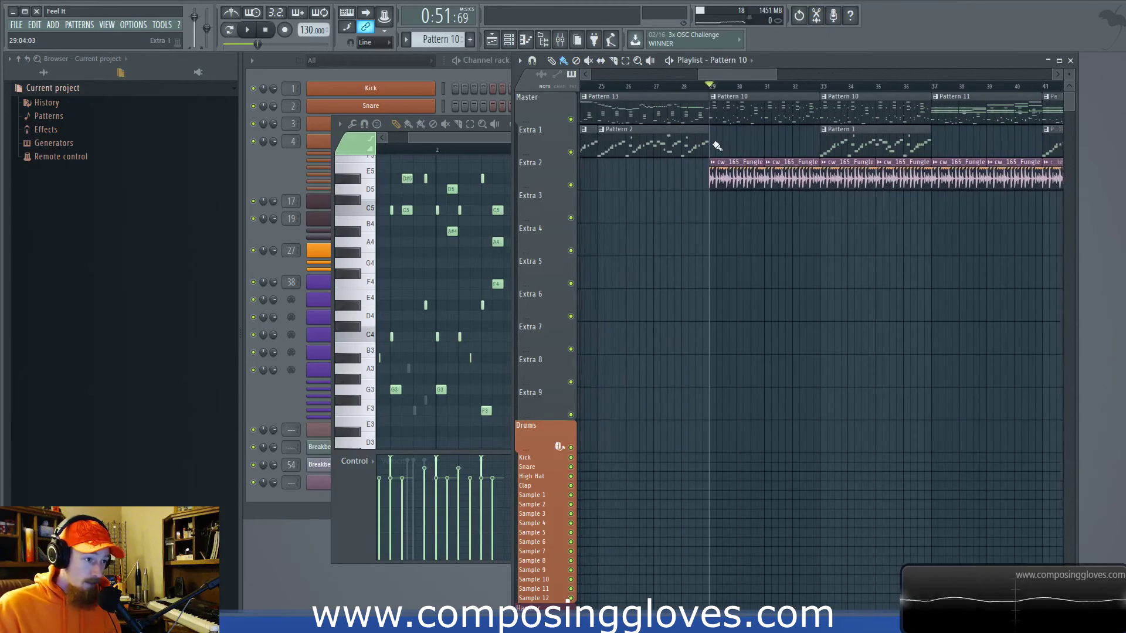
{"action": "left_click_drag", "start_coordinate": [694, 107], "coordinate": [753, 198]}
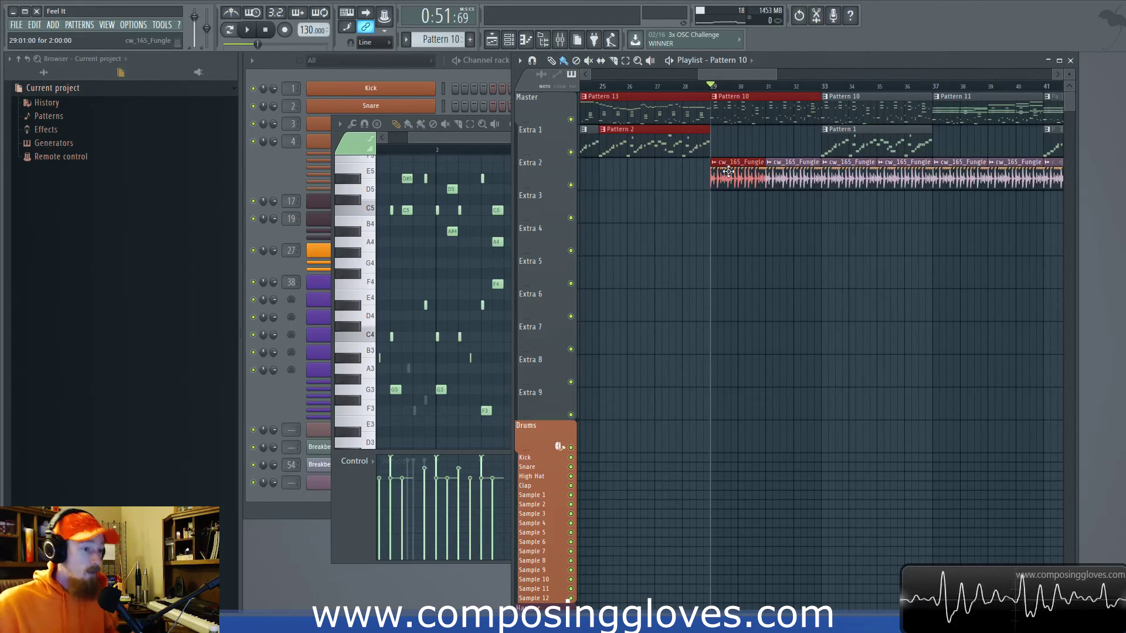
{"action": "double_click", "coordinate": [743, 113]}
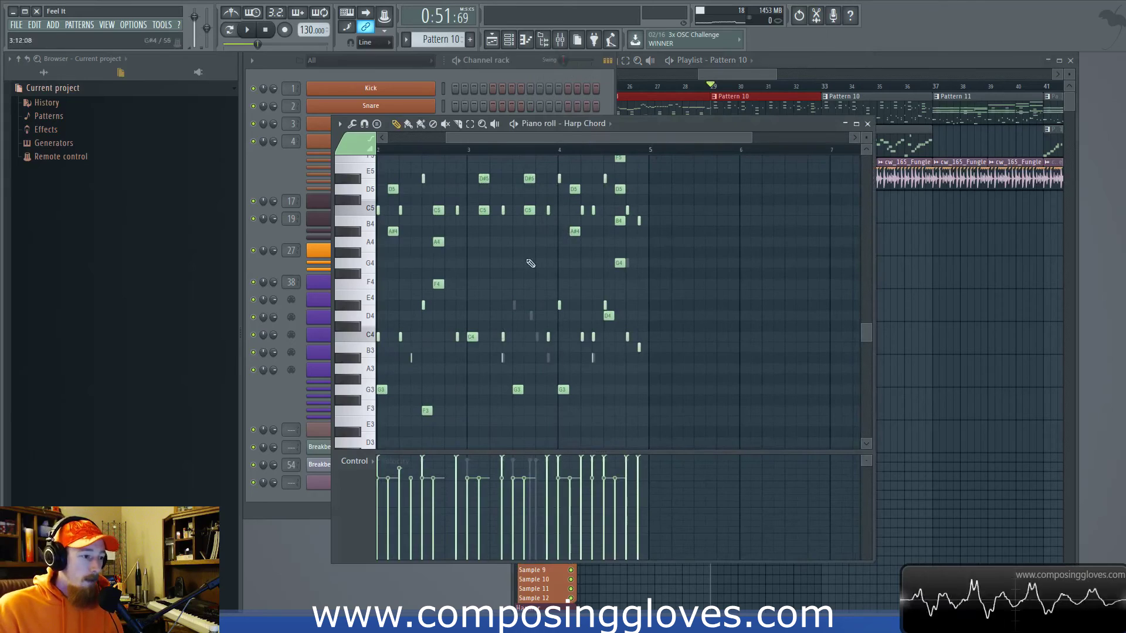
{"action": "left_click_drag", "start_coordinate": [530, 261], "coordinate": [669, 299]}
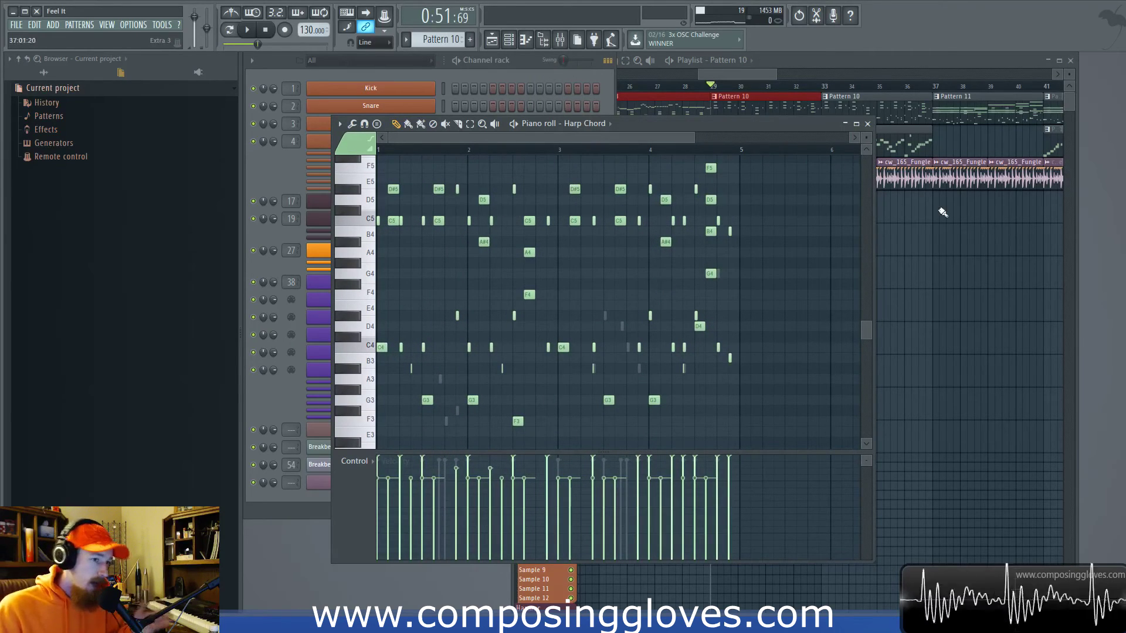
{"action": "left_click", "coordinate": [867, 123]}
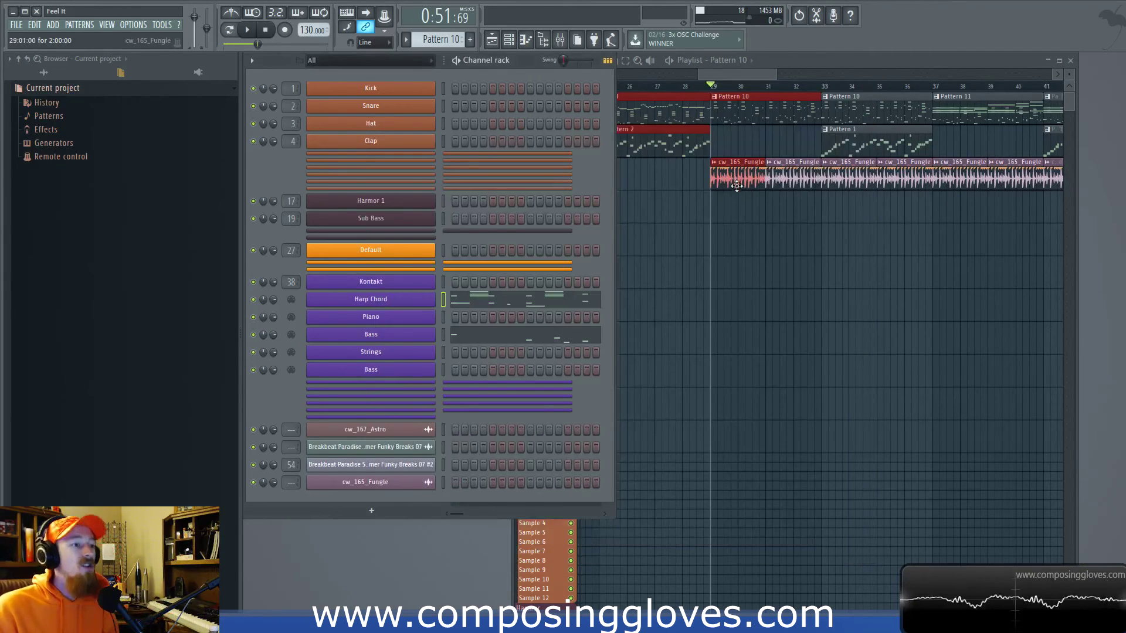
Open the cw_165_Fungle clip's sampler settings, audition the sliced drum break, stop it and close the settings
{"action": "left_click", "coordinate": [737, 185]}
{"action": "scroll", "coordinate": [737, 224], "scroll_direction": "up", "scroll_amount": 4}
{"action": "double_click", "coordinate": [721, 178]}
{"action": "left_click", "coordinate": [441, 367]}
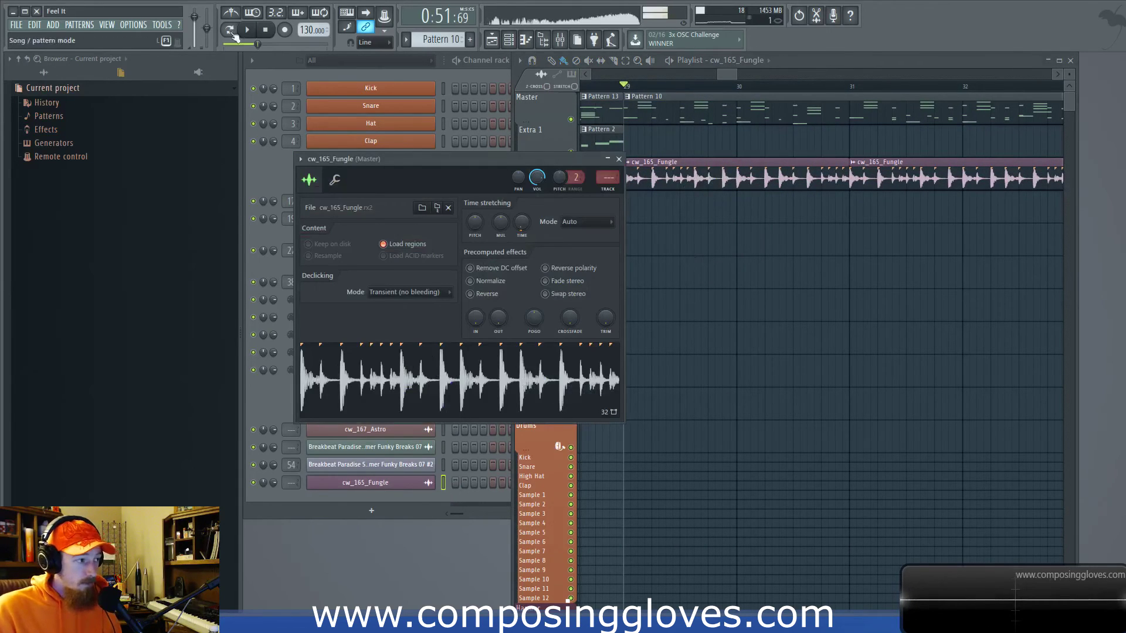
{"action": "left_click", "coordinate": [265, 29]}
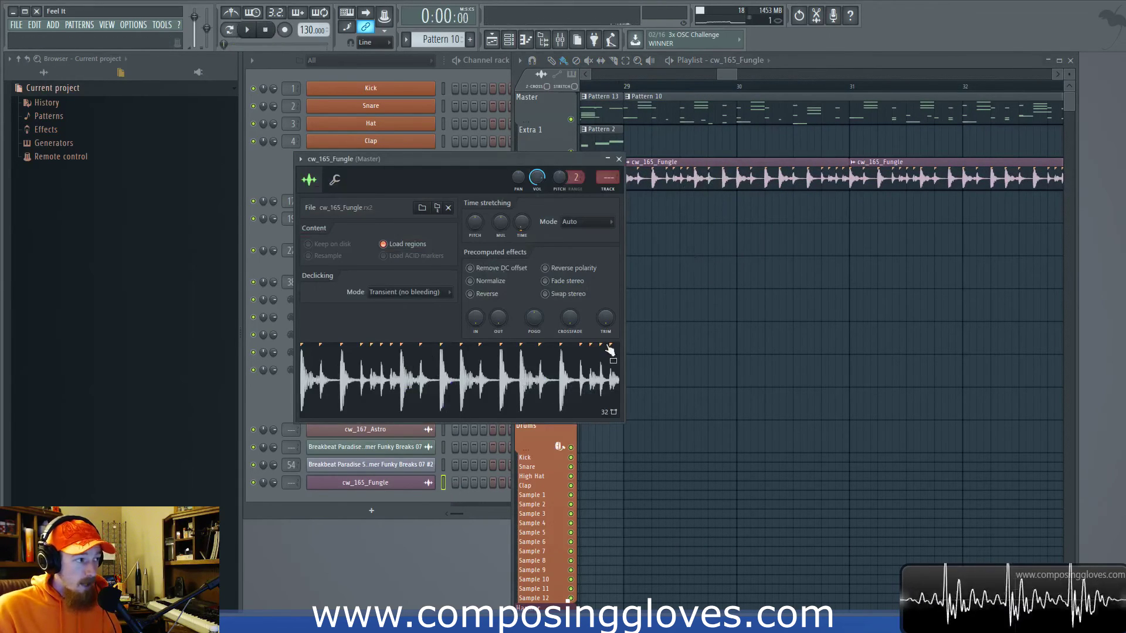
{"action": "left_click", "coordinate": [618, 159]}
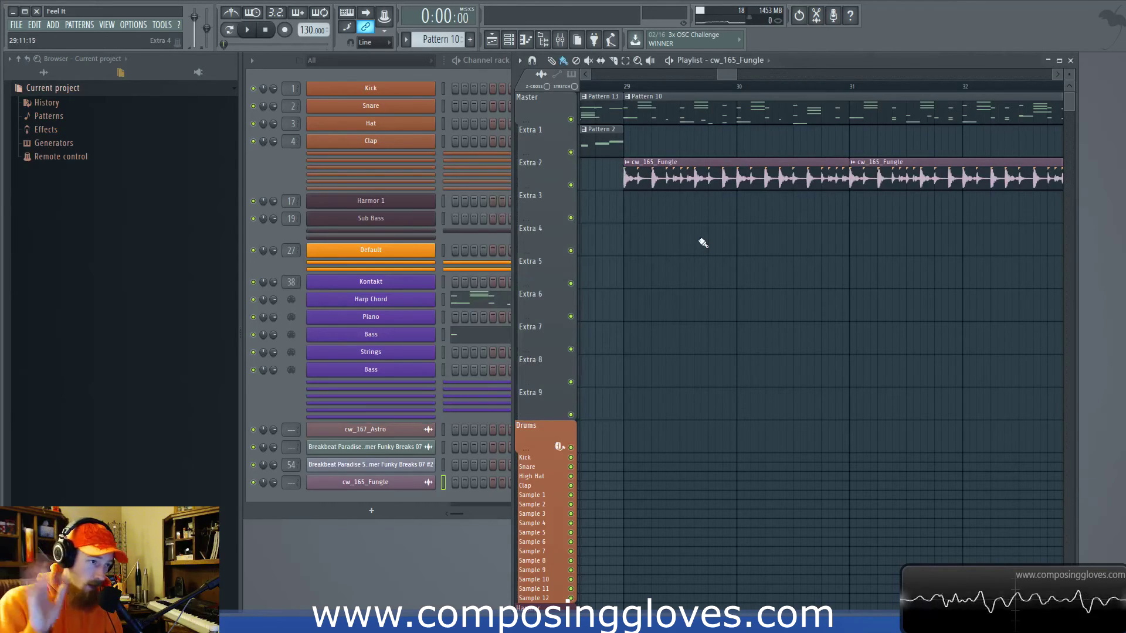
Review Pattern 10's Harp Chord notes again and set the playhead to bar 29 in the playlist
{"action": "double_click", "coordinate": [711, 115]}
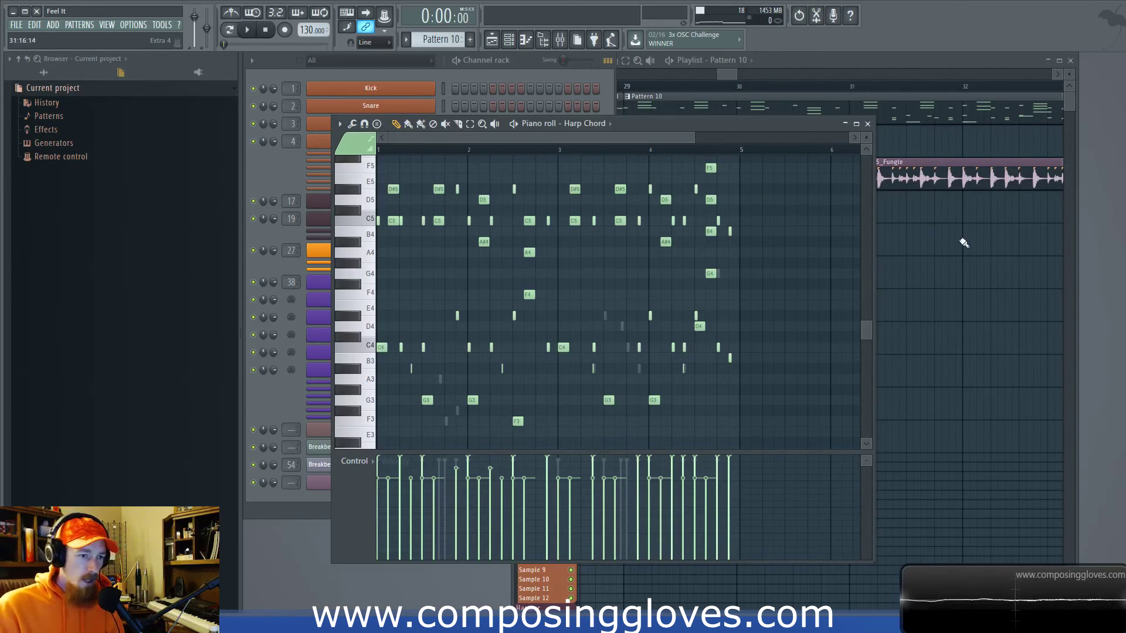
{"action": "left_click_drag", "start_coordinate": [963, 241], "coordinate": [907, 263]}
{"action": "scroll", "coordinate": [921, 237], "scroll_direction": "down", "scroll_amount": 5}
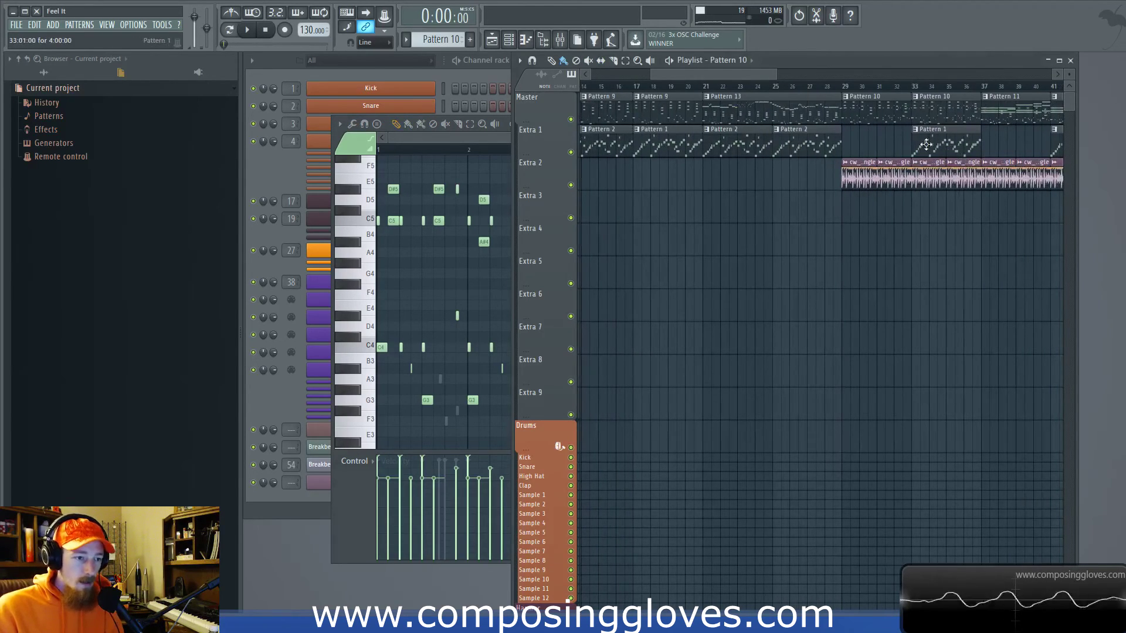
{"action": "scroll", "coordinate": [856, 137], "scroll_direction": "up", "scroll_amount": 4}
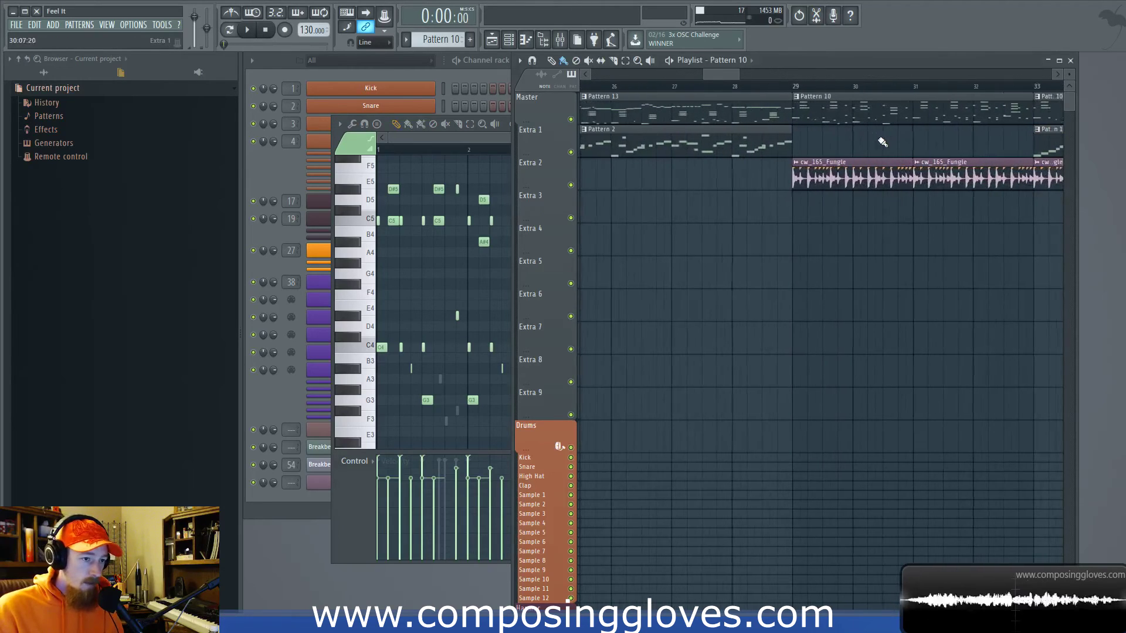
{"action": "left_click", "coordinate": [741, 87]}
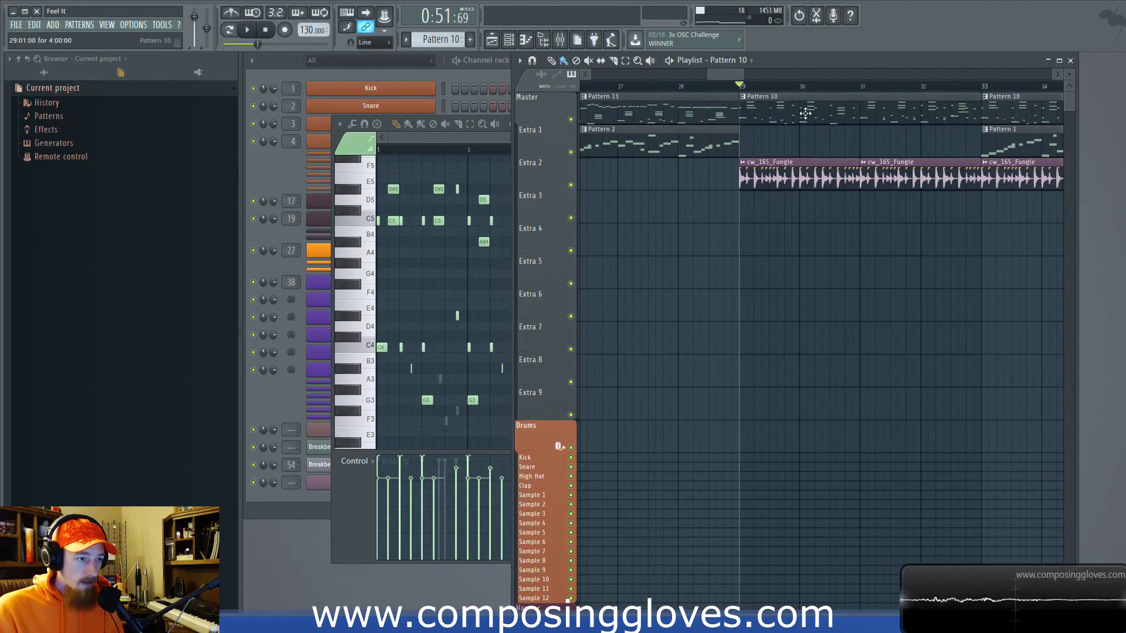
Open Pattern 10's Harp Chord piano roll from the channel rack and view its low C4 and G3 notes
{"action": "left_click", "coordinate": [263, 163]}
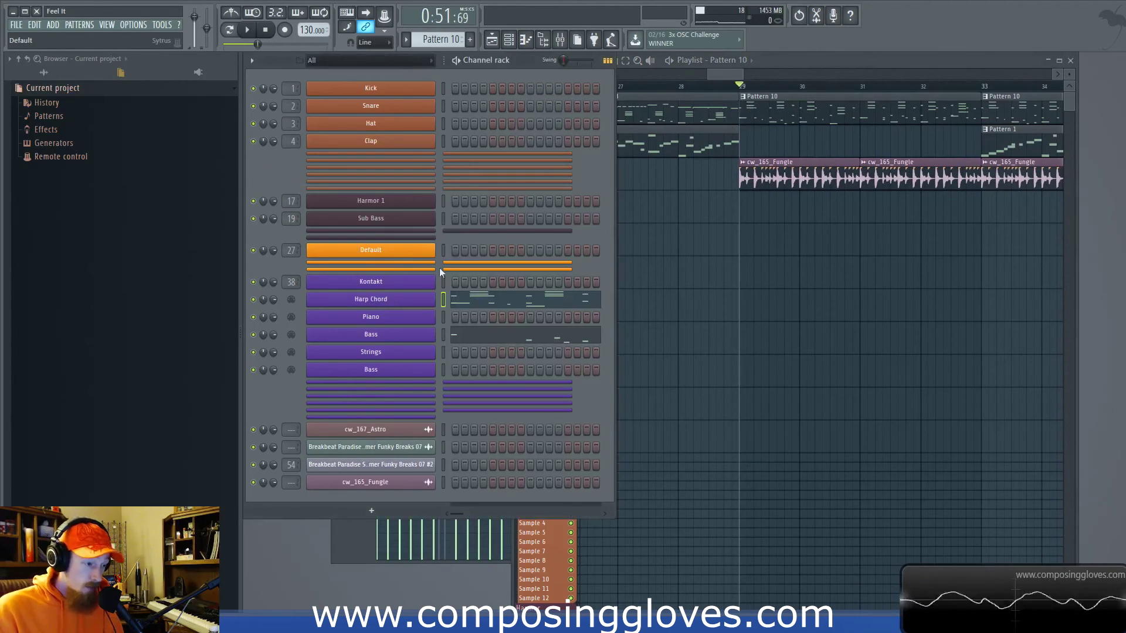
{"action": "left_click_drag", "start_coordinate": [706, 238], "coordinate": [785, 205]}
{"action": "left_click_drag", "start_coordinate": [829, 138], "coordinate": [733, 171]}
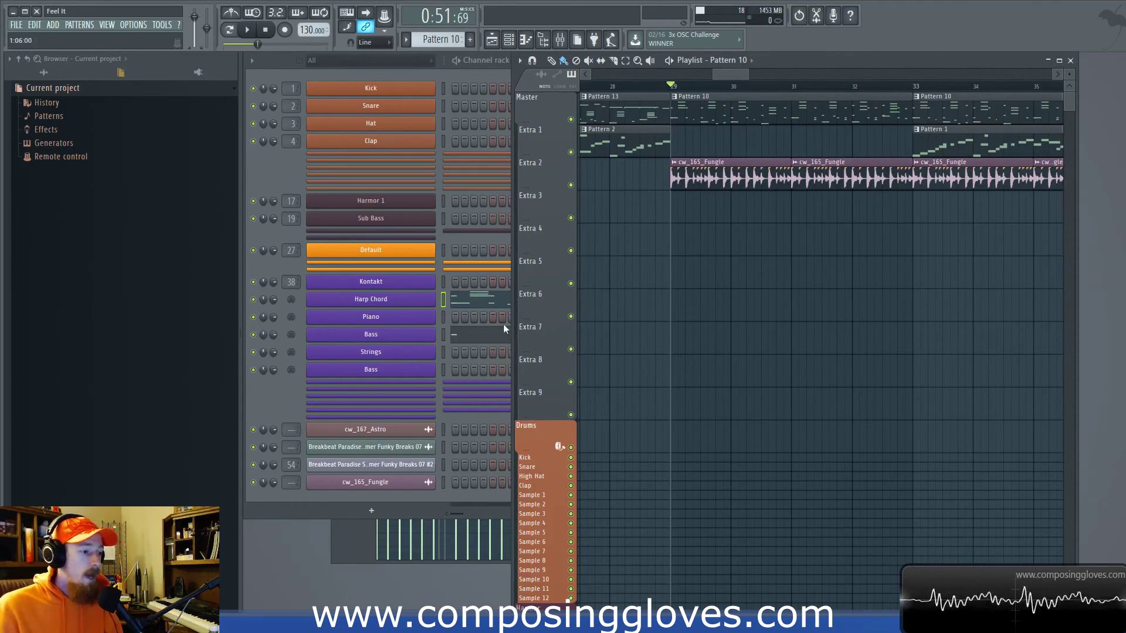
{"action": "left_click", "coordinate": [492, 309]}
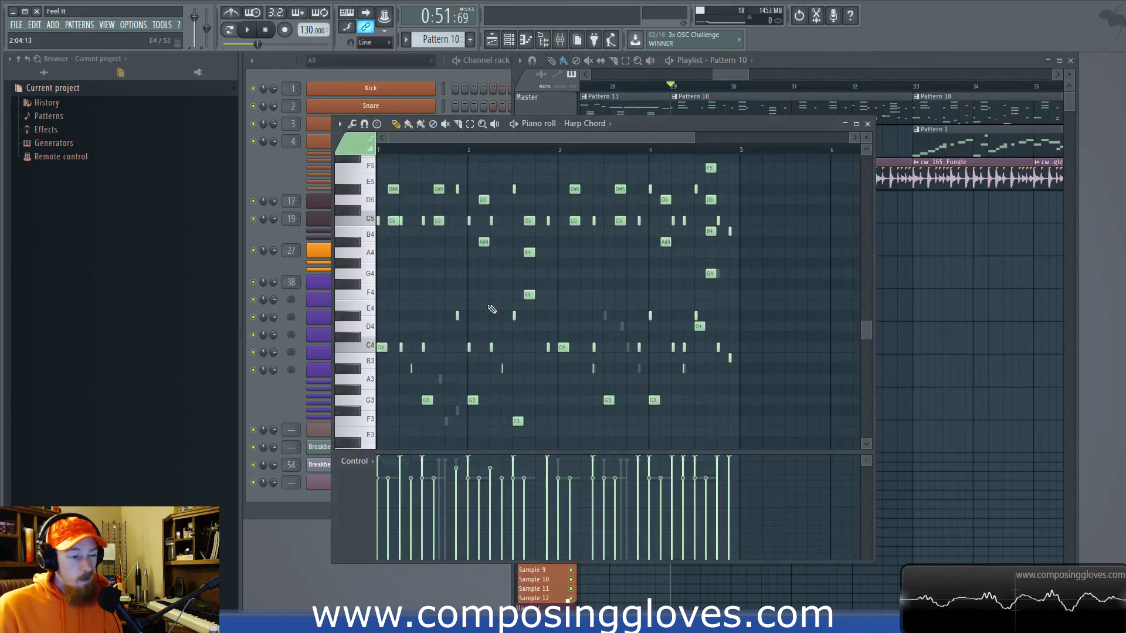
{"action": "scroll", "coordinate": [469, 307], "scroll_direction": "down", "scroll_amount": 3}
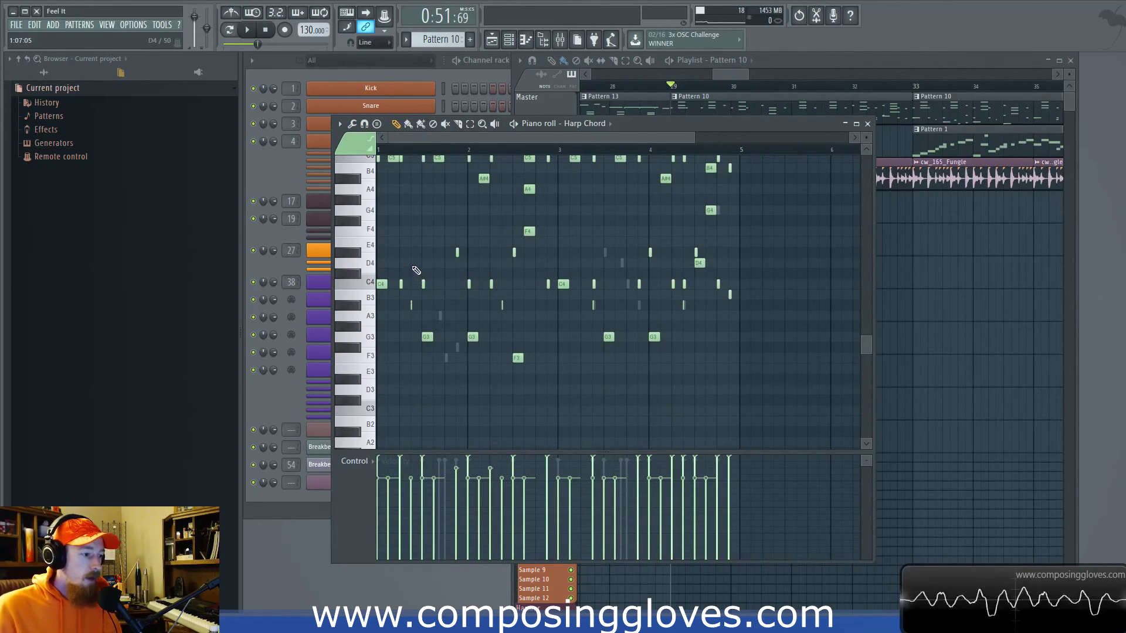
{"action": "scroll", "coordinate": [416, 270], "scroll_direction": "up", "scroll_amount": 3}
{"action": "scroll", "coordinate": [369, 275], "scroll_direction": "up", "scroll_amount": 4}
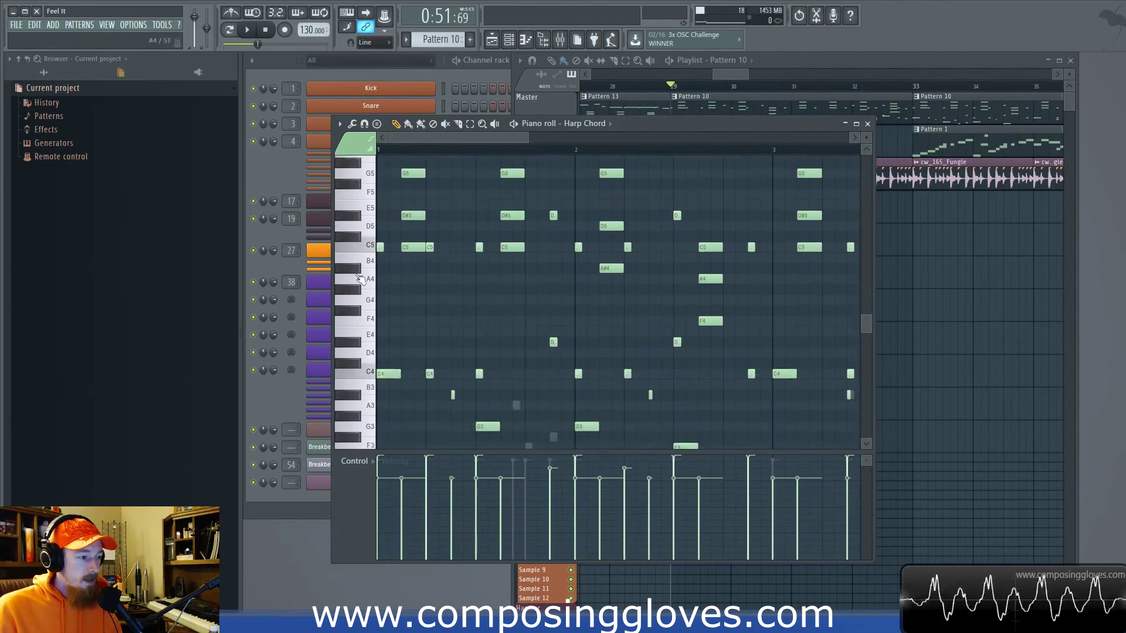
Examine Pattern 10's Harp Chord chords and octave notes up close across the four bars, and close the piano roll
{"action": "left_click_drag", "start_coordinate": [379, 221], "coordinate": [858, 287]}
{"action": "left_click_drag", "start_coordinate": [472, 221], "coordinate": [476, 265]}
{"action": "left_click", "coordinate": [502, 346], "text": "ctrl"}
{"action": "left_click_drag", "start_coordinate": [430, 219], "coordinate": [445, 271]}
{"action": "left_click_drag", "start_coordinate": [385, 232], "coordinate": [377, 258]}
{"action": "left_click", "coordinate": [616, 309], "text": "ctrl"}
{"action": "left_click_drag", "start_coordinate": [578, 307], "coordinate": [357, 329]}
{"action": "left_click_drag", "start_coordinate": [567, 319], "coordinate": [513, 327]}
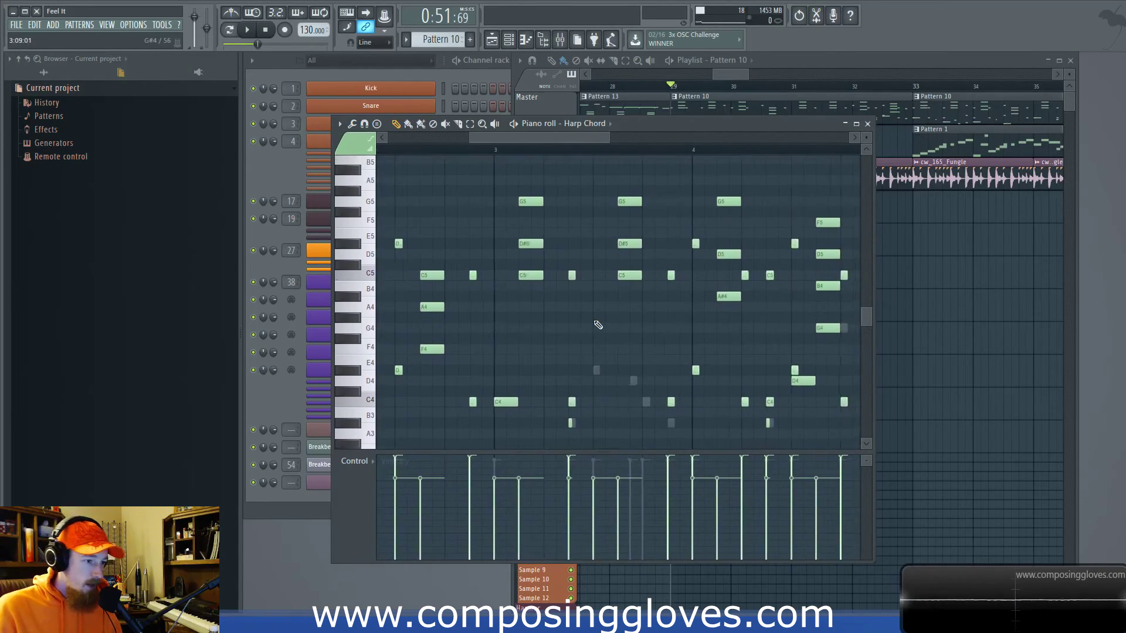
{"action": "scroll", "coordinate": [597, 324], "scroll_direction": "down", "scroll_amount": 5}
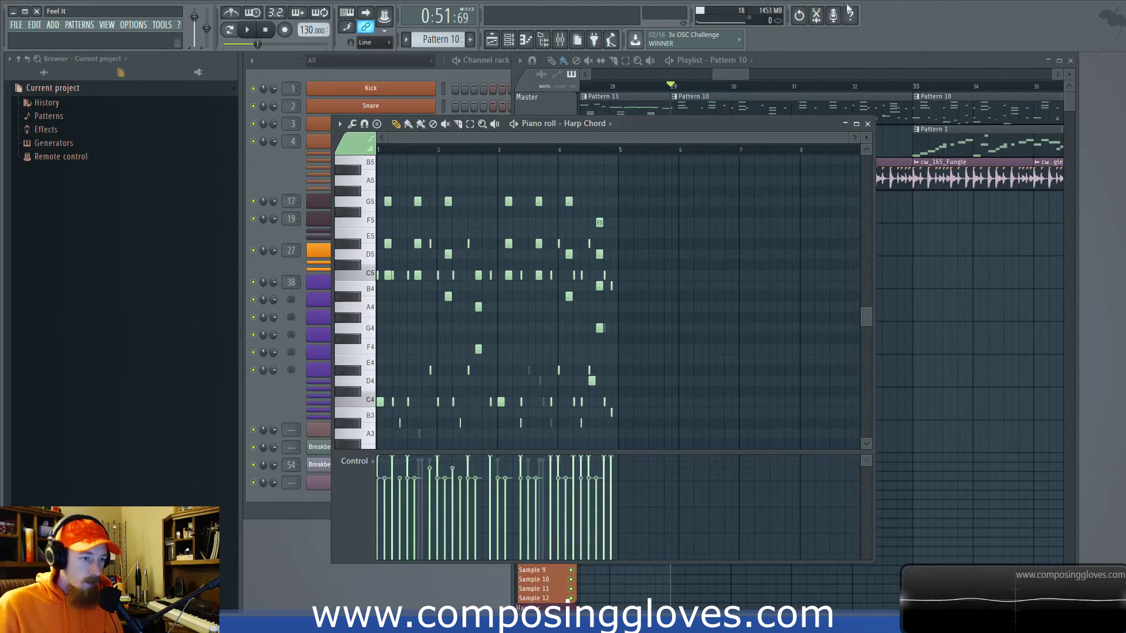
{"action": "left_click", "coordinate": [867, 123]}
Select the first two cw_165_Fungle clips, and replace that selection with the Pattern 13, Pattern 2, Pattern 10 and Fungle clips meeting at bar 29
{"action": "scroll", "coordinate": [699, 163], "scroll_direction": "right", "scroll_amount": 1}
{"action": "left_click_drag", "start_coordinate": [700, 163], "coordinate": [787, 176]}
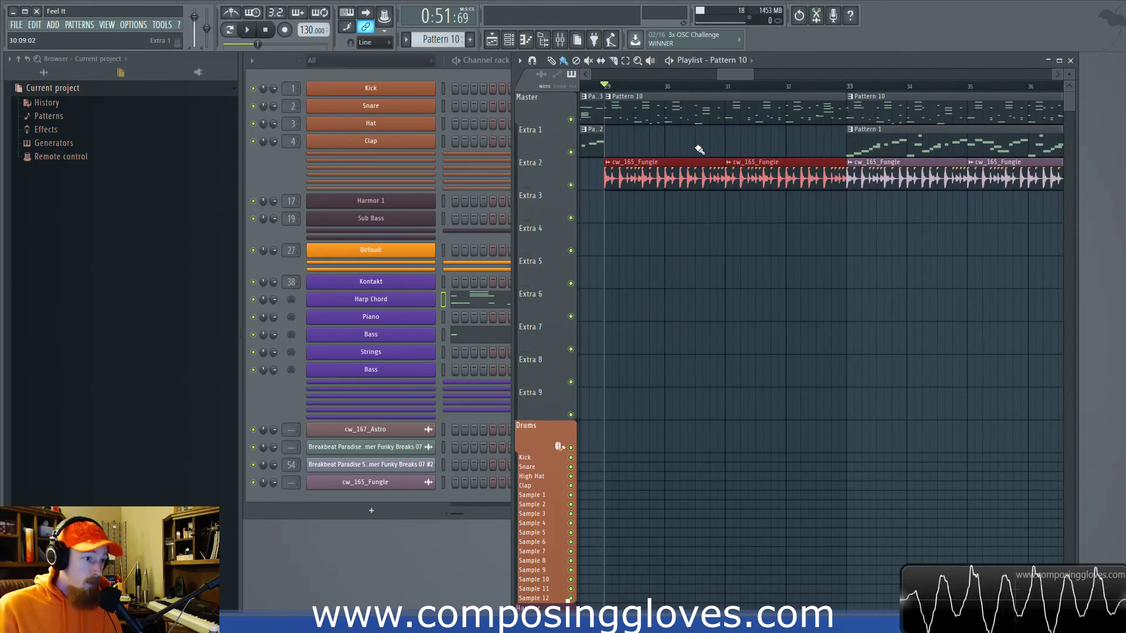
{"action": "scroll", "coordinate": [699, 149], "scroll_direction": "left", "scroll_amount": 2}
{"action": "left_click_drag", "start_coordinate": [690, 92], "coordinate": [842, 218]}
{"action": "scroll", "coordinate": [842, 212], "scroll_direction": "down", "scroll_amount": 5}
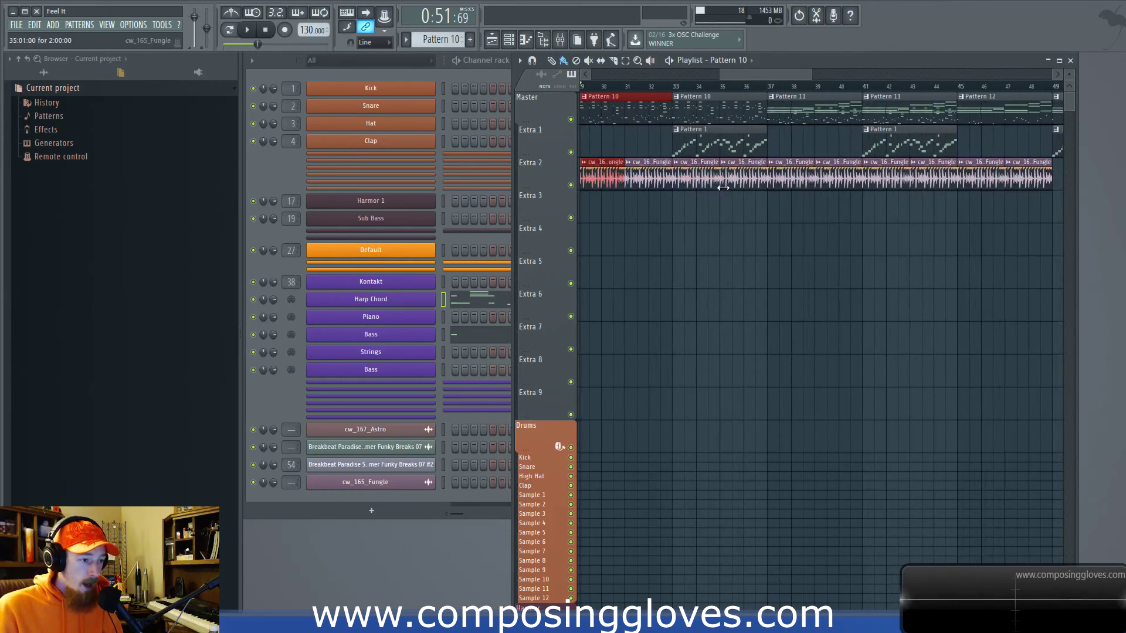
{"action": "scroll", "coordinate": [699, 206], "scroll_direction": "up", "scroll_amount": 4}
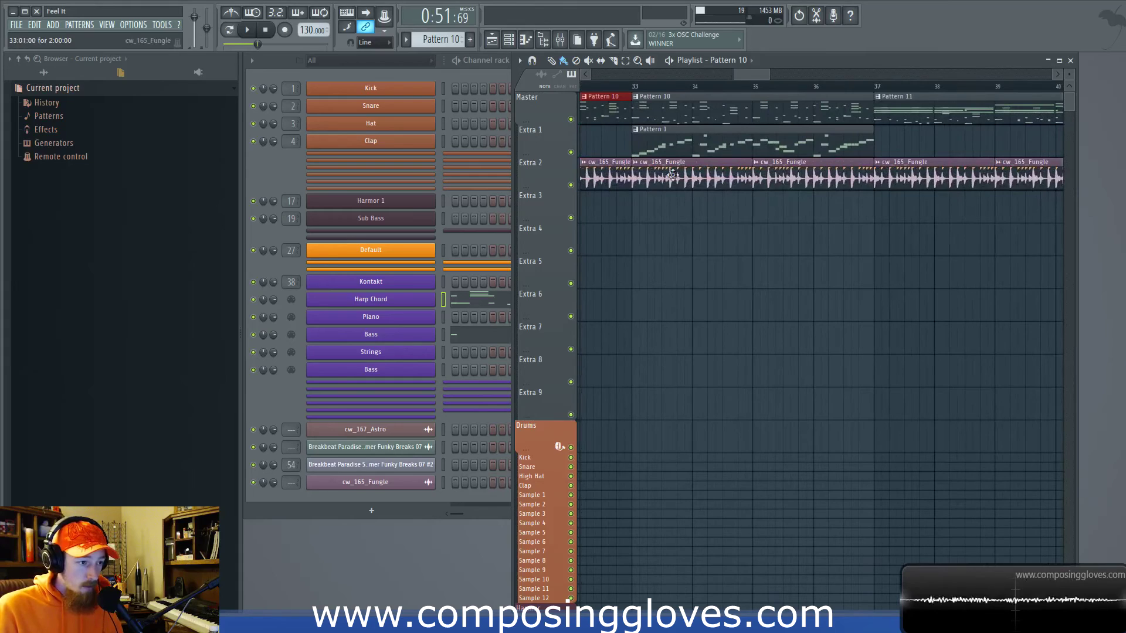
{"action": "scroll", "coordinate": [704, 196], "scroll_direction": "down", "scroll_amount": 5}
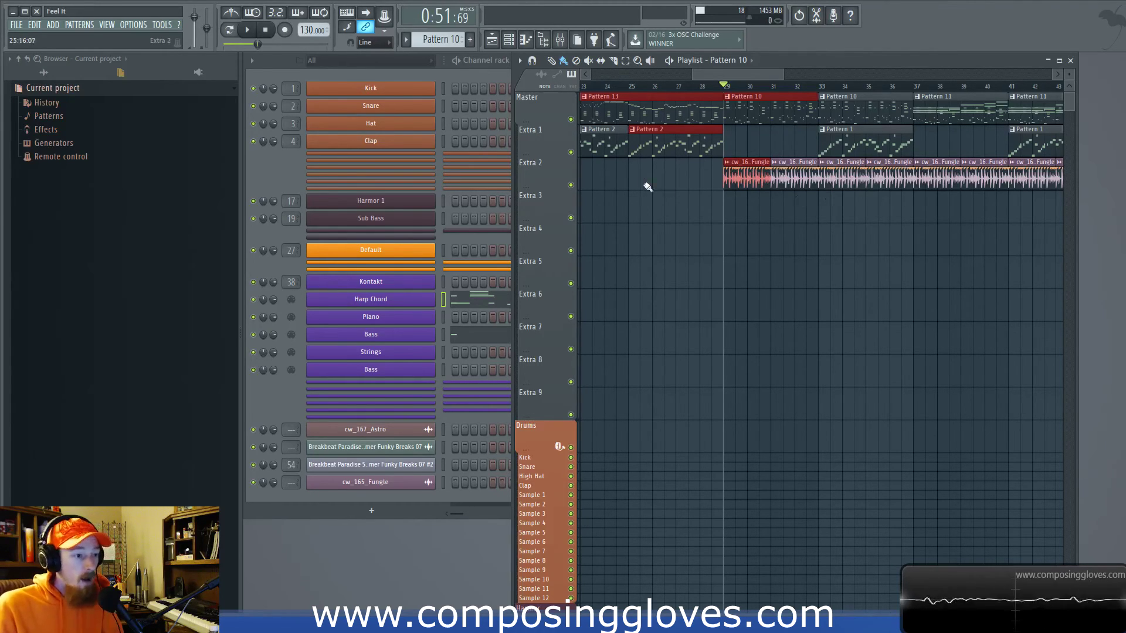
Solo the Extra 1 track and re-enable Extra 2, leaving only the Pattern 1 and 2 clips and the drum break audible
{"action": "right_click", "coordinate": [570, 152]}
{"action": "left_click", "coordinate": [571, 185]}
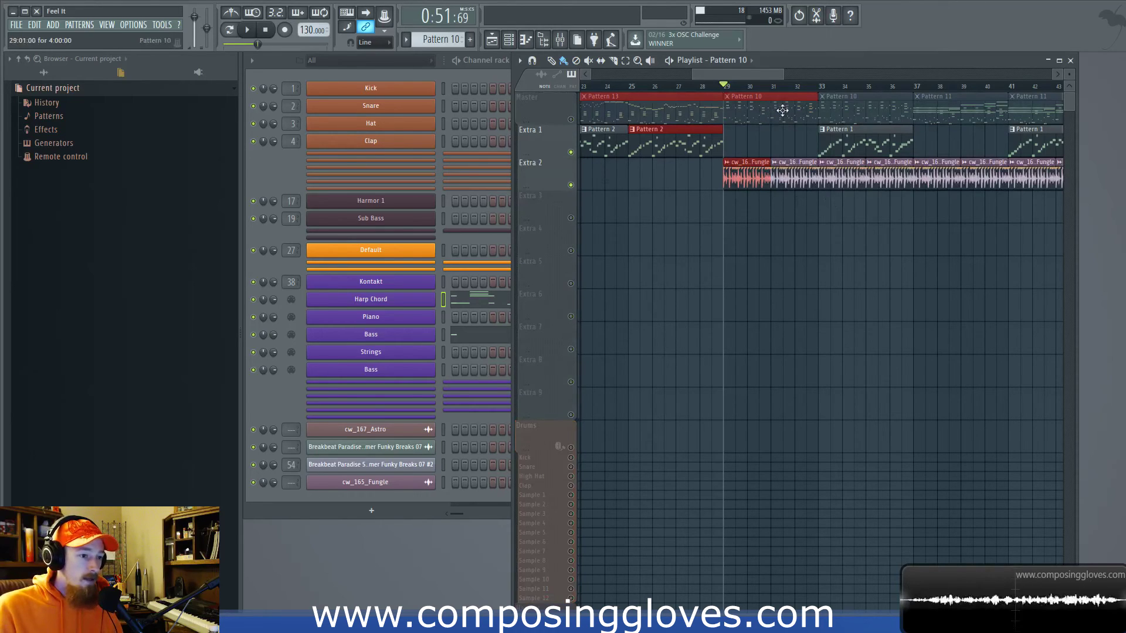
Play the soloed Pattern 1 melody with the drum break from bar 33, and toggle the Extra 1 track off and on
{"action": "left_click", "coordinate": [821, 87]}
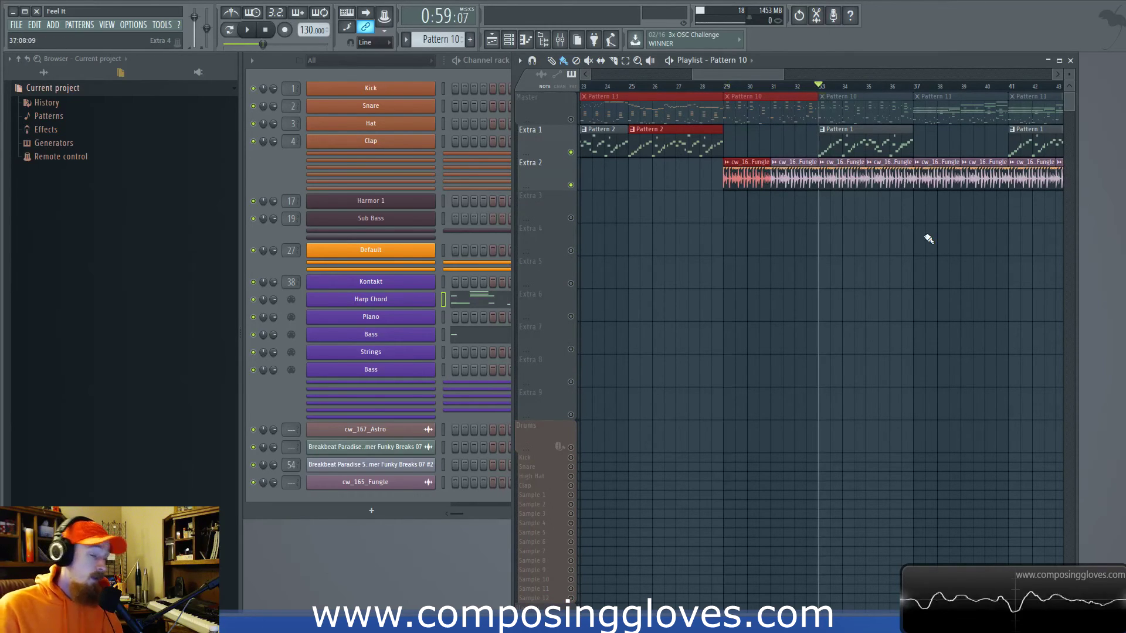
{"action": "key", "text": "space"}
{"action": "scroll", "coordinate": [893, 231], "scroll_direction": "up", "scroll_amount": 4, "text": "ctrl"}
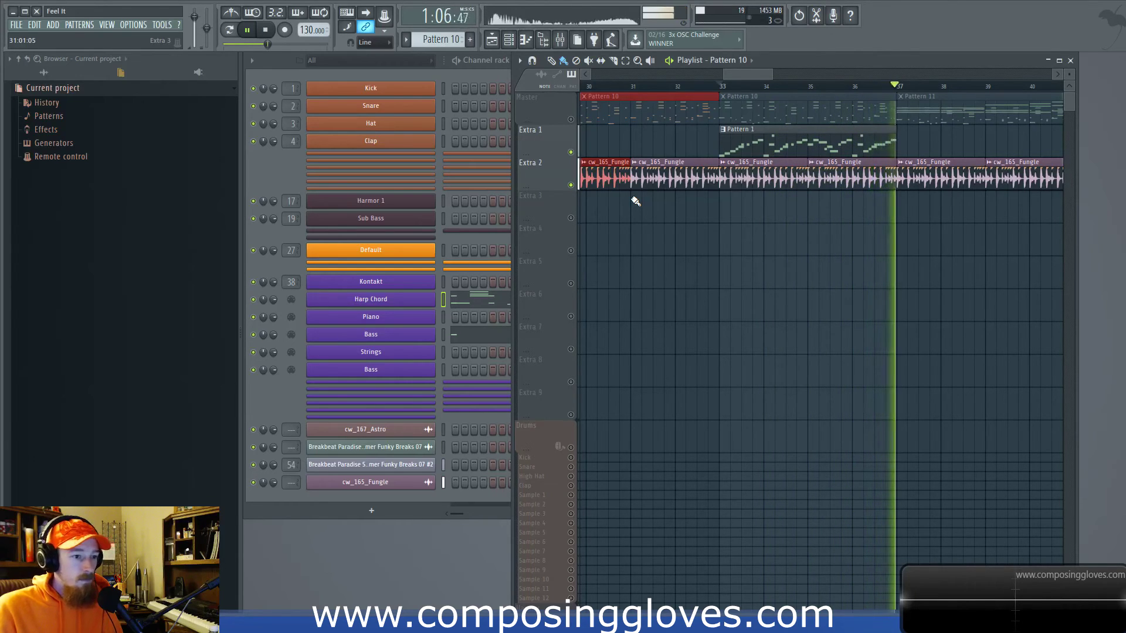
{"action": "key", "text": "space"}
{"action": "left_click", "coordinate": [570, 152]}
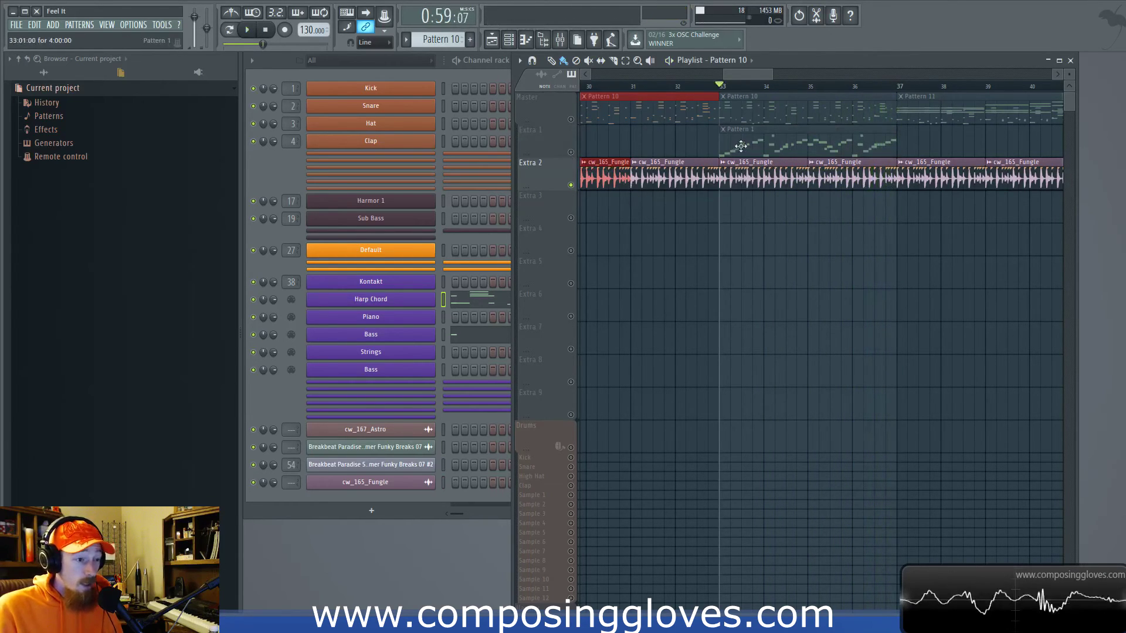
{"action": "left_click", "coordinate": [571, 152]}
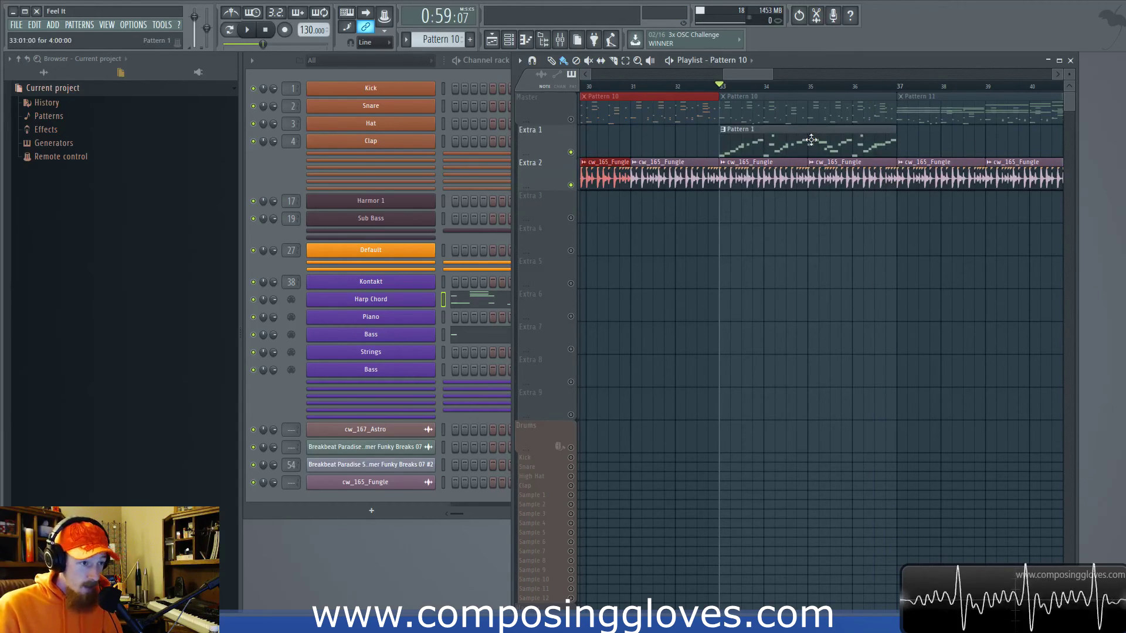
Replace the current clip selection with the three cw_165_Fungle clips starting at bar 33
{"action": "scroll", "coordinate": [805, 144], "scroll_direction": "down", "scroll_amount": 3}
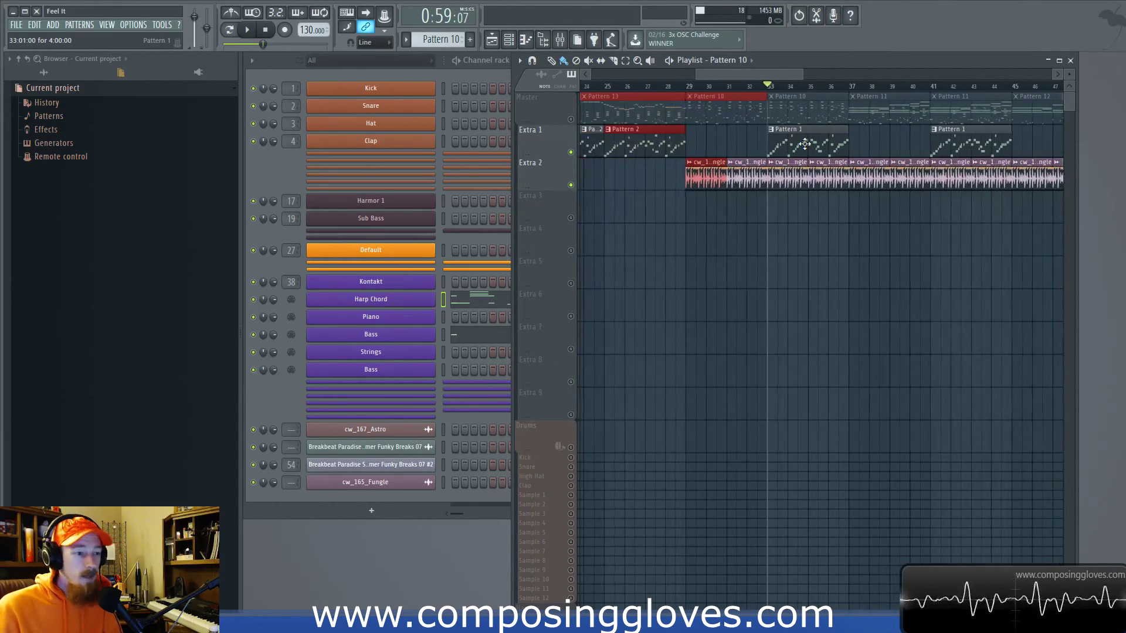
{"action": "left_click_drag", "start_coordinate": [745, 187], "coordinate": [941, 192]}
{"action": "left_click", "coordinate": [941, 192]}
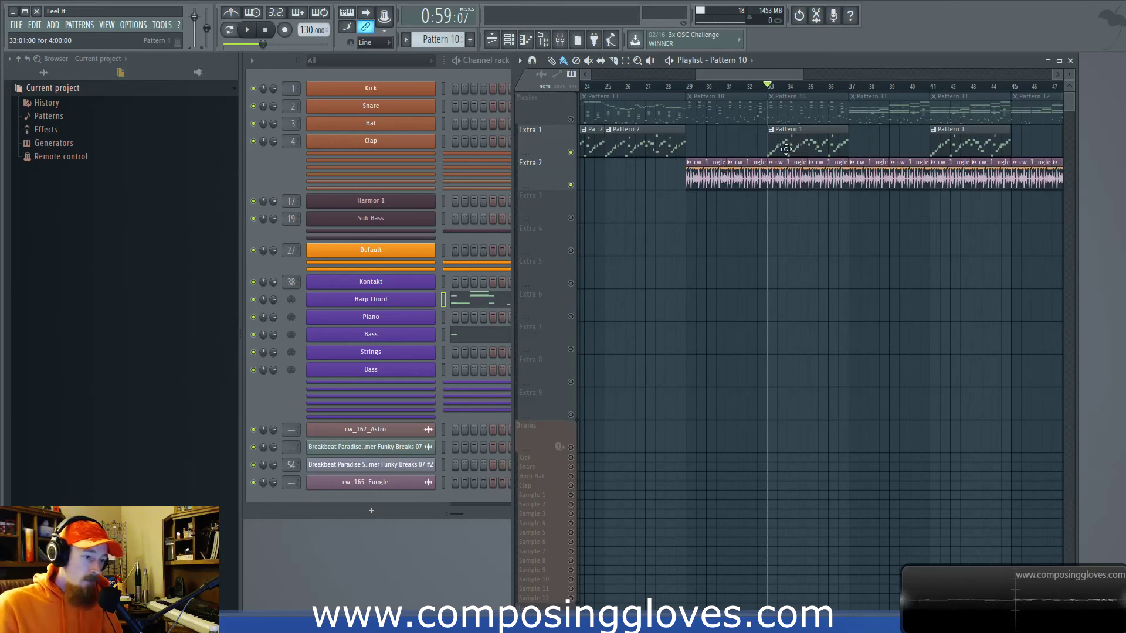
{"action": "left_click_drag", "start_coordinate": [787, 183], "coordinate": [877, 223]}
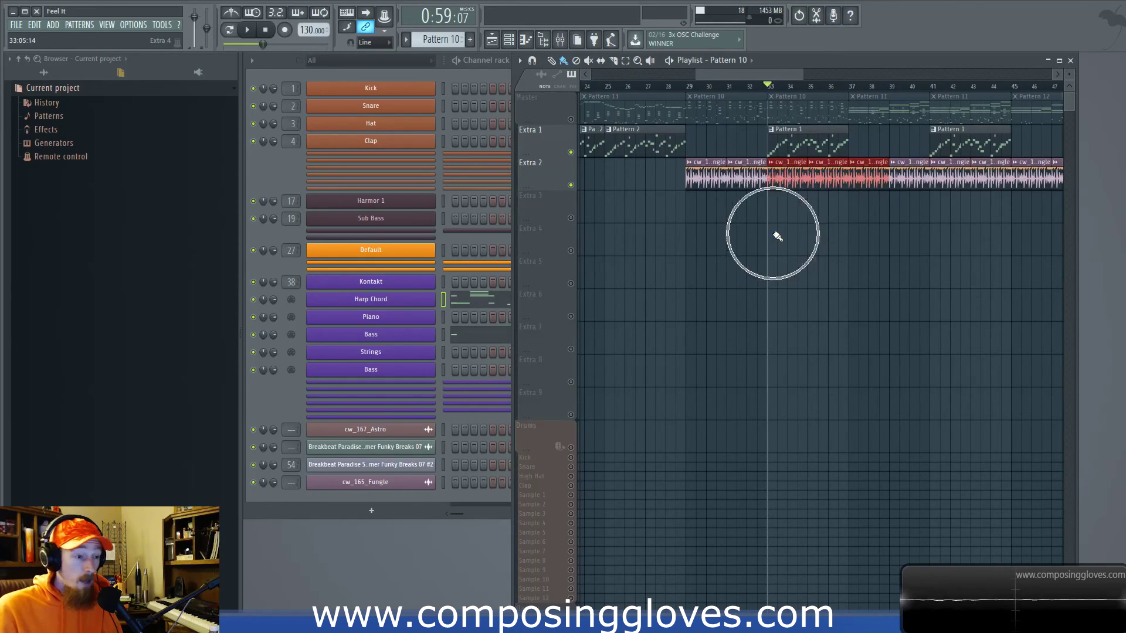
Solo the Master track and release it so all playlist tracks are enabled, and select the Pattern 1 clip at bar 33
{"action": "right_click", "coordinate": [571, 119]}
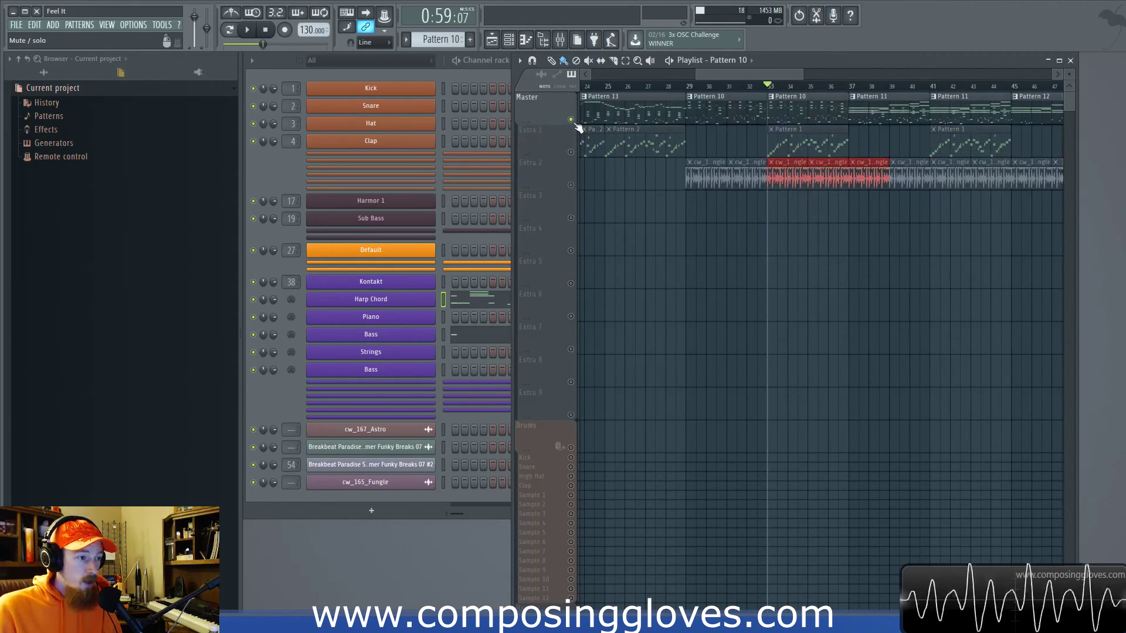
{"action": "scroll", "coordinate": [736, 150], "scroll_direction": "up", "scroll_amount": 6}
{"action": "scroll", "coordinate": [681, 142], "scroll_direction": "down", "scroll_amount": 4}
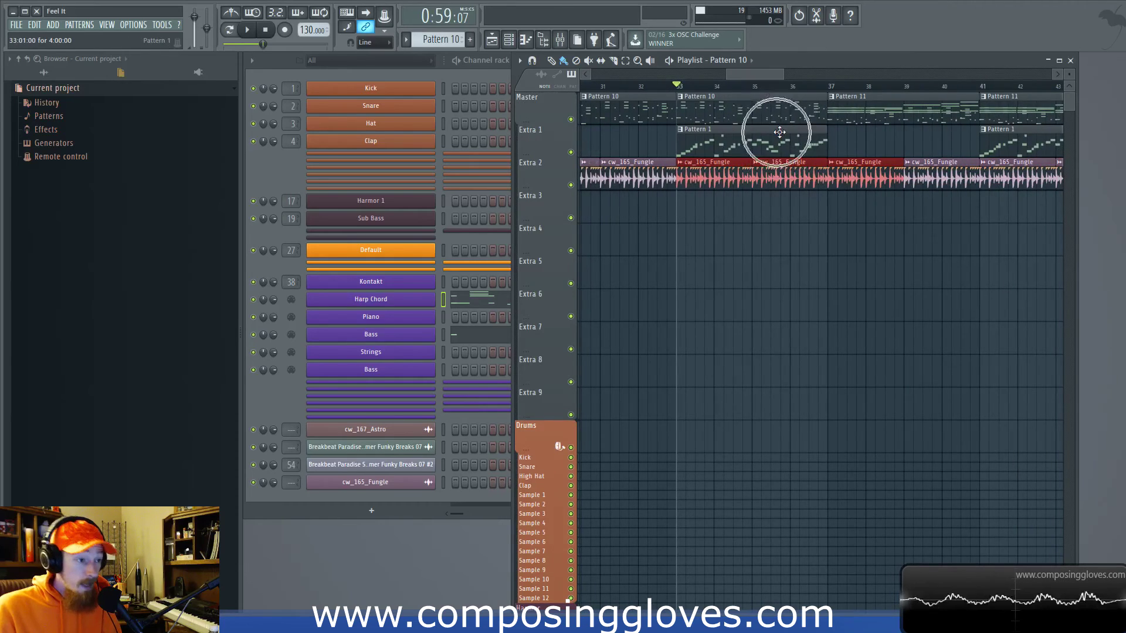
{"action": "scroll", "coordinate": [663, 142], "scroll_direction": "down", "scroll_amount": 2}
{"action": "left_click", "coordinate": [674, 131]}
{"action": "scroll", "coordinate": [678, 122], "scroll_direction": "up", "scroll_amount": 2}
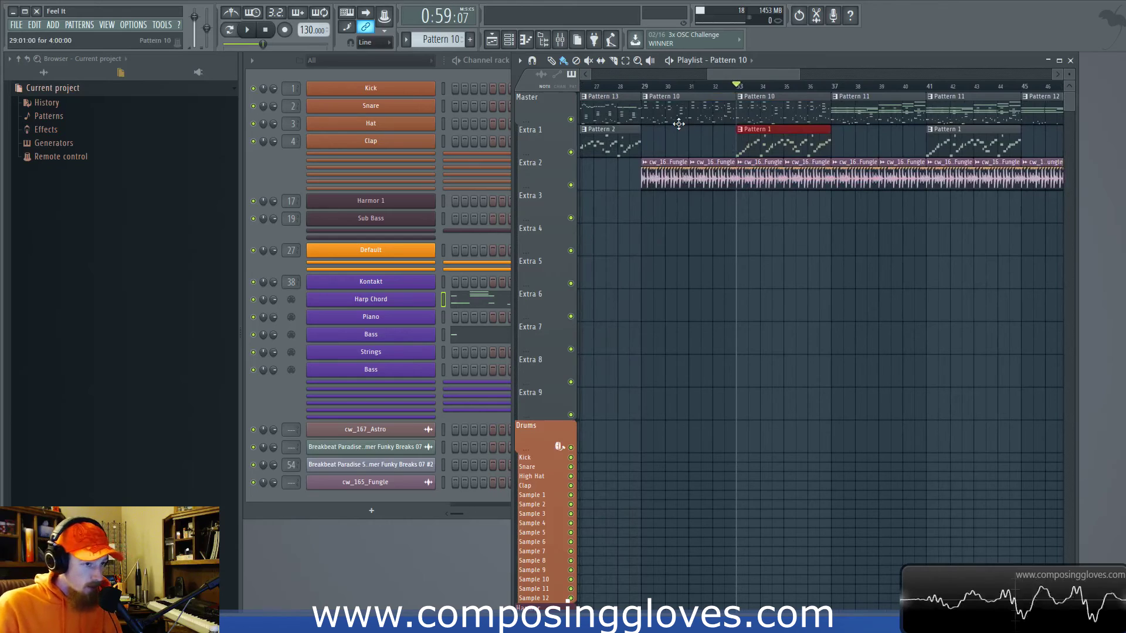
{"action": "scroll", "coordinate": [841, 139], "scroll_direction": "down", "scroll_amount": 2}
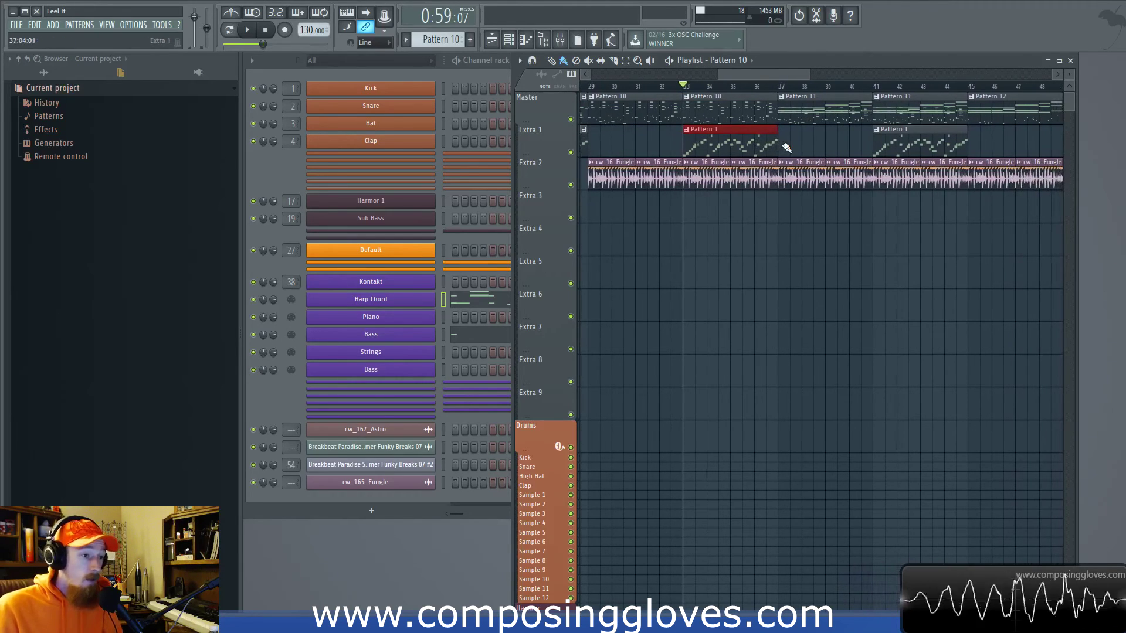
Compare the Pattern 10 and Pattern 11 clips in the playlist, and view Pattern 11's bass and strings notes in the channel rack
{"action": "left_click", "coordinate": [783, 108]}
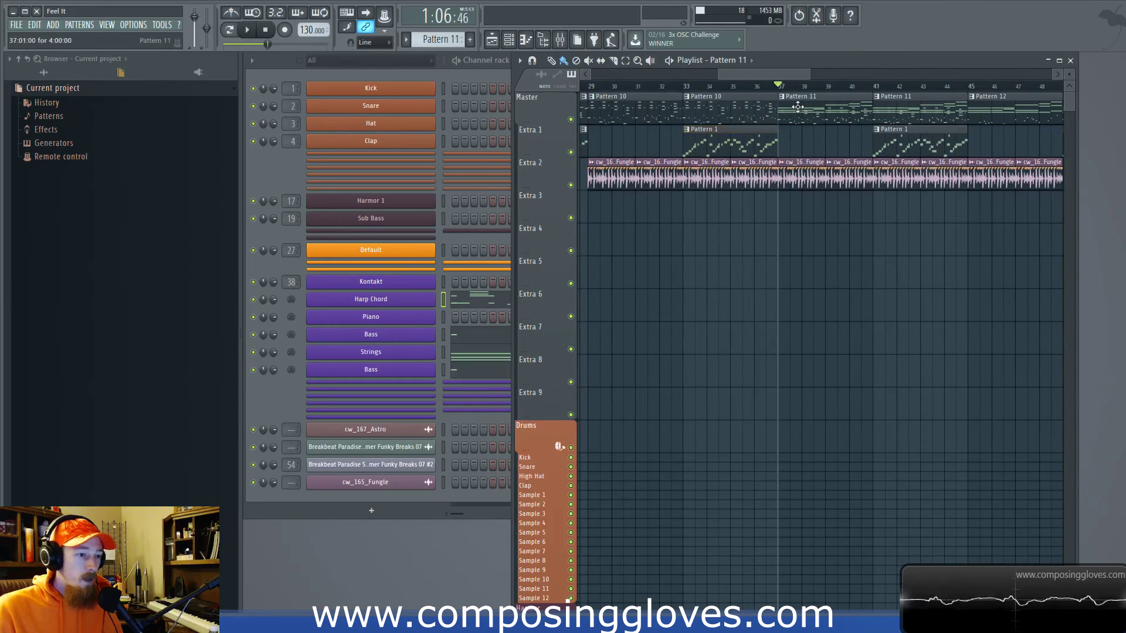
{"action": "left_click", "coordinate": [443, 74]}
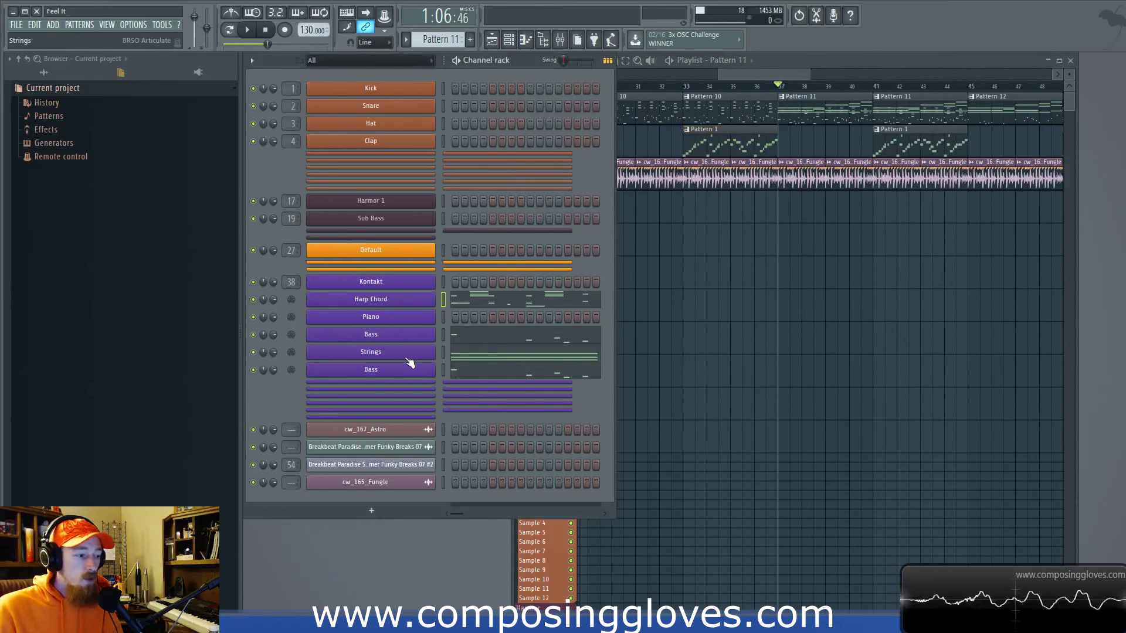
{"action": "left_click_drag", "start_coordinate": [698, 309], "coordinate": [866, 309]}
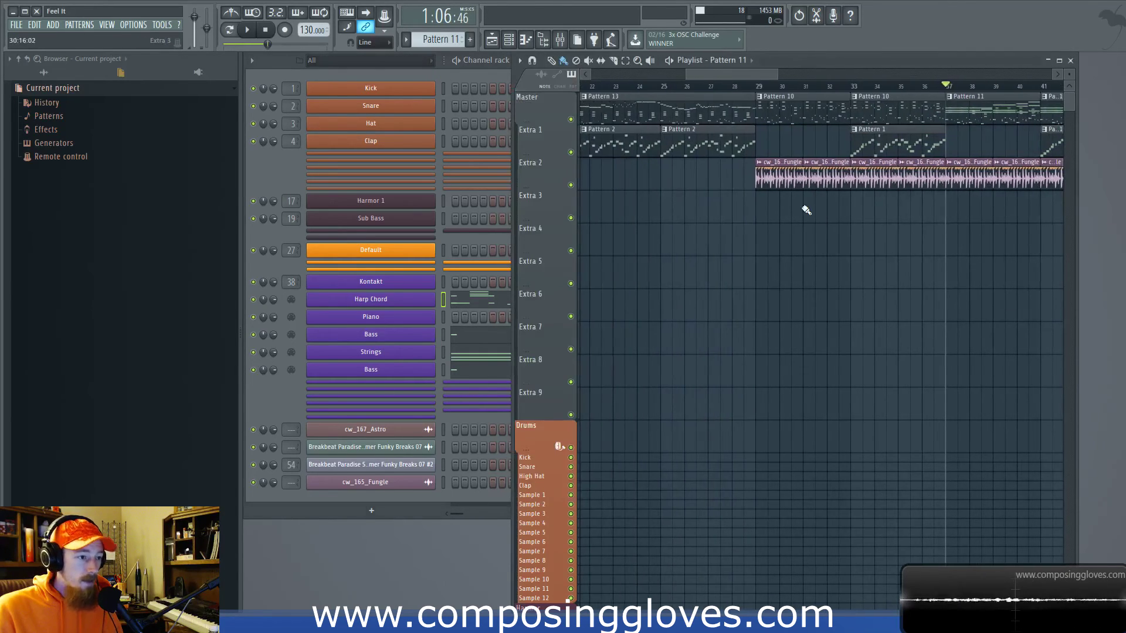
{"action": "left_click", "coordinate": [795, 114]}
{"action": "left_click", "coordinate": [988, 109]}
{"action": "left_click_drag", "start_coordinate": [938, 146], "coordinate": [832, 224]}
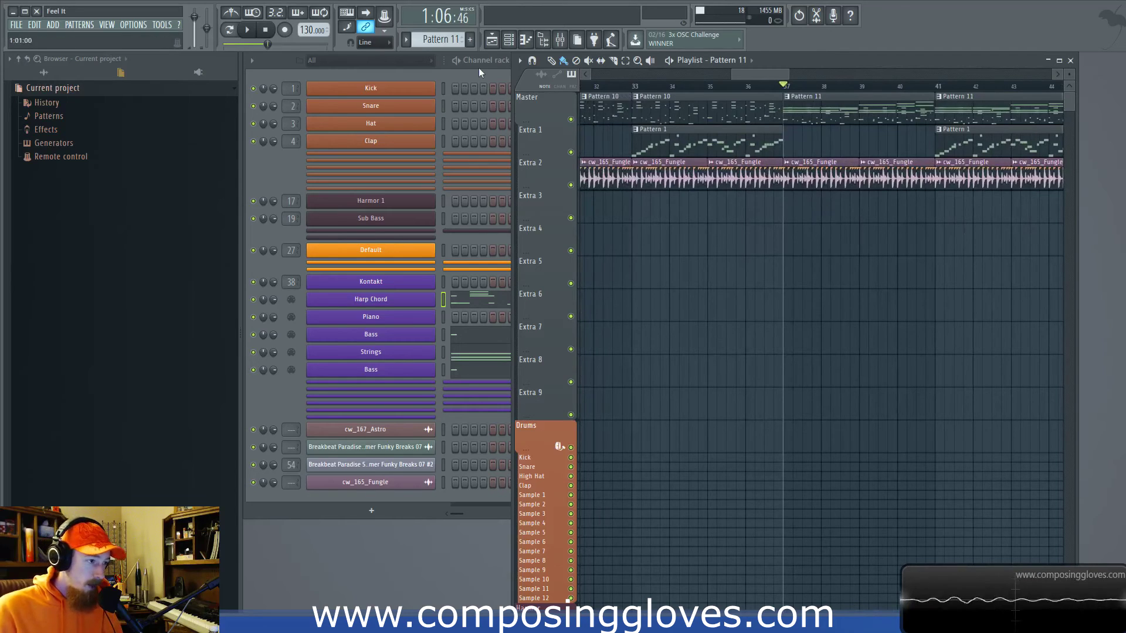
{"action": "left_click", "coordinate": [475, 70]}
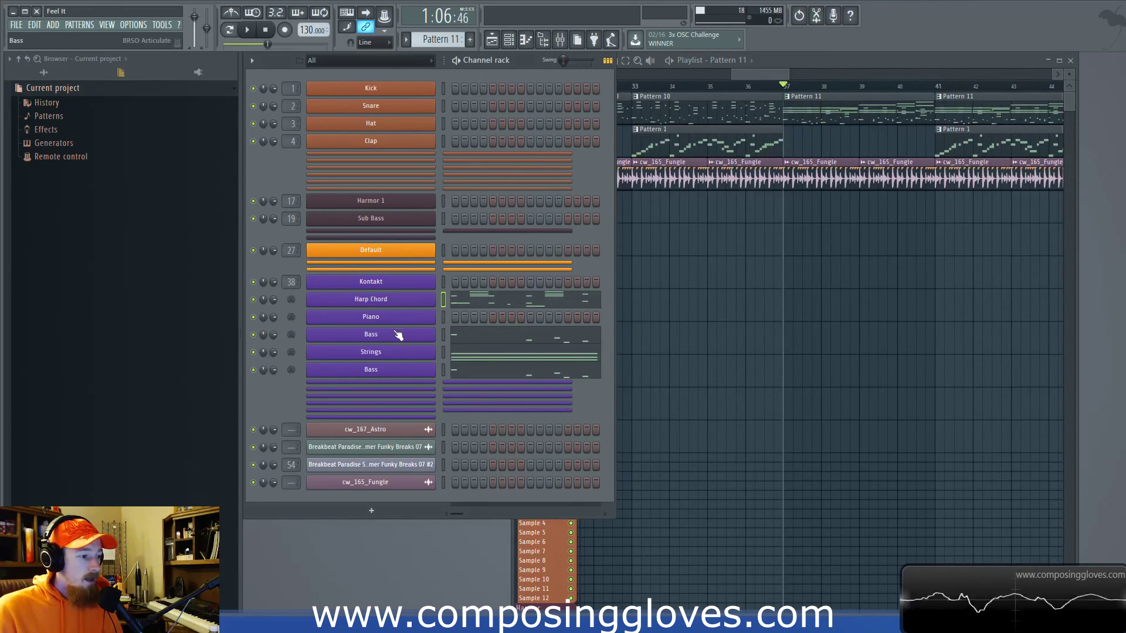
Open the Harp Chord channel's Kontakt instrument beside the channel rack, and view and close the first Bass channel's MIDI settings
{"action": "left_click", "coordinate": [386, 296]}
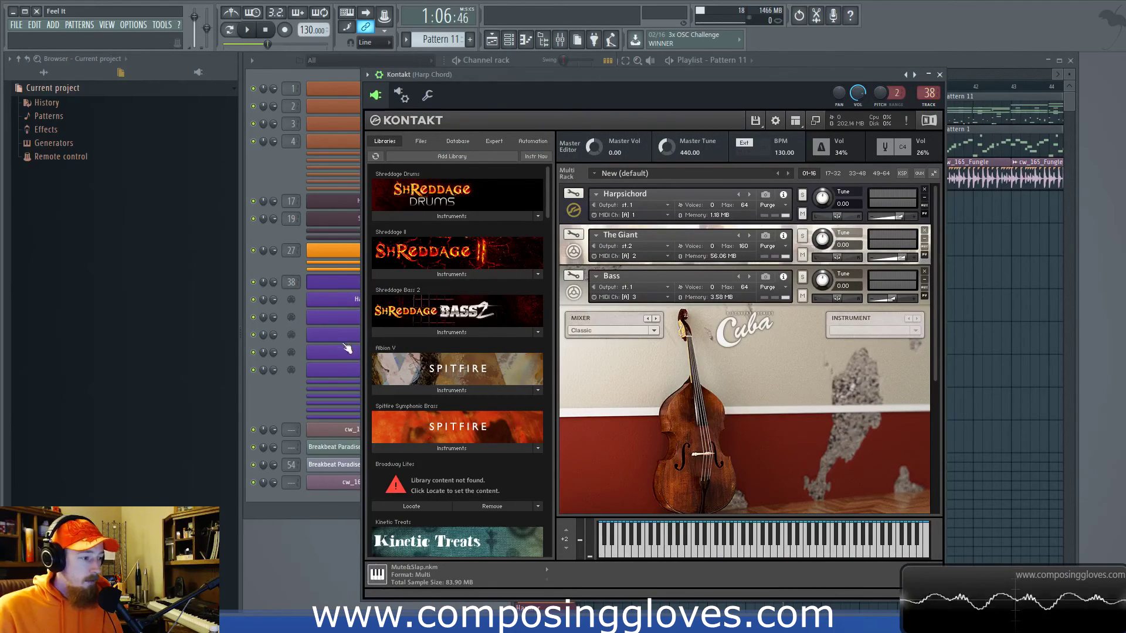
{"action": "left_click_drag", "start_coordinate": [541, 81], "coordinate": [634, 66]}
{"action": "left_click", "coordinate": [397, 339]}
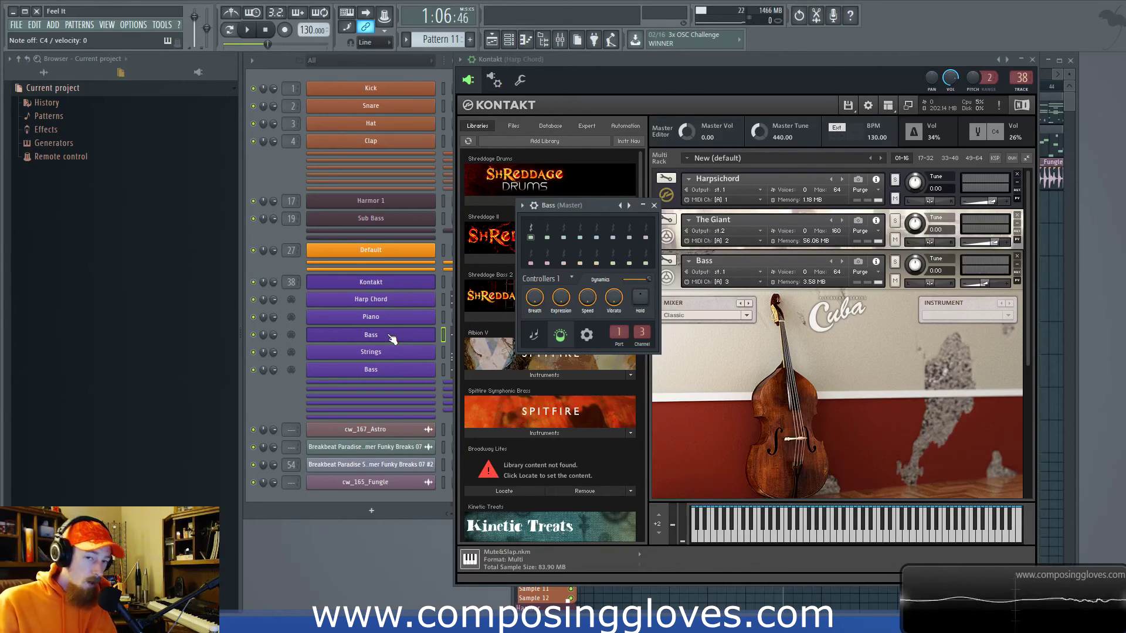
{"action": "left_click", "coordinate": [654, 206]}
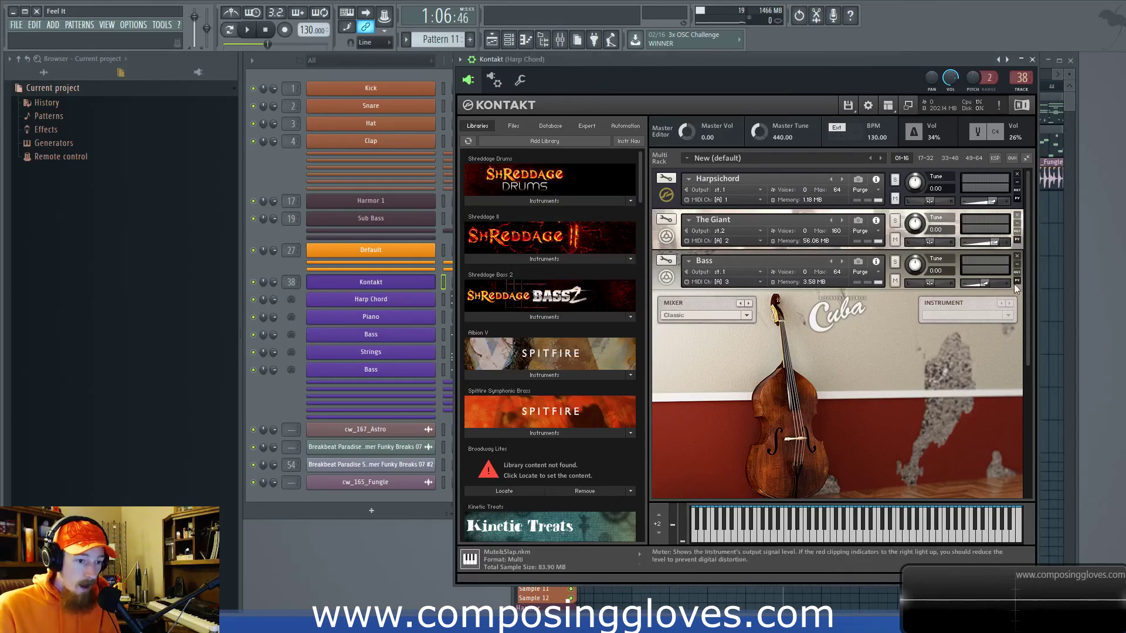
Show the Double Bass Solo instrument's controls in Kontakt, and view and close the second Bass channel's settings on channel 5
{"action": "left_click_drag", "start_coordinate": [1029, 346], "coordinate": [1034, 485]}
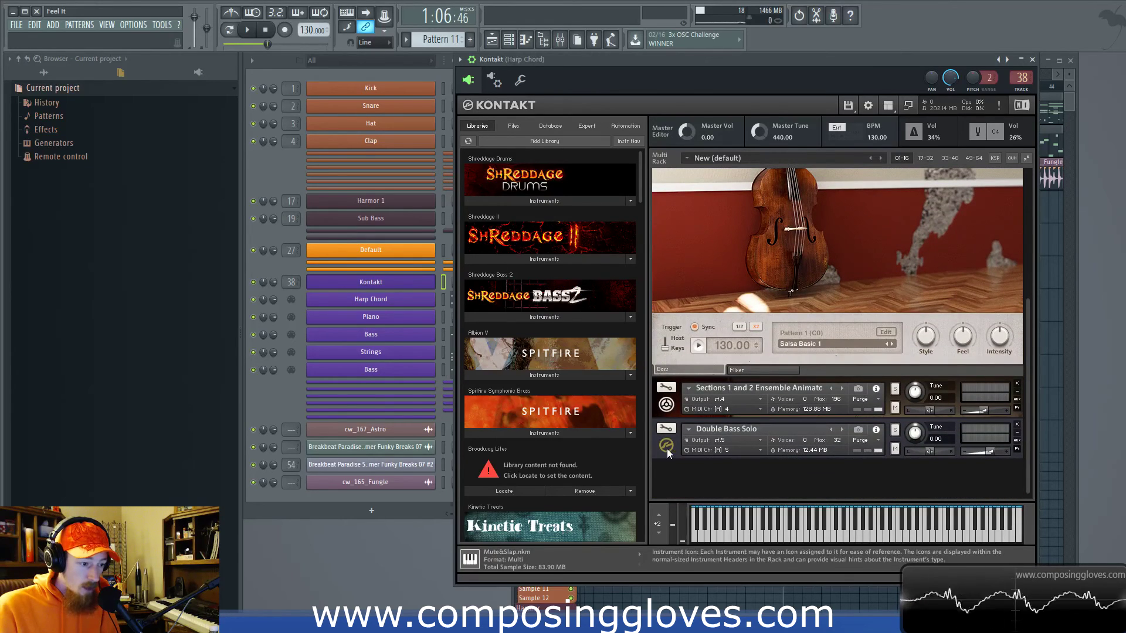
{"action": "left_click_drag", "start_coordinate": [1032, 386], "coordinate": [1025, 467]}
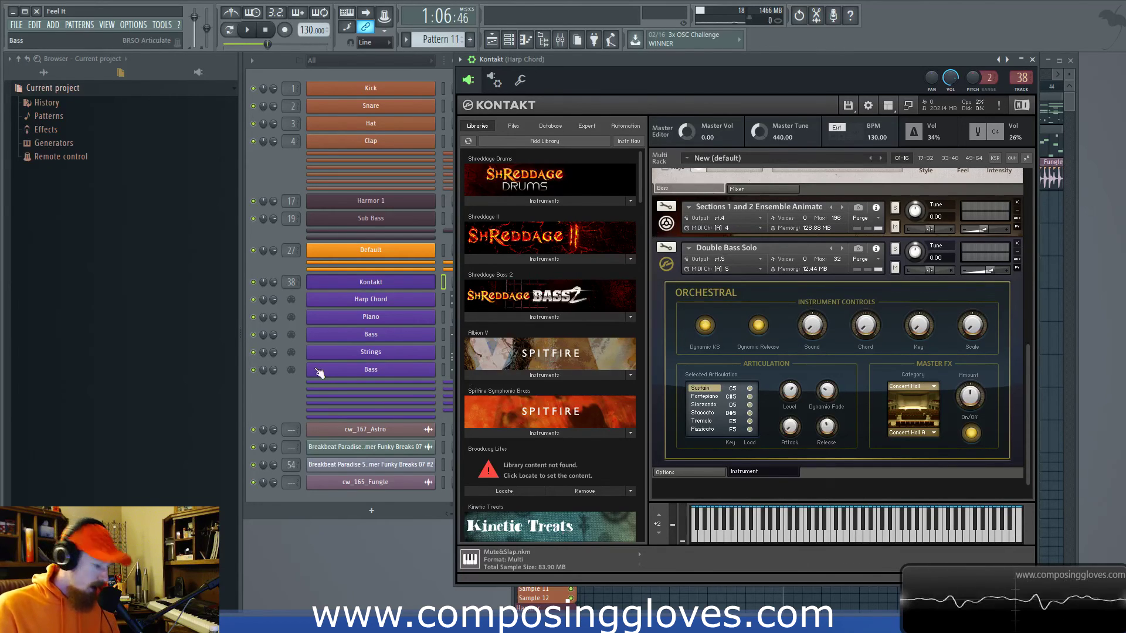
{"action": "left_click", "coordinate": [404, 372]}
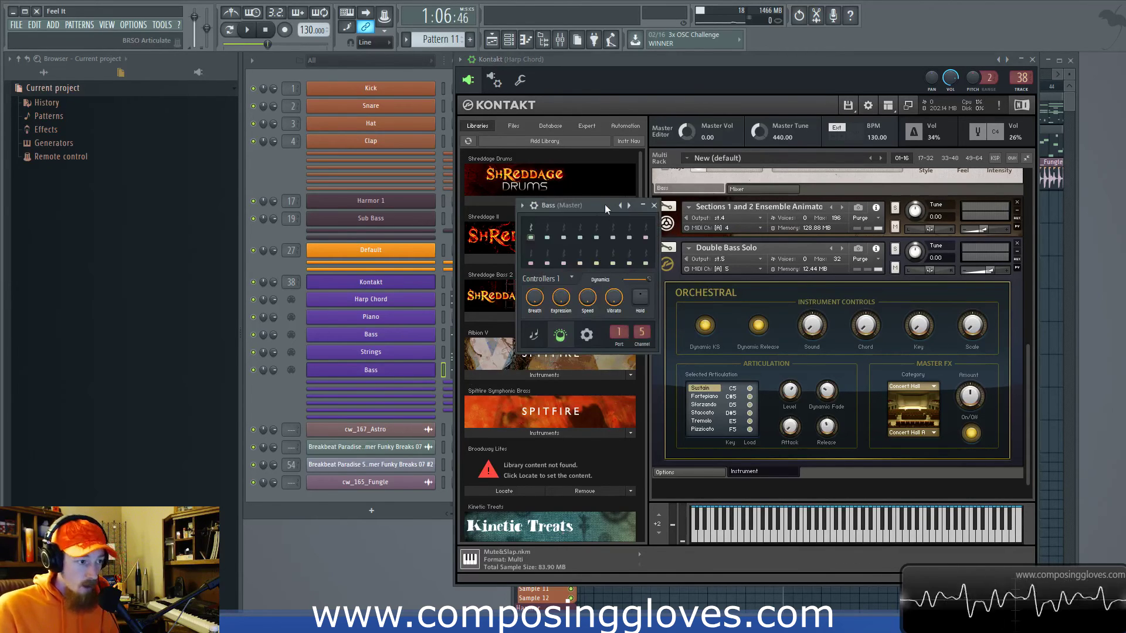
{"action": "left_click_drag", "start_coordinate": [601, 206], "coordinate": [621, 214]}
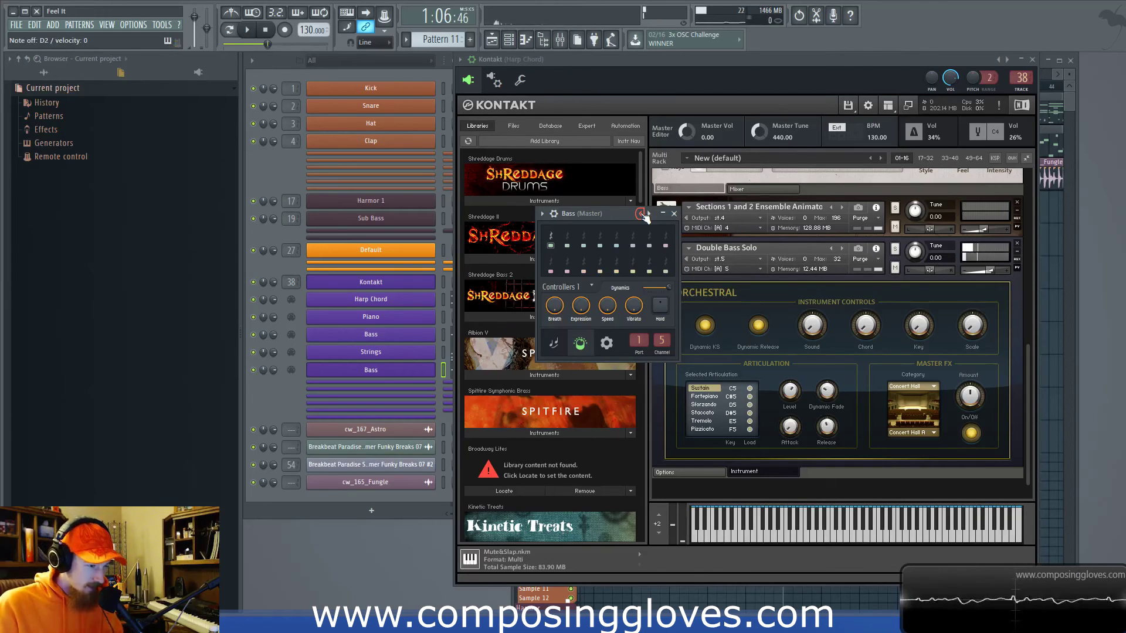
{"action": "left_click", "coordinate": [673, 214]}
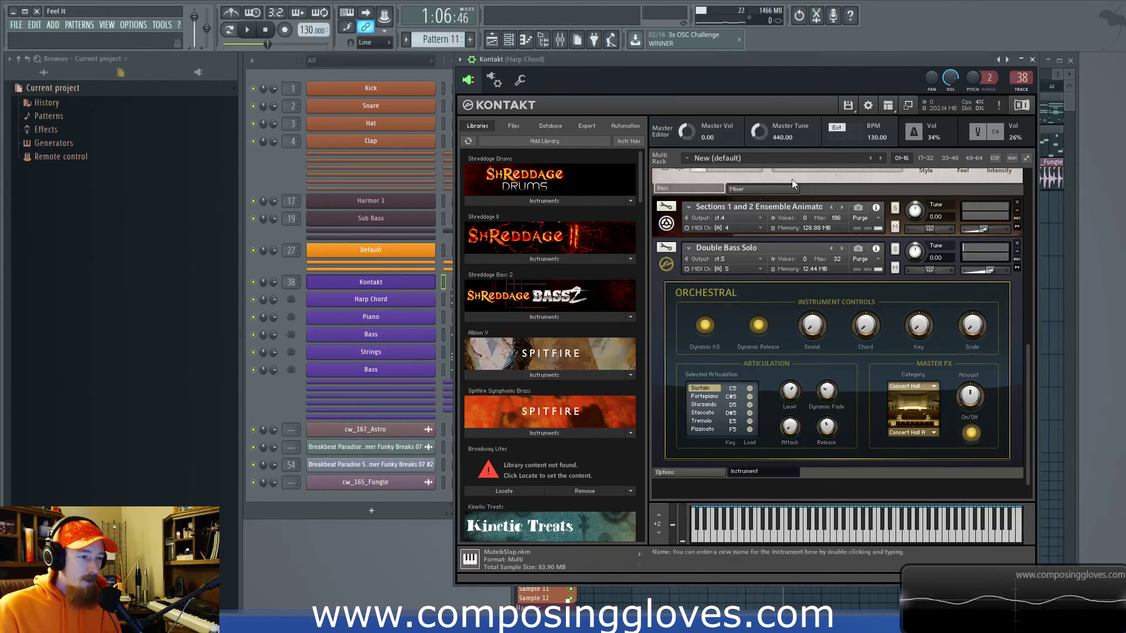
Solo the first Bass channel, enable the second Bass channel with it, and play both together from bar 37
{"action": "left_click", "coordinate": [320, 327]}
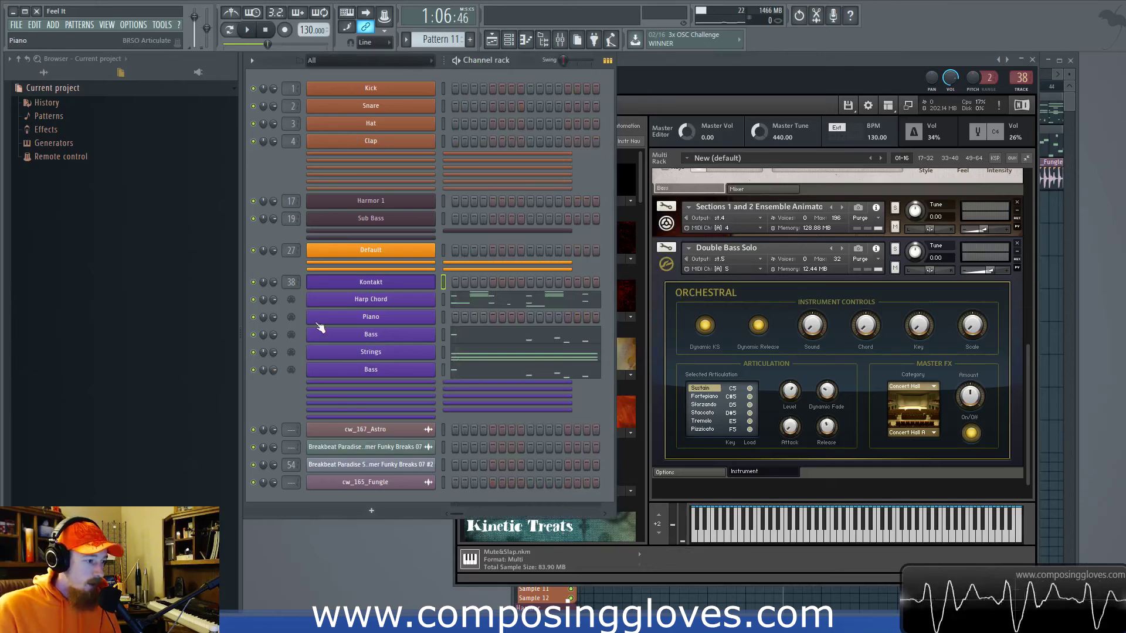
{"action": "right_click", "coordinate": [254, 334]}
{"action": "left_click", "coordinate": [284, 340]}
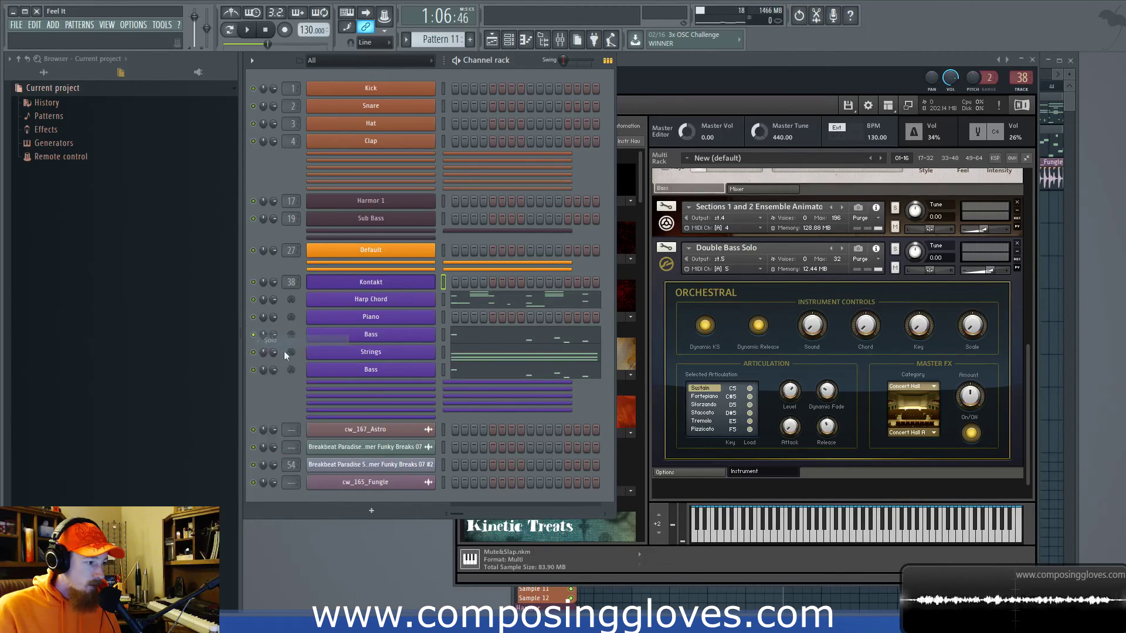
{"action": "left_click", "coordinate": [254, 369]}
{"action": "key", "text": "space"}
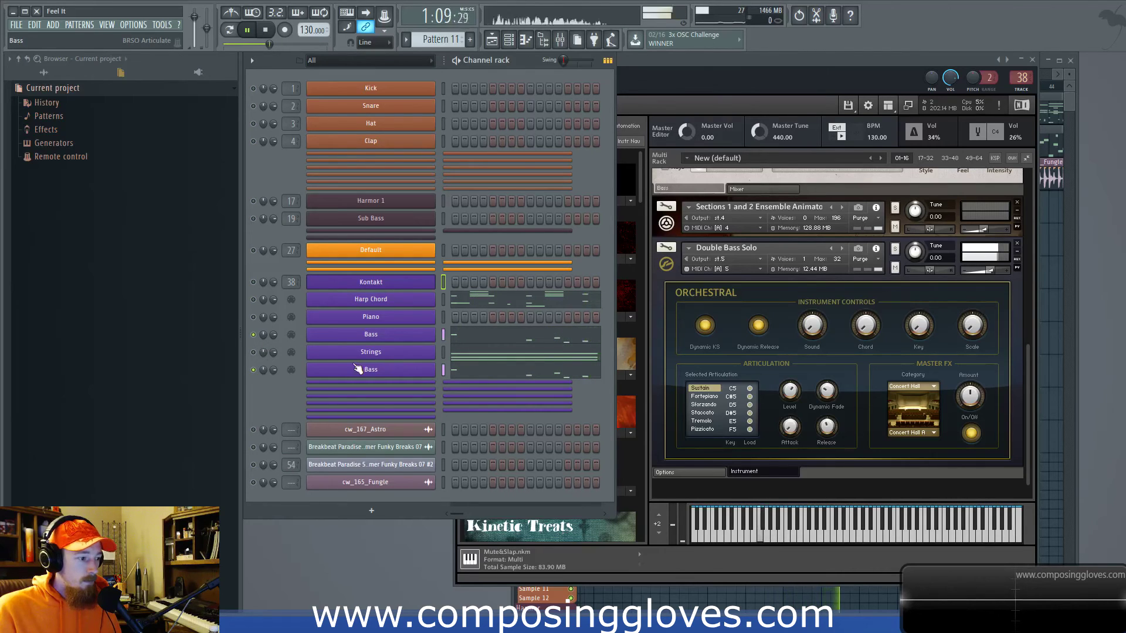
{"action": "key", "text": "space"}
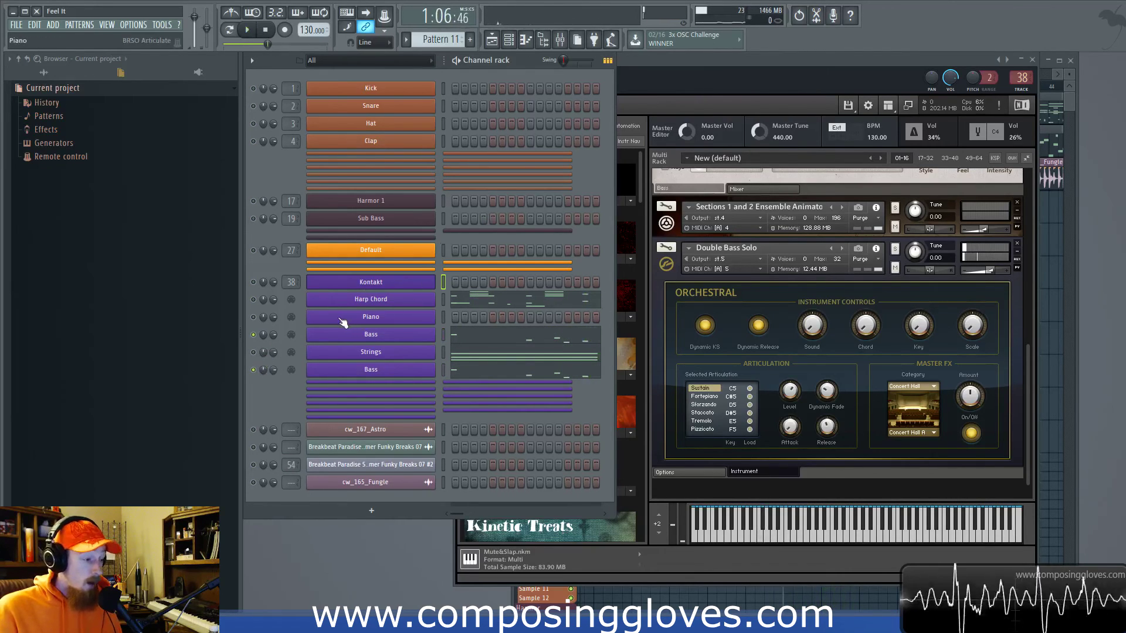
Release the Bass solo so every channel is enabled again, and close the Kontakt window
{"action": "right_click", "coordinate": [255, 370]}
{"action": "left_click", "coordinate": [265, 377]}
{"action": "right_click", "coordinate": [254, 370]}
{"action": "left_click", "coordinate": [271, 377]}
{"action": "left_click", "coordinate": [1049, 60]}
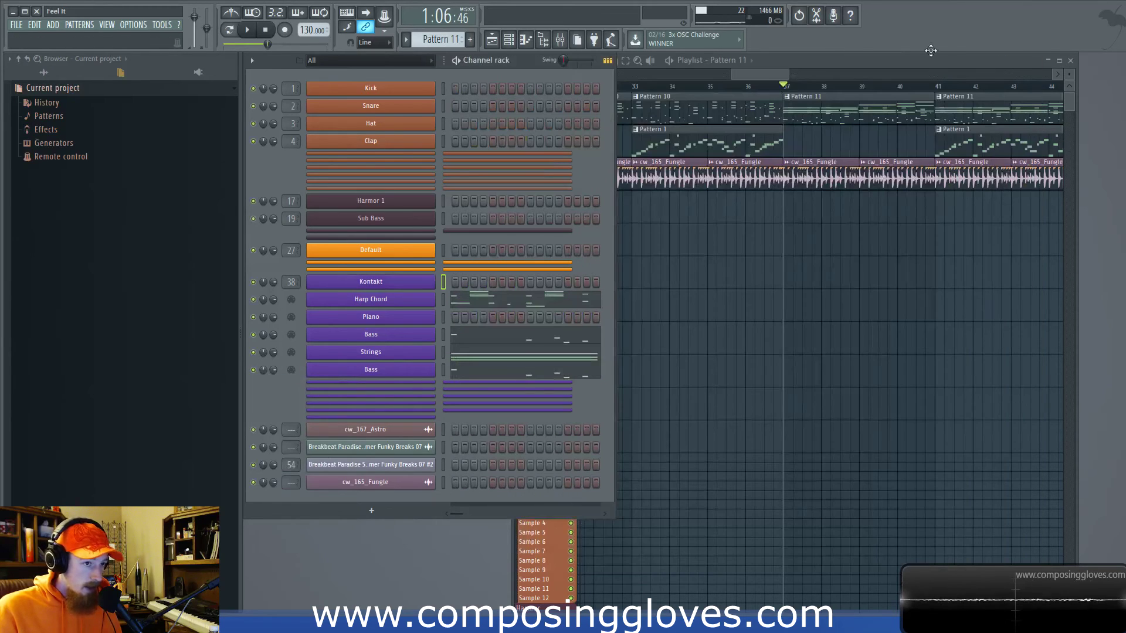
Return to the playlist, review the Pattern 11 section from bar 37, and set the playback position to bar 33
{"action": "left_click", "coordinate": [881, 74]}
{"action": "scroll", "coordinate": [798, 154], "scroll_direction": "up", "scroll_amount": 3}
{"action": "left_click_drag", "start_coordinate": [835, 144], "coordinate": [789, 145]}
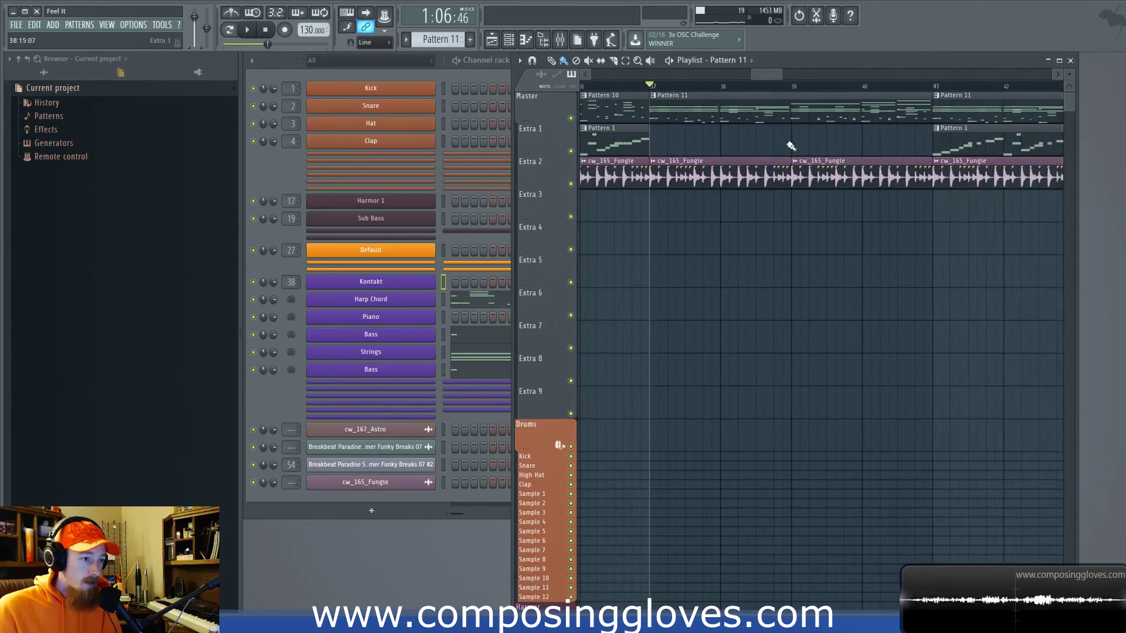
{"action": "scroll", "coordinate": [804, 145], "scroll_direction": "down", "scroll_amount": 3}
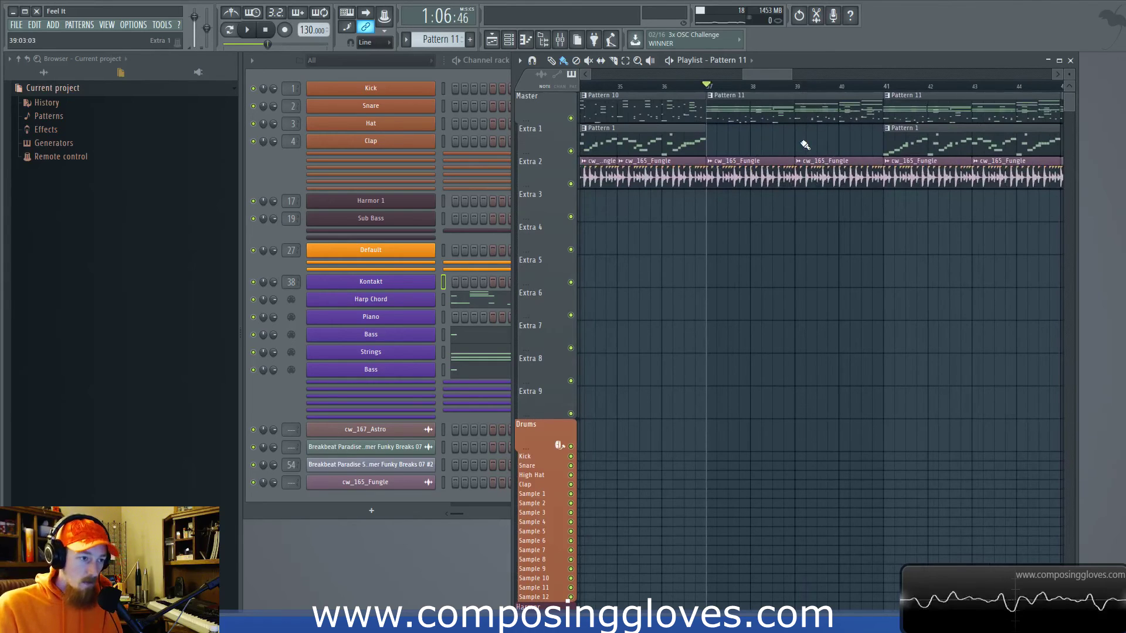
{"action": "left_click_drag", "start_coordinate": [823, 140], "coordinate": [748, 157]}
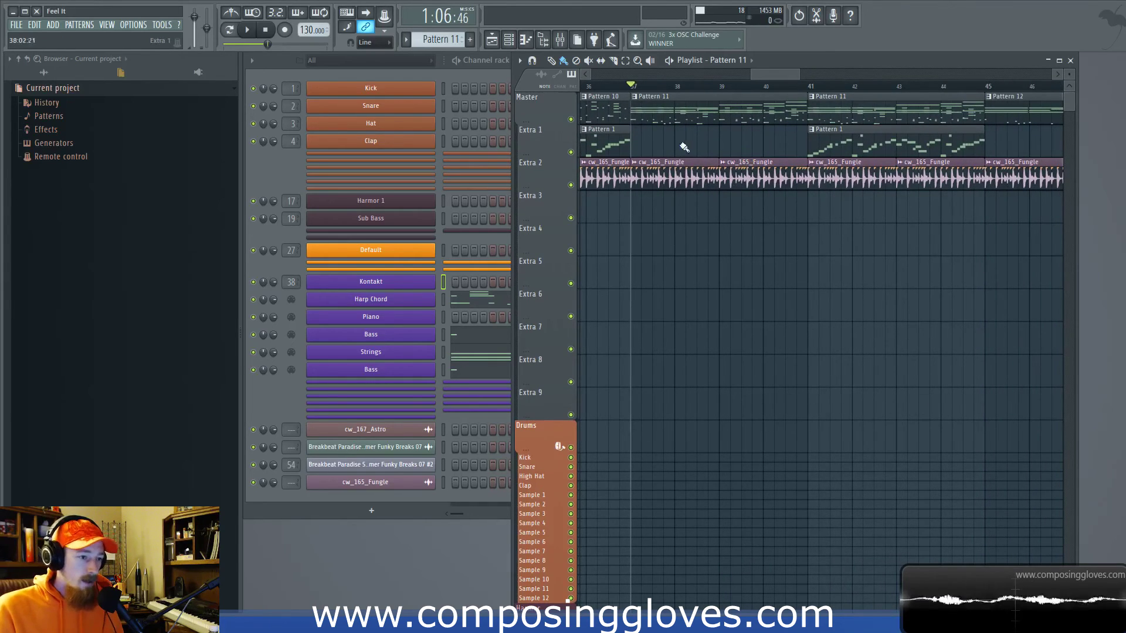
{"action": "scroll", "coordinate": [697, 105], "scroll_direction": "down", "scroll_amount": 4}
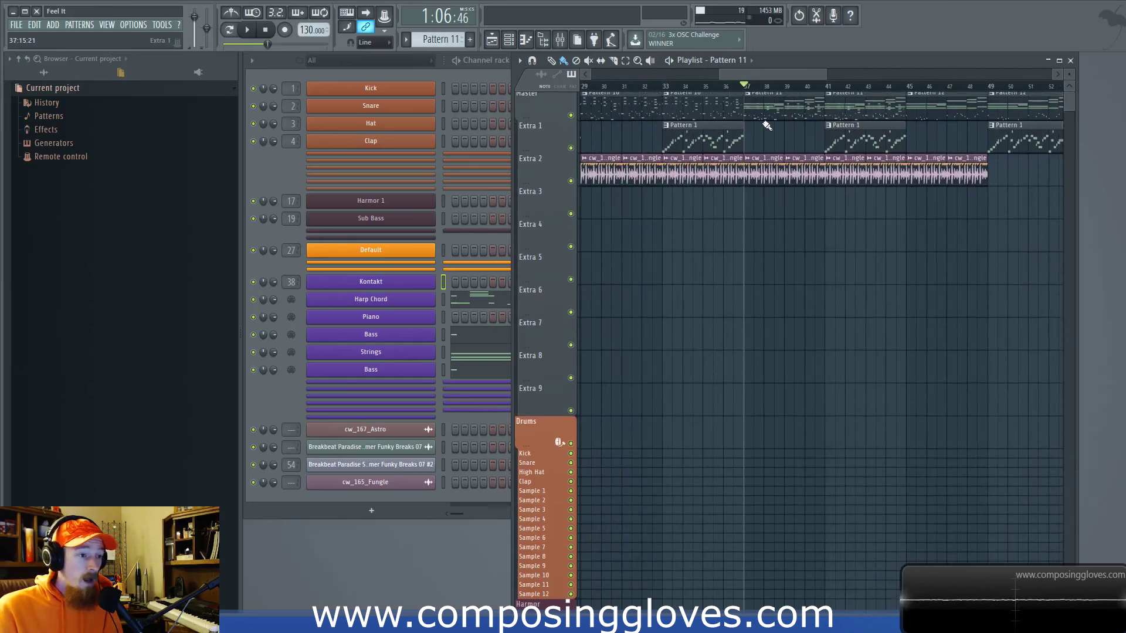
{"action": "left_click", "coordinate": [736, 87]}
{"action": "scroll", "coordinate": [806, 148], "scroll_direction": "up", "scroll_amount": 3}
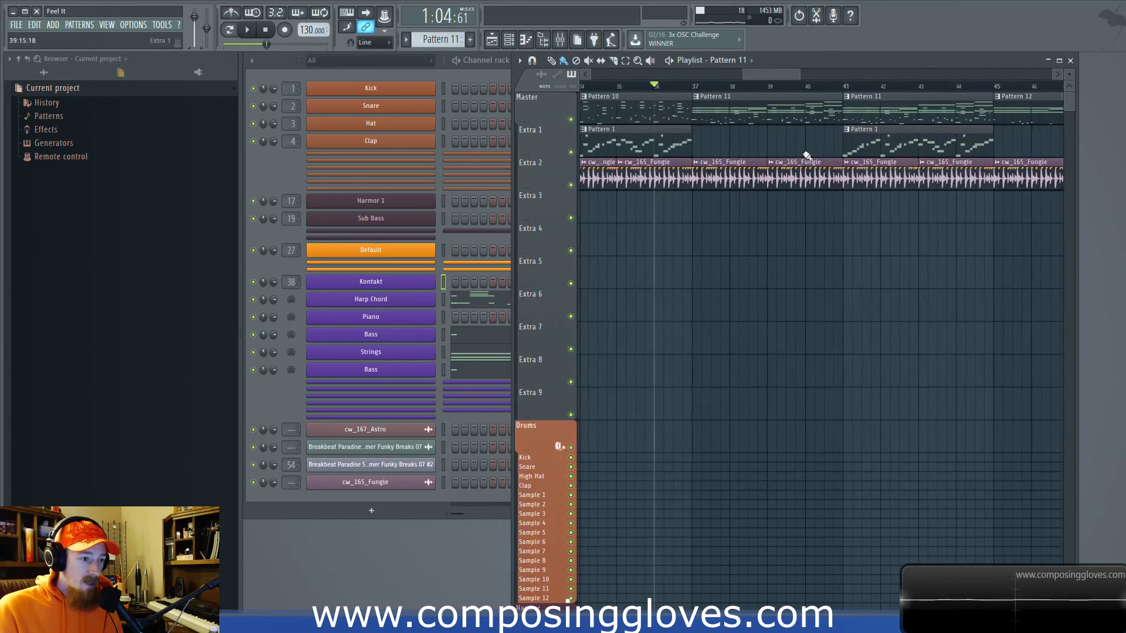
{"action": "left_click_drag", "start_coordinate": [803, 146], "coordinate": [905, 146]}
{"action": "left_click", "coordinate": [645, 88]}
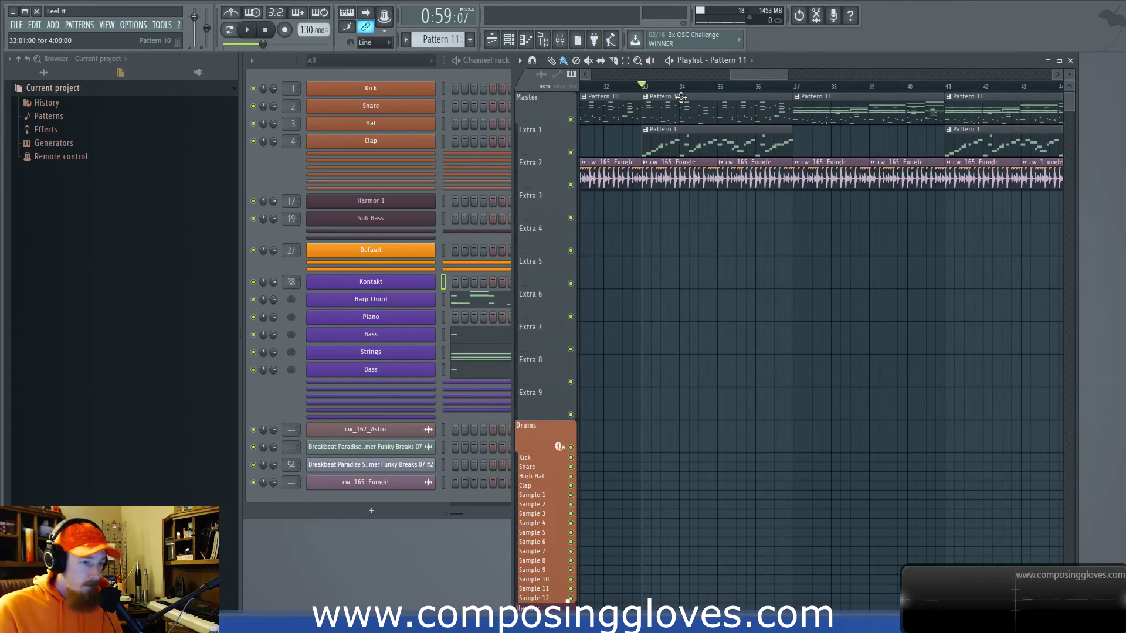
Highlight the Pattern 1 melody clips at bars 33 and 41 and examine the gap between them from bar 37
{"action": "left_click_drag", "start_coordinate": [815, 177], "coordinate": [903, 177]}
{"action": "left_click", "coordinate": [673, 149], "text": "ctrl"}
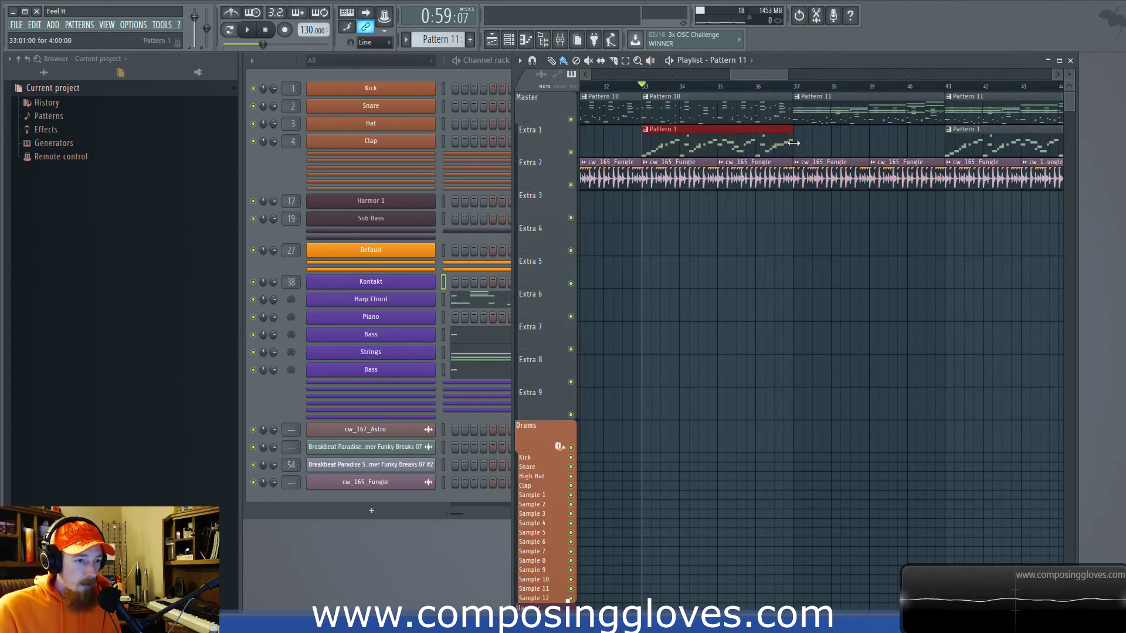
{"action": "left_click", "coordinate": [997, 145], "text": "ctrl"}
{"action": "left_click_drag", "start_coordinate": [1027, 148], "coordinate": [794, 159]}
{"action": "scroll", "coordinate": [705, 169], "scroll_direction": "down", "scroll_amount": 3}
{"action": "scroll", "coordinate": [854, 181], "scroll_direction": "up", "scroll_amount": 5}
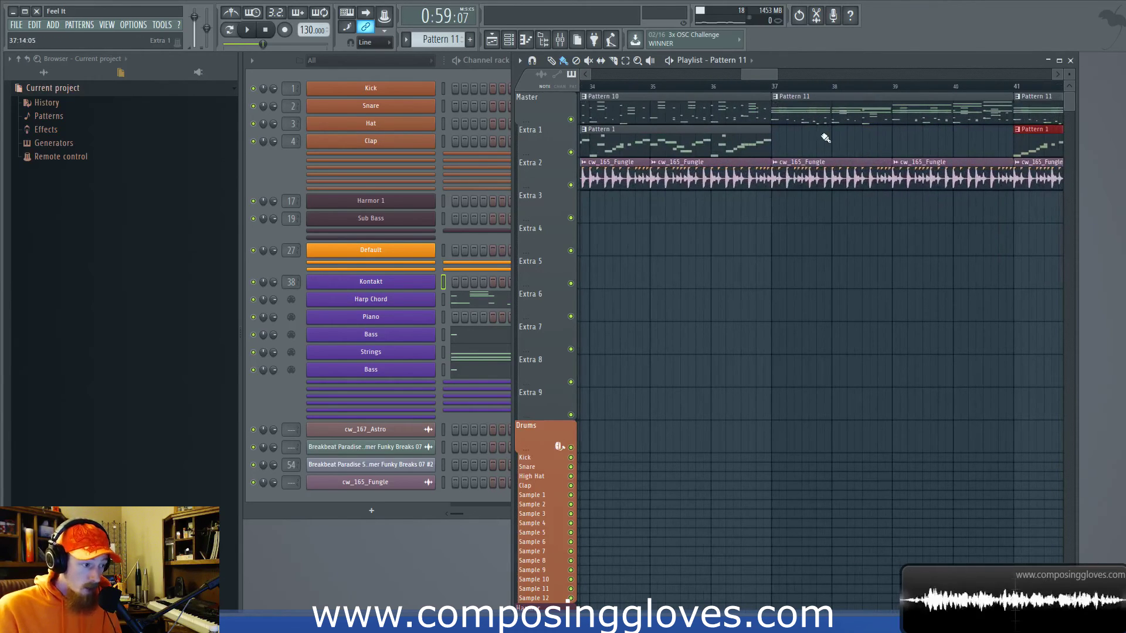
Open the Kontakt window, collapse the Bass instrument, and expand Sections 1 and 2 Ensemble Animator to show its Animator controls
{"action": "left_click", "coordinate": [396, 355]}
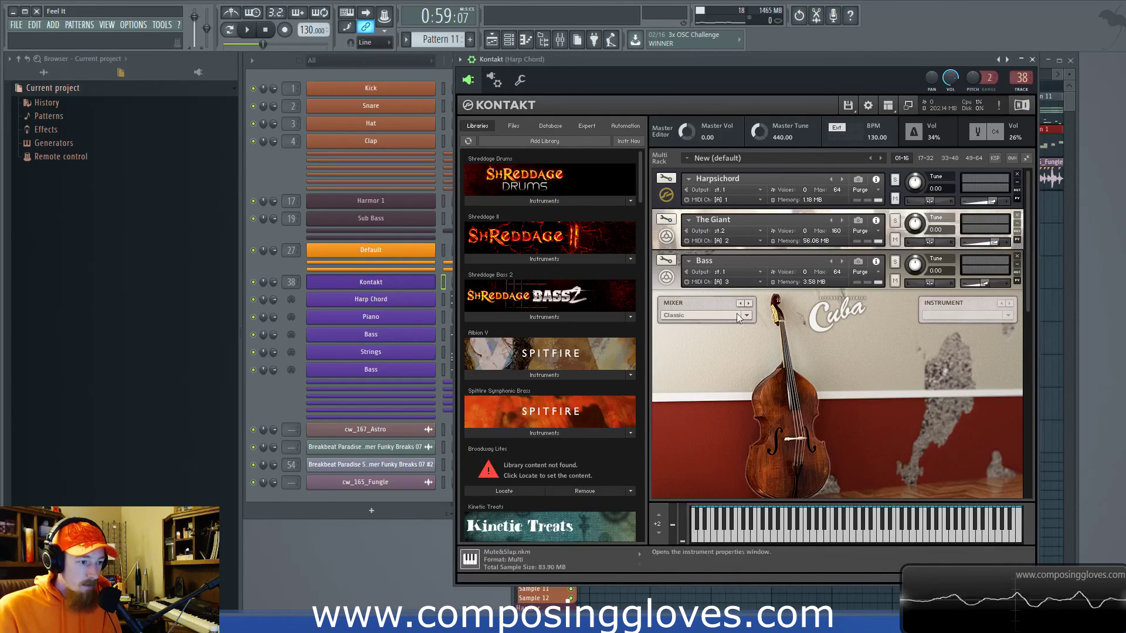
{"action": "left_click", "coordinate": [666, 277]}
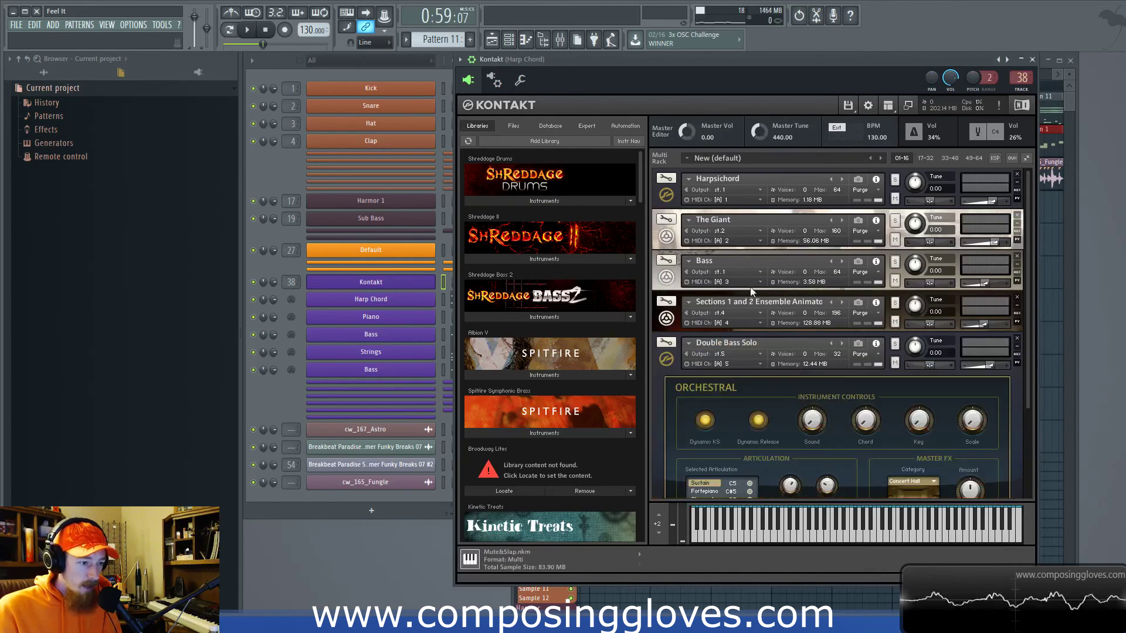
{"action": "left_click", "coordinate": [666, 318]}
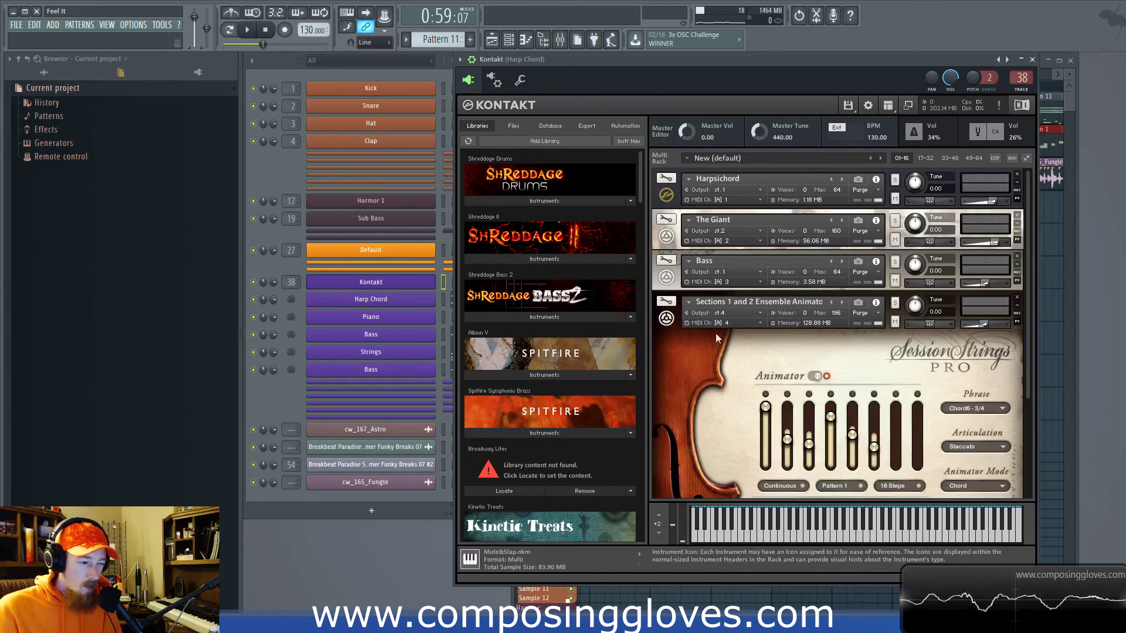
{"action": "scroll", "coordinate": [1029, 385], "scroll_direction": "down", "scroll_amount": 3}
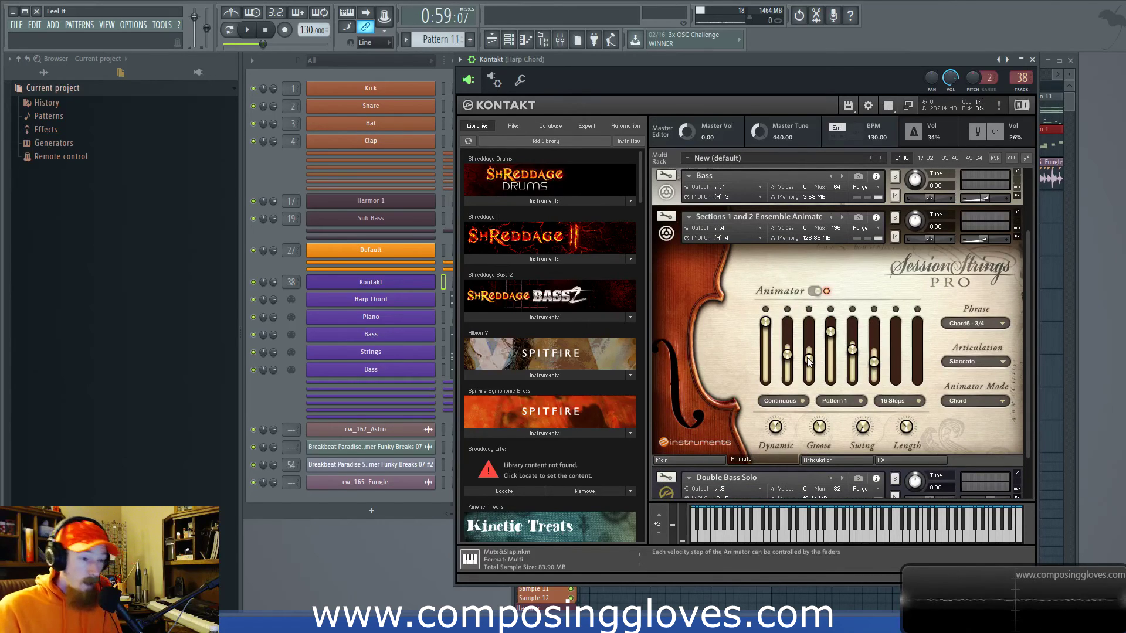
View the Strings channel's settings on channel 4, audition the animated strings, and close both the channel and Kontakt windows
{"action": "left_click", "coordinate": [397, 352]}
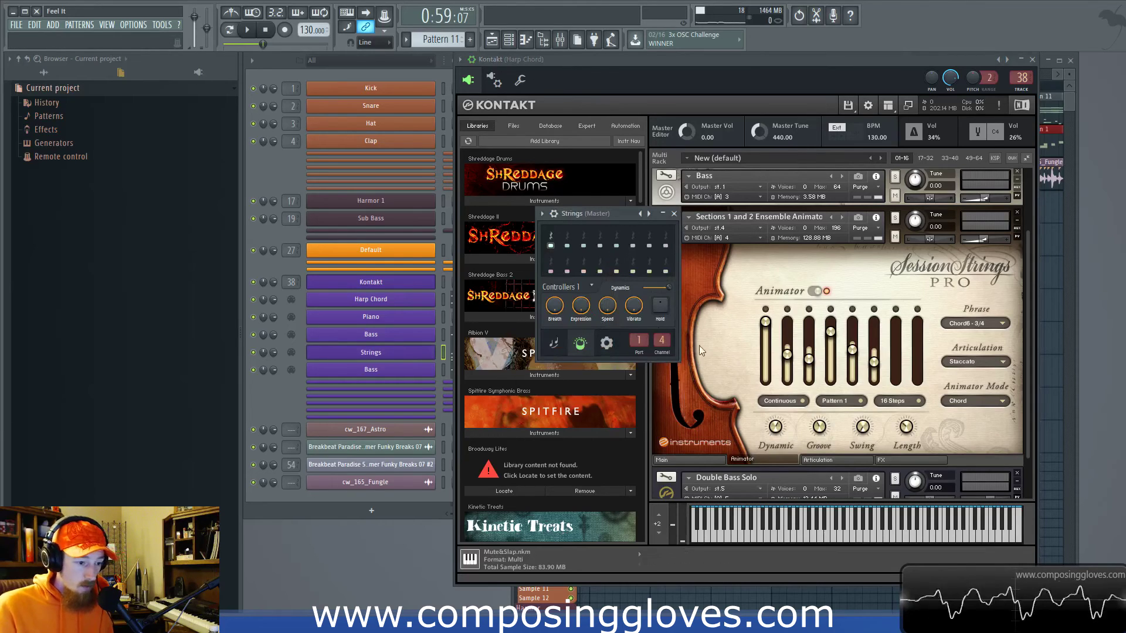
{"action": "left_click_drag", "start_coordinate": [628, 213], "coordinate": [638, 214]}
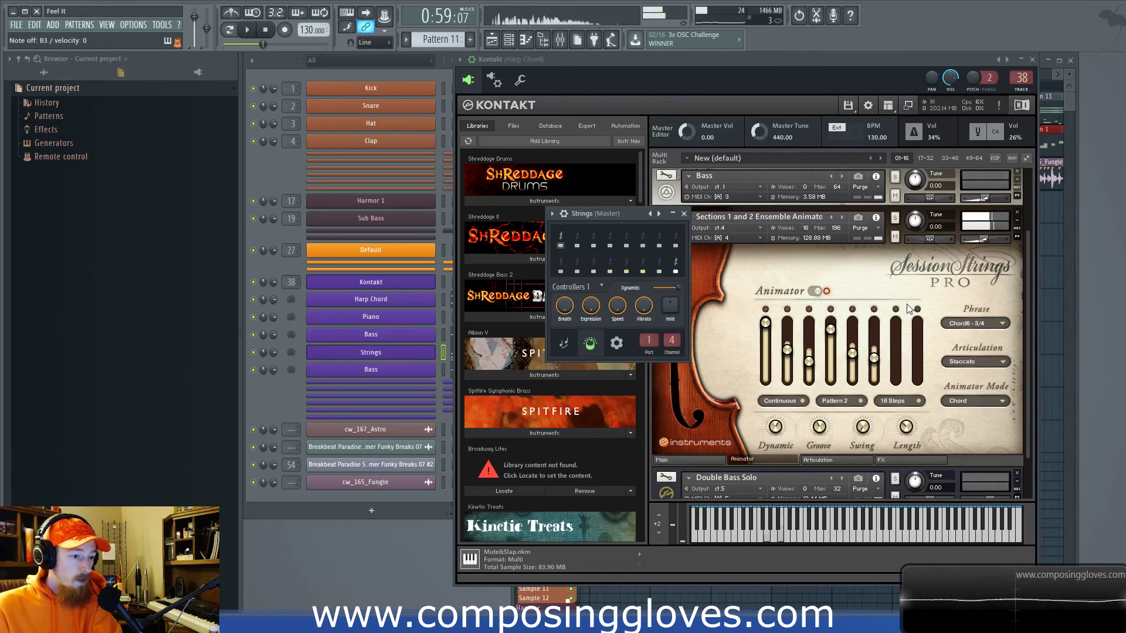
{"action": "left_click", "coordinate": [684, 214]}
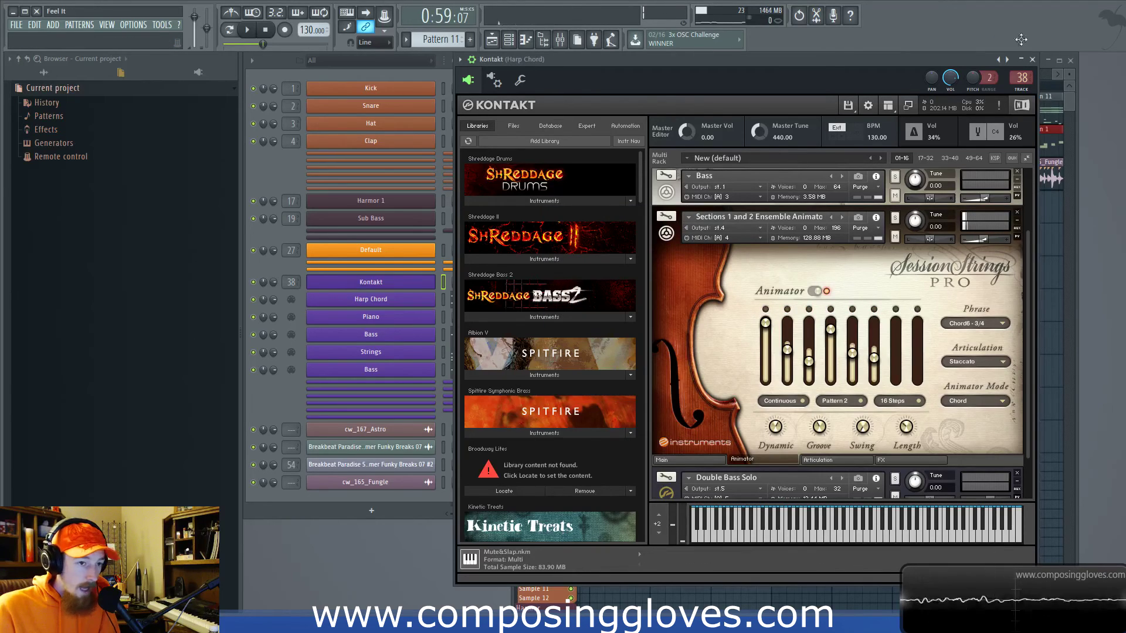
{"action": "left_click", "coordinate": [1048, 59]}
{"action": "left_click", "coordinate": [898, 62]}
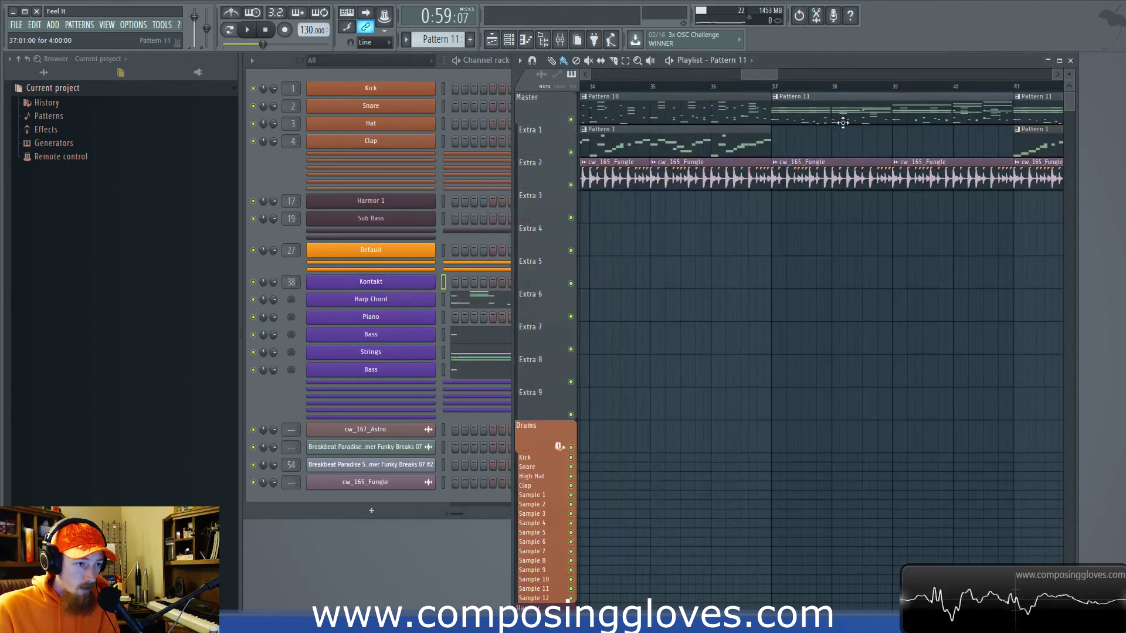
Open the Strings channel's piano roll in Pattern 11 and audition the C5 key
{"action": "left_click", "coordinate": [469, 356]}
{"action": "scroll", "coordinate": [472, 358], "scroll_direction": "up", "scroll_amount": 3}
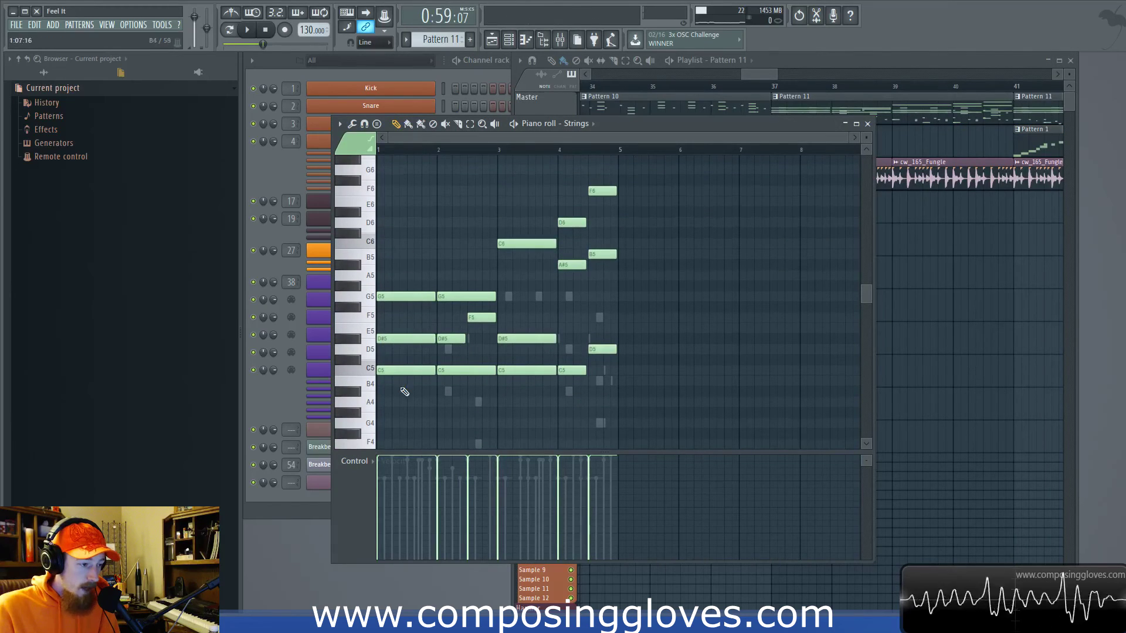
{"action": "left_click", "coordinate": [370, 370]}
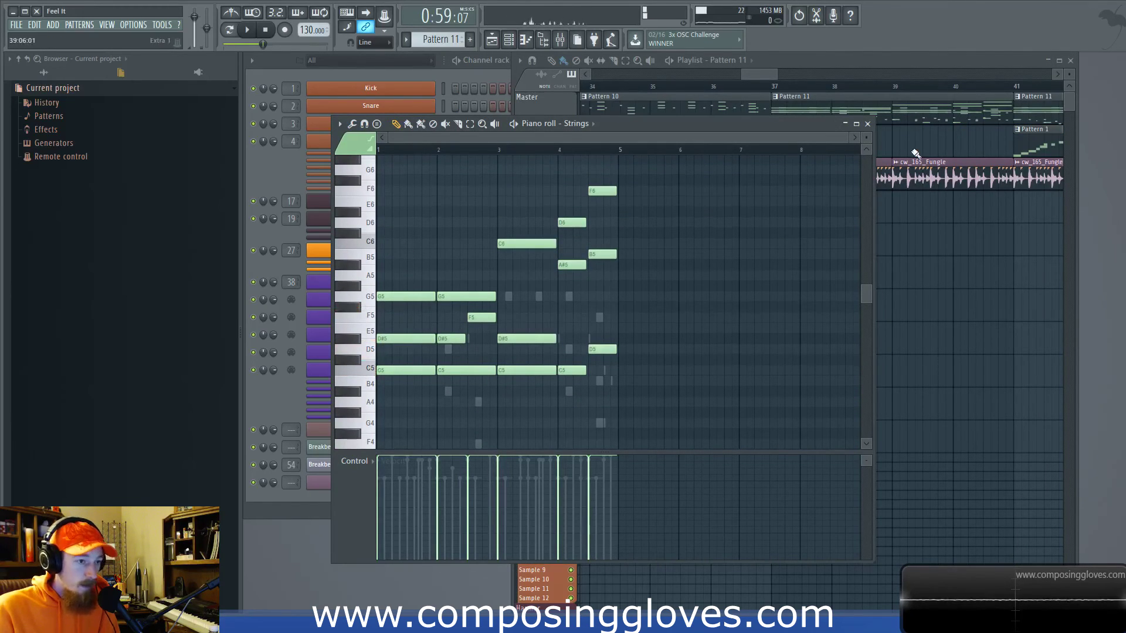
Return to the playlist, play the arrangement from bar 33 through the Pattern 11 section into Pattern 12, and stop
{"action": "left_click", "coordinate": [772, 87]}
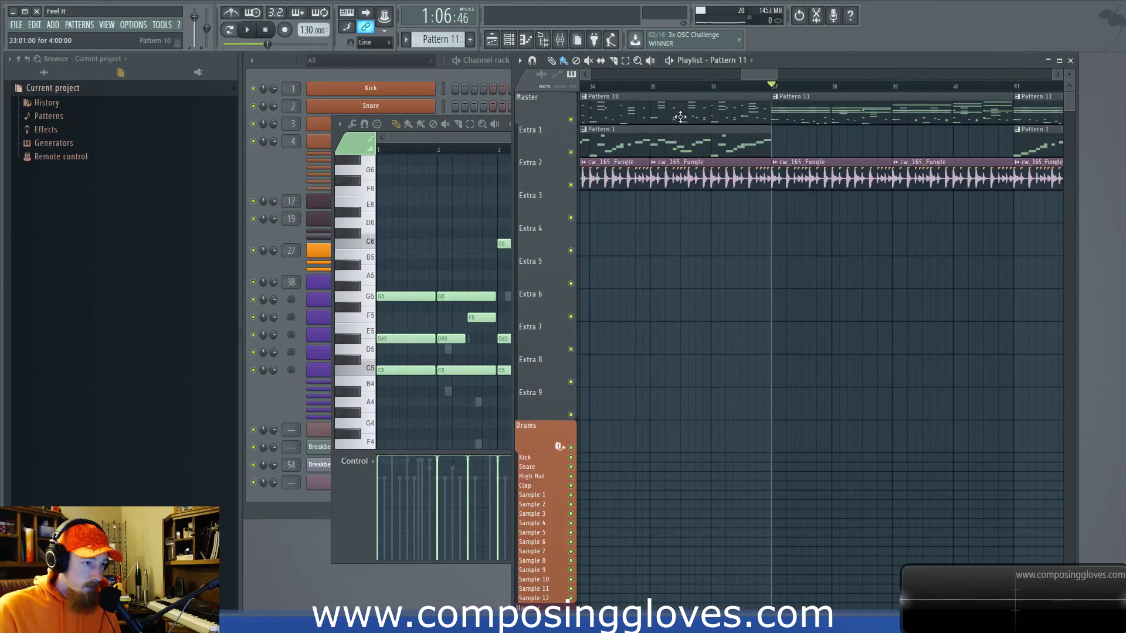
{"action": "left_click_drag", "start_coordinate": [677, 115], "coordinate": [818, 112]}
{"action": "left_click", "coordinate": [673, 87]}
{"action": "key", "text": "space"}
{"action": "scroll", "coordinate": [689, 99], "scroll_direction": "down", "scroll_amount": 3}
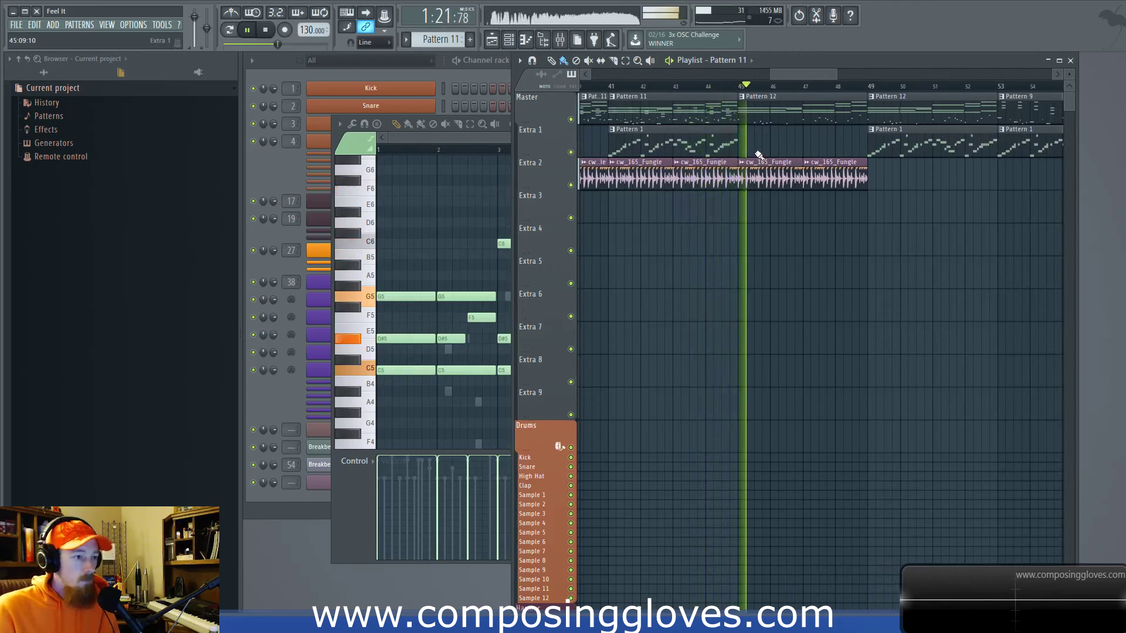
{"action": "key", "text": "space"}
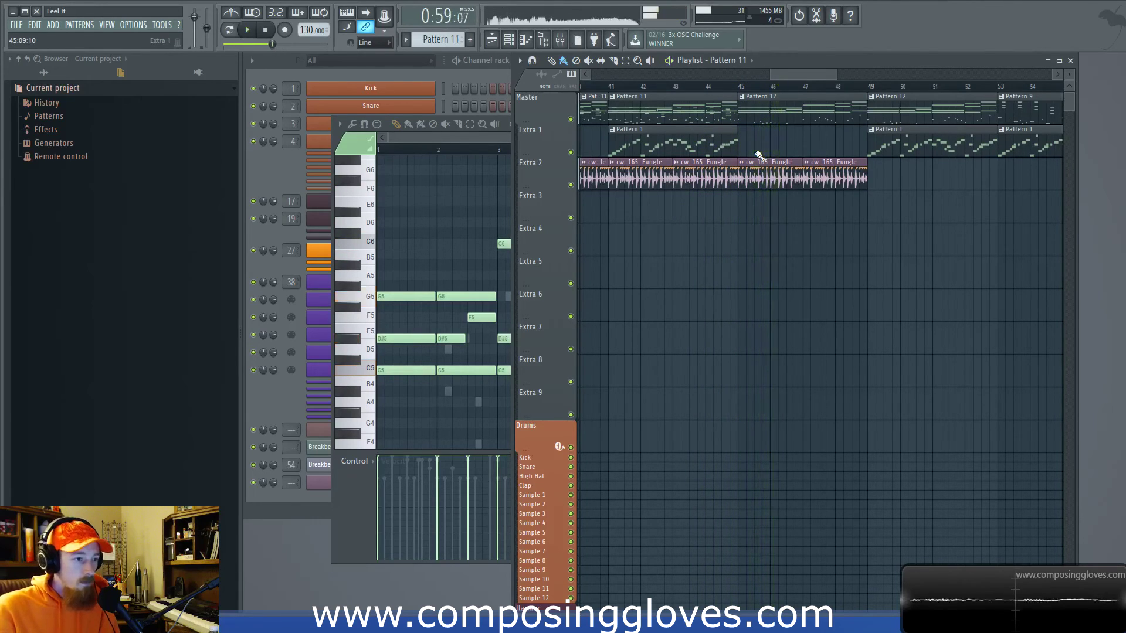
Highlight both Pattern 11 clips at bars 37 and 41, and review and close the Strings piano roll
{"action": "scroll", "coordinate": [870, 168], "scroll_direction": "down", "scroll_amount": 2}
{"action": "left_click", "coordinate": [794, 111]}
{"action": "left_click_drag", "start_coordinate": [674, 100], "coordinate": [780, 112]}
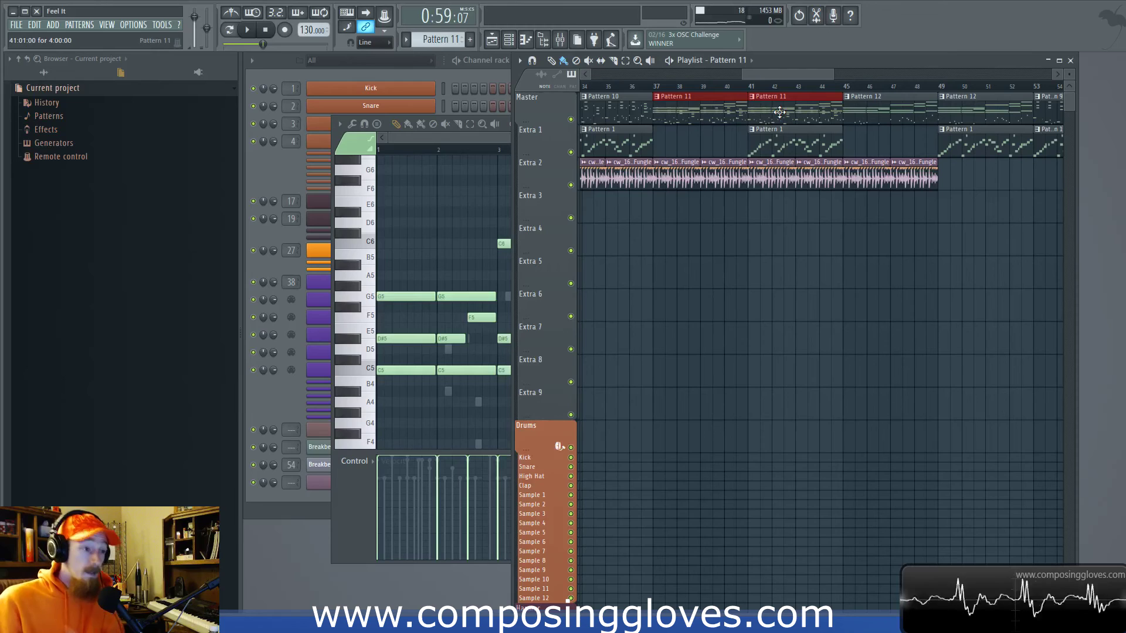
{"action": "left_click", "coordinate": [473, 138]}
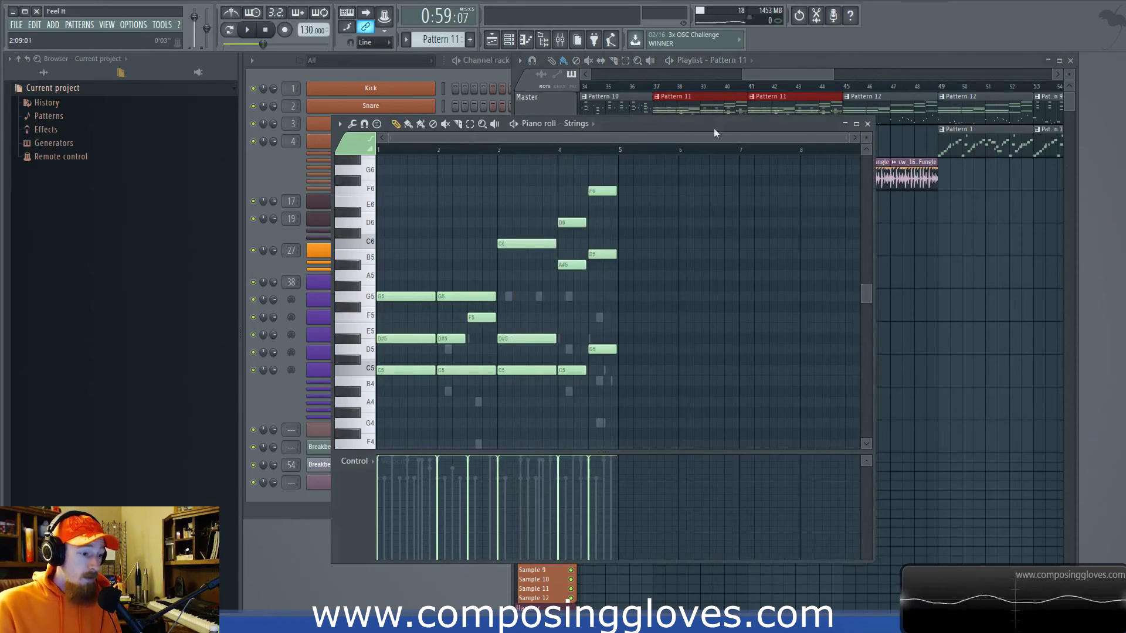
{"action": "left_click", "coordinate": [867, 124]}
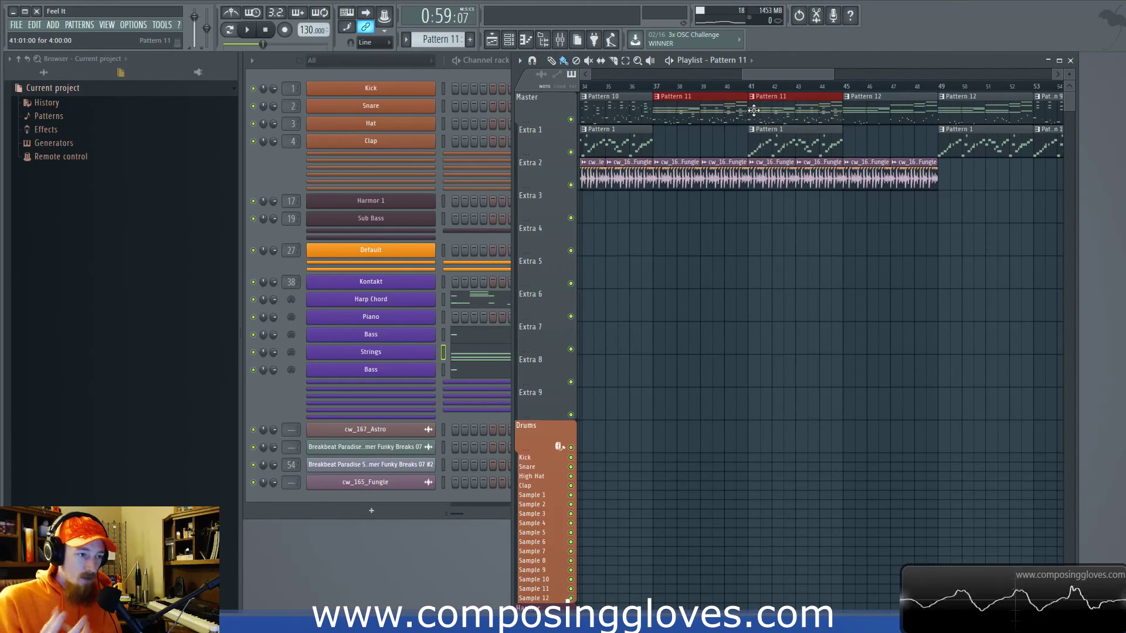
Highlight the Pattern 12 clip at bar 45 and compare it with the preceding Pattern 11 clips
{"action": "left_click_drag", "start_coordinate": [816, 120], "coordinate": [704, 123]}
{"action": "scroll", "coordinate": [777, 132], "scroll_direction": "up", "scroll_amount": 3}
{"action": "left_click", "coordinate": [704, 114]}
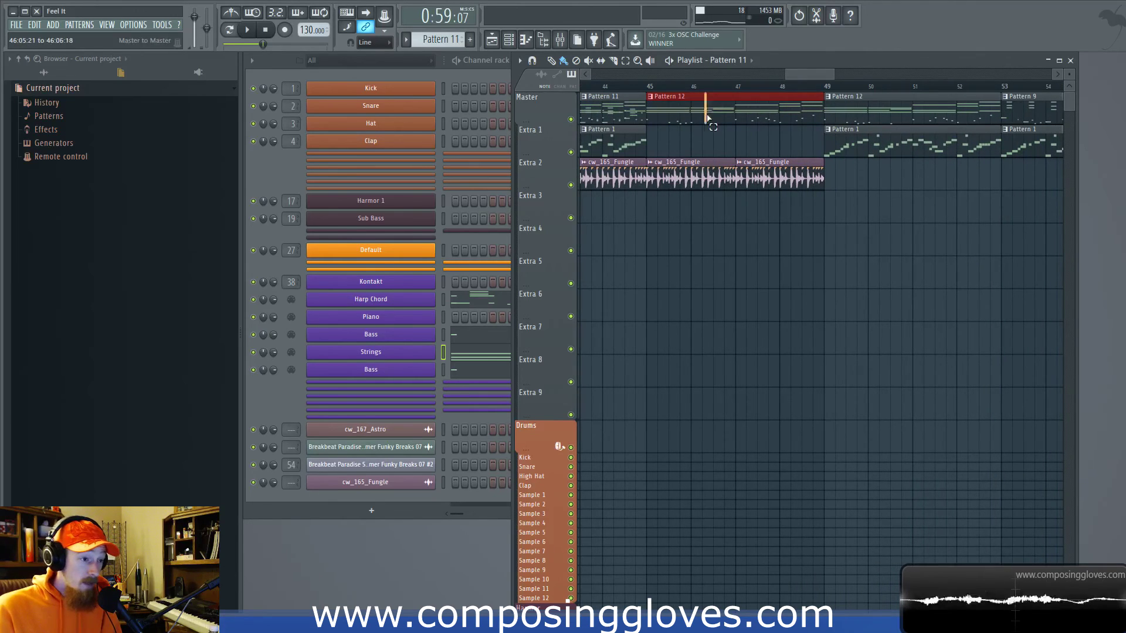
{"action": "left_click_drag", "start_coordinate": [634, 120], "coordinate": [788, 123]}
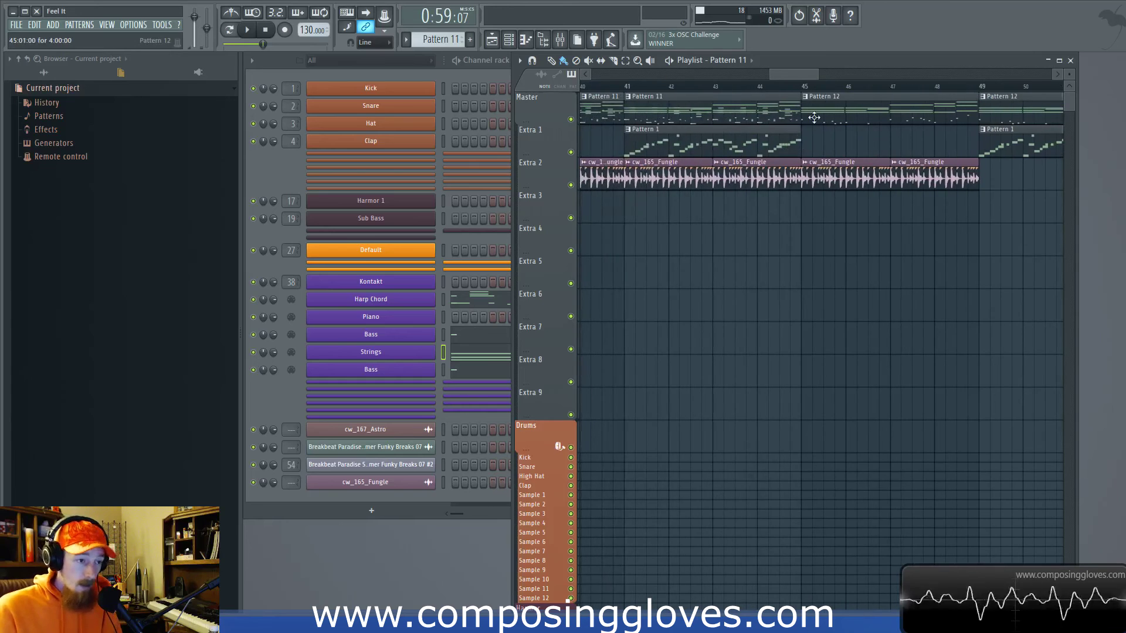
{"action": "scroll", "coordinate": [761, 148], "scroll_direction": "down", "scroll_amount": 4}
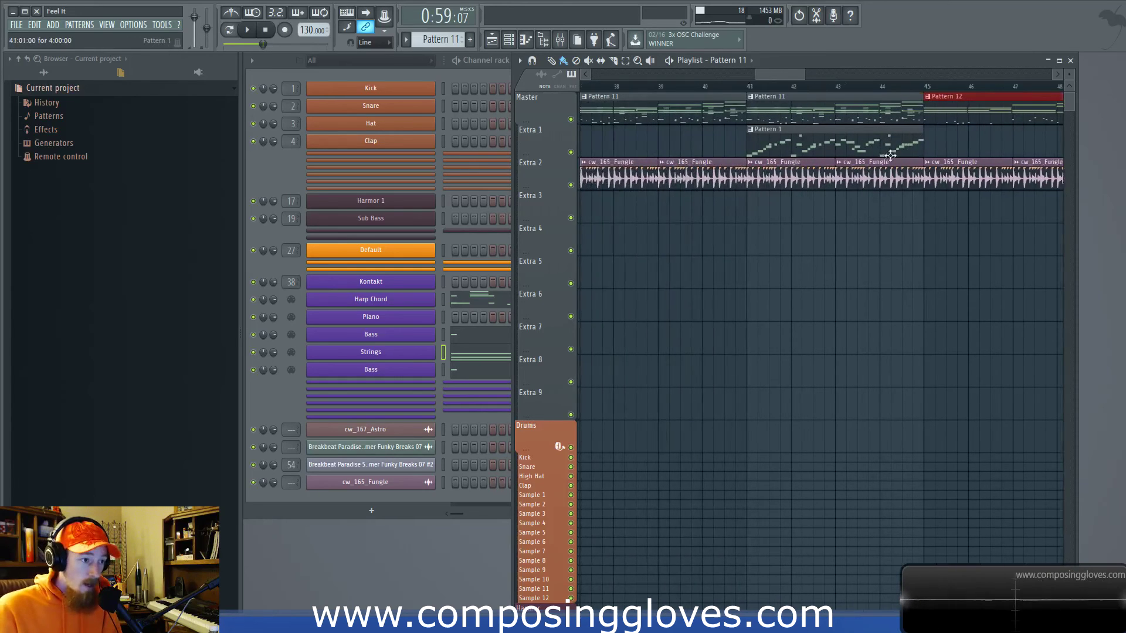
Highlight both Pattern 11 clips with the Pattern 1 clip at bar 41, and single out the second Pattern 11 clip
{"action": "left_click_drag", "start_coordinate": [715, 116], "coordinate": [809, 153]}
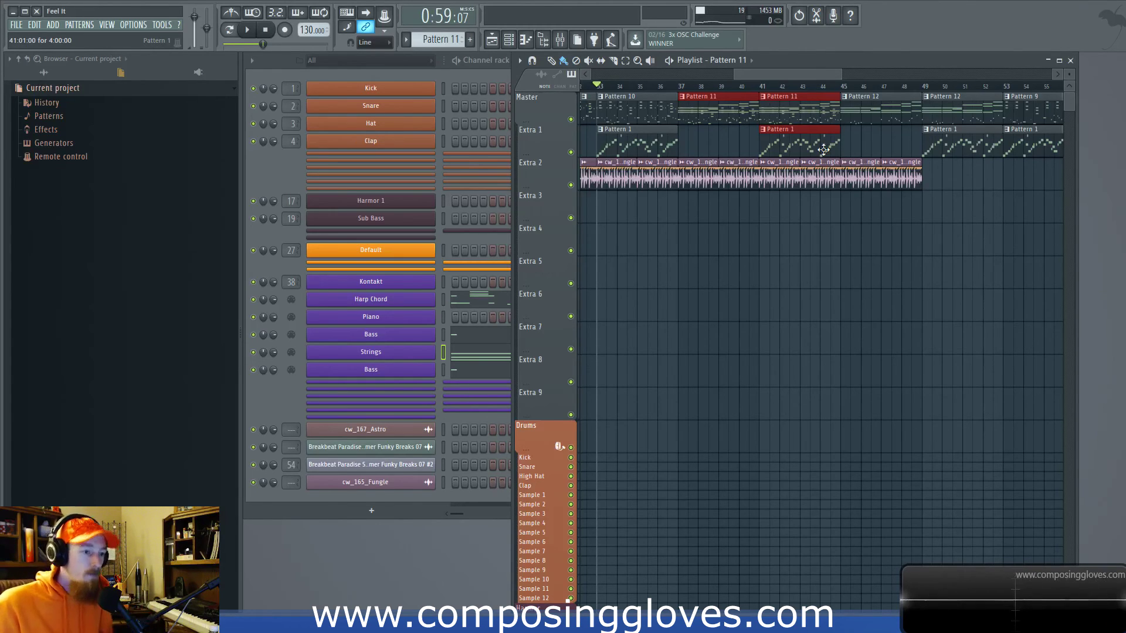
{"action": "left_click", "coordinate": [813, 110], "text": "ctrl"}
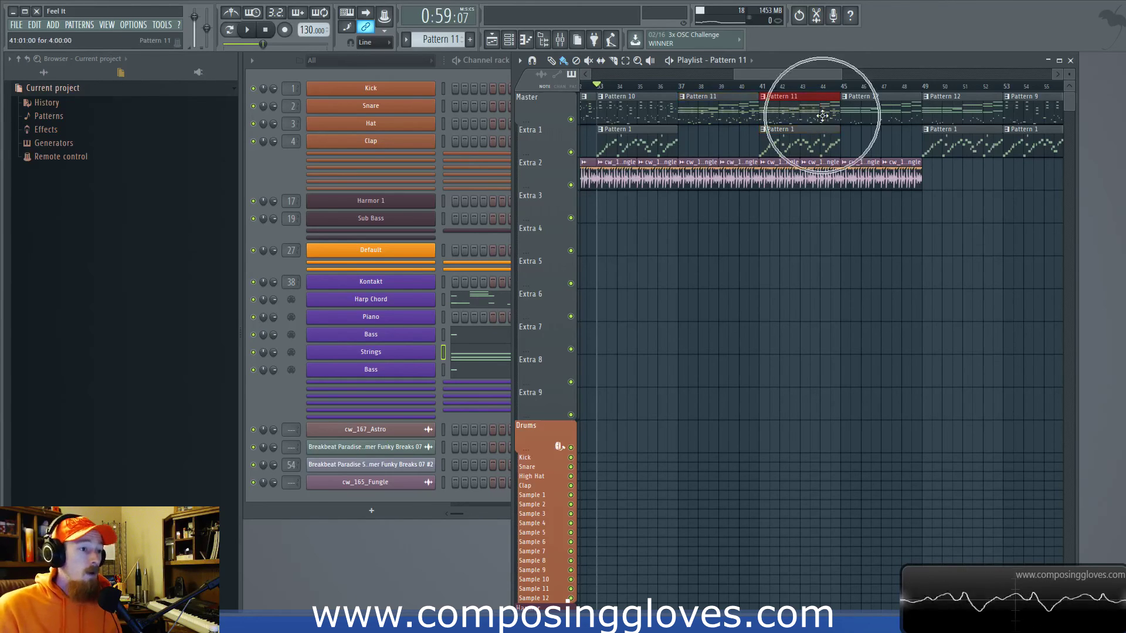
{"action": "scroll", "coordinate": [821, 116], "scroll_direction": "up", "scroll_amount": 2}
{"action": "left_click_drag", "start_coordinate": [822, 115], "coordinate": [696, 127]}
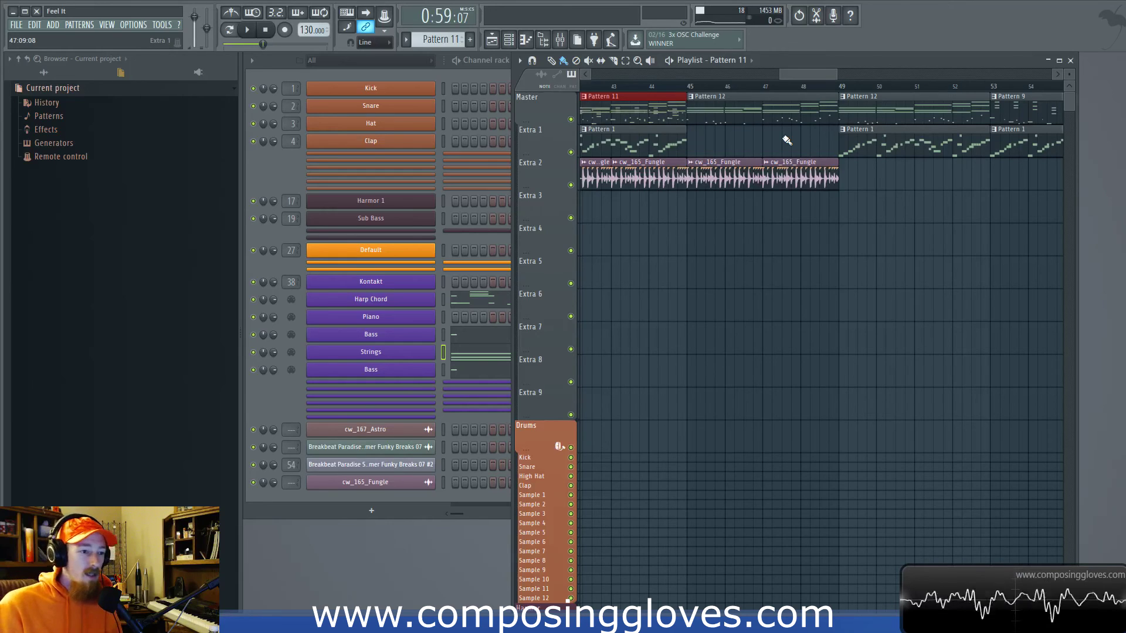
Examine the playlist around the Pattern 12 clips, highlight the Pattern 10 clip at bar 29, and return to the Pattern 11 section
{"action": "scroll", "coordinate": [787, 141], "scroll_direction": "down", "scroll_amount": 3}
{"action": "scroll", "coordinate": [787, 141], "scroll_direction": "up", "scroll_amount": 2}
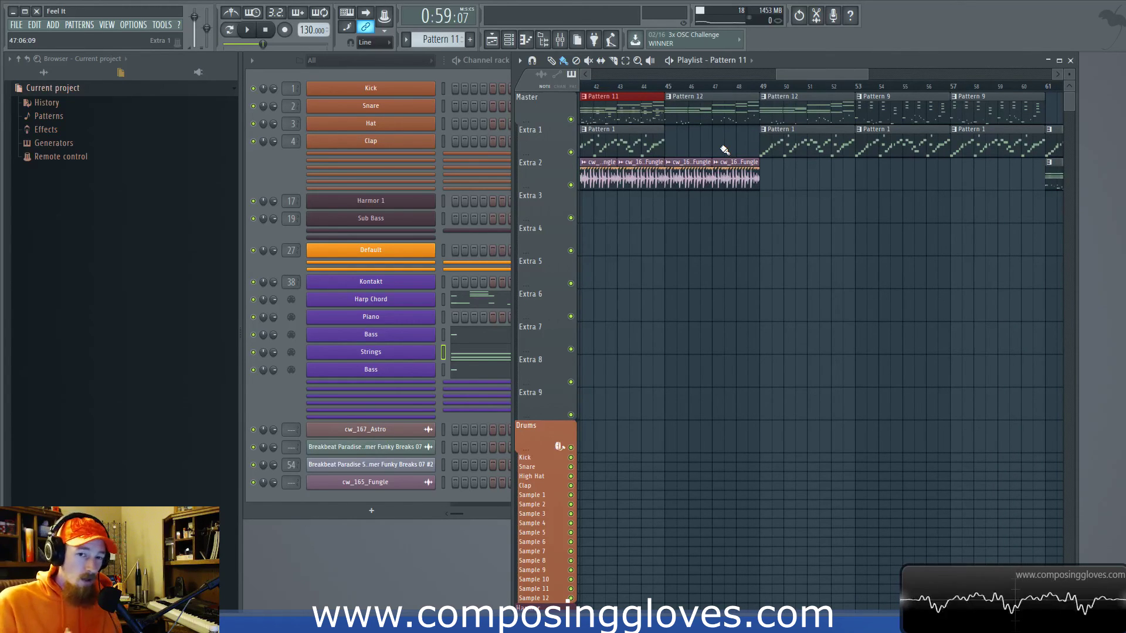
{"action": "scroll", "coordinate": [725, 150], "scroll_direction": "left", "scroll_amount": 10}
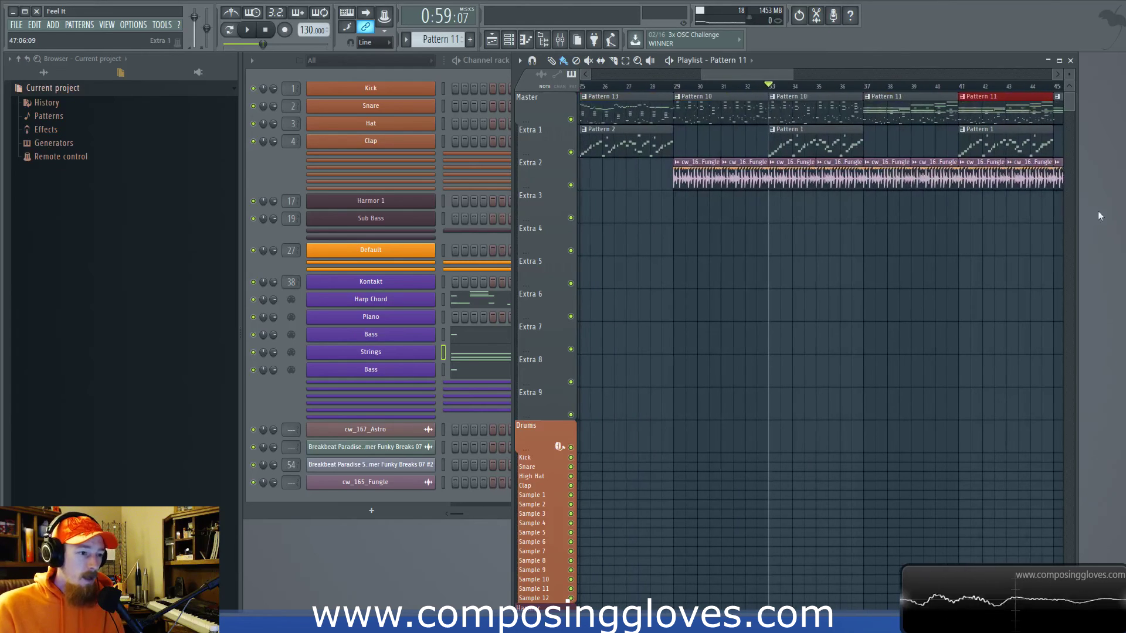
{"action": "left_click_drag", "start_coordinate": [764, 115], "coordinate": [847, 125]}
{"action": "scroll", "coordinate": [853, 144], "scroll_direction": "right", "scroll_amount": 2}
{"action": "left_click", "coordinate": [812, 112]}
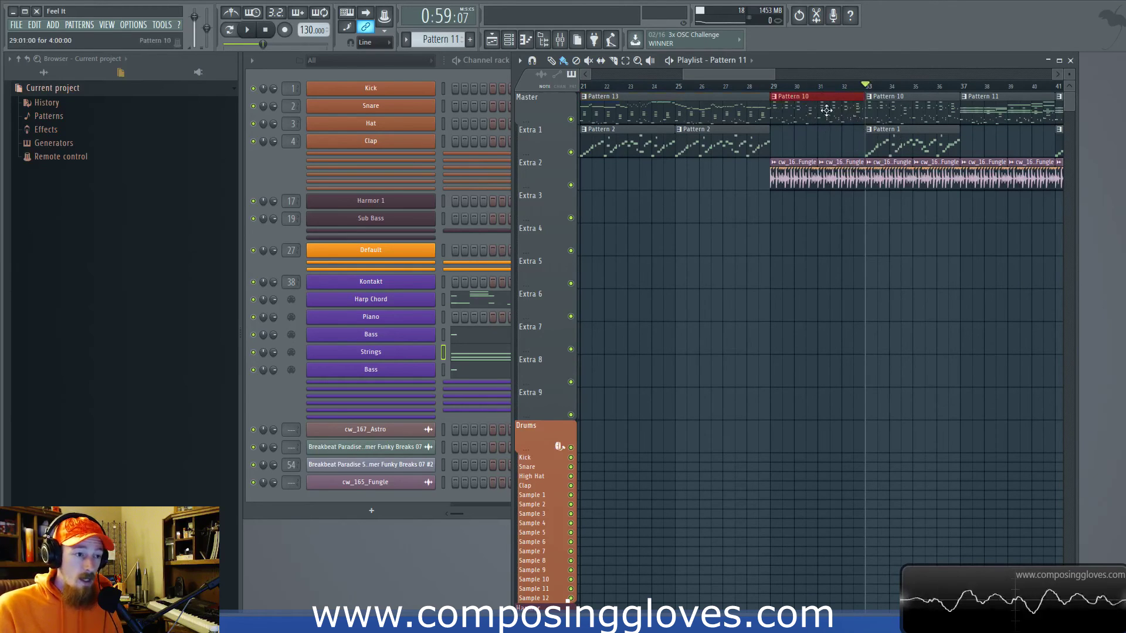
{"action": "scroll", "coordinate": [757, 123], "scroll_direction": "right", "scroll_amount": 8}
{"action": "scroll", "coordinate": [708, 144], "scroll_direction": "left", "scroll_amount": 1}
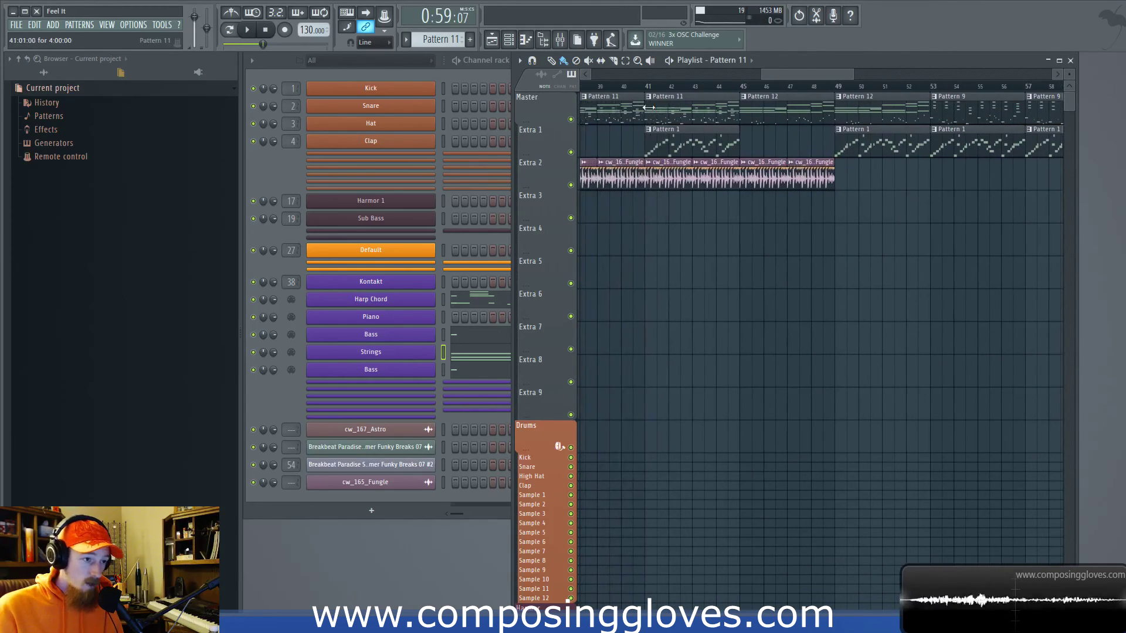
Set the playback position to bar 45 and review the remaining arrangement, highlighting the final Pattern 10 clip
{"action": "left_click", "coordinate": [751, 88]}
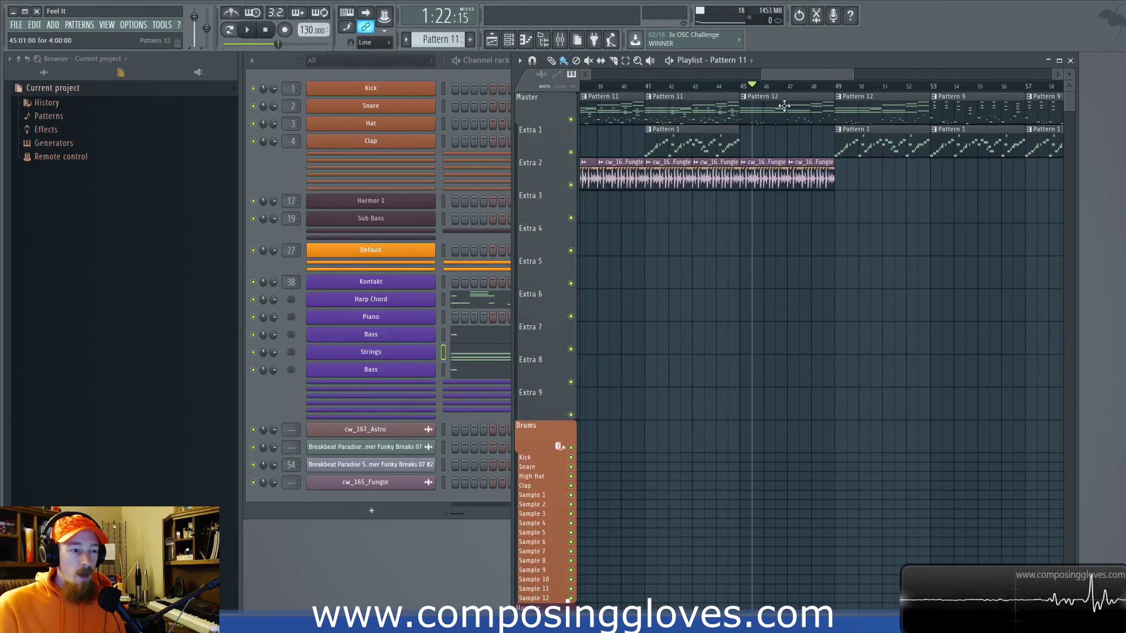
{"action": "scroll", "coordinate": [772, 171], "scroll_direction": "down", "scroll_amount": 4}
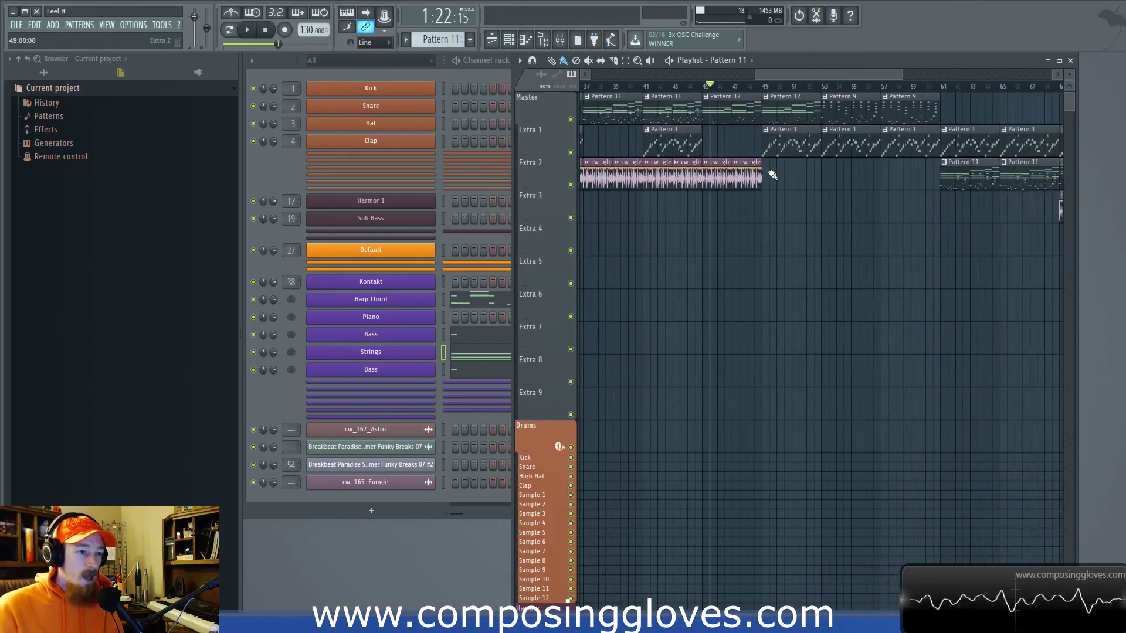
{"action": "scroll", "coordinate": [773, 174], "scroll_direction": "down", "scroll_amount": 4}
{"action": "scroll", "coordinate": [828, 170], "scroll_direction": "right", "scroll_amount": 2}
{"action": "left_click_drag", "start_coordinate": [930, 170], "coordinate": [976, 215]}
{"action": "scroll", "coordinate": [704, 205], "scroll_direction": "up", "scroll_amount": 6}
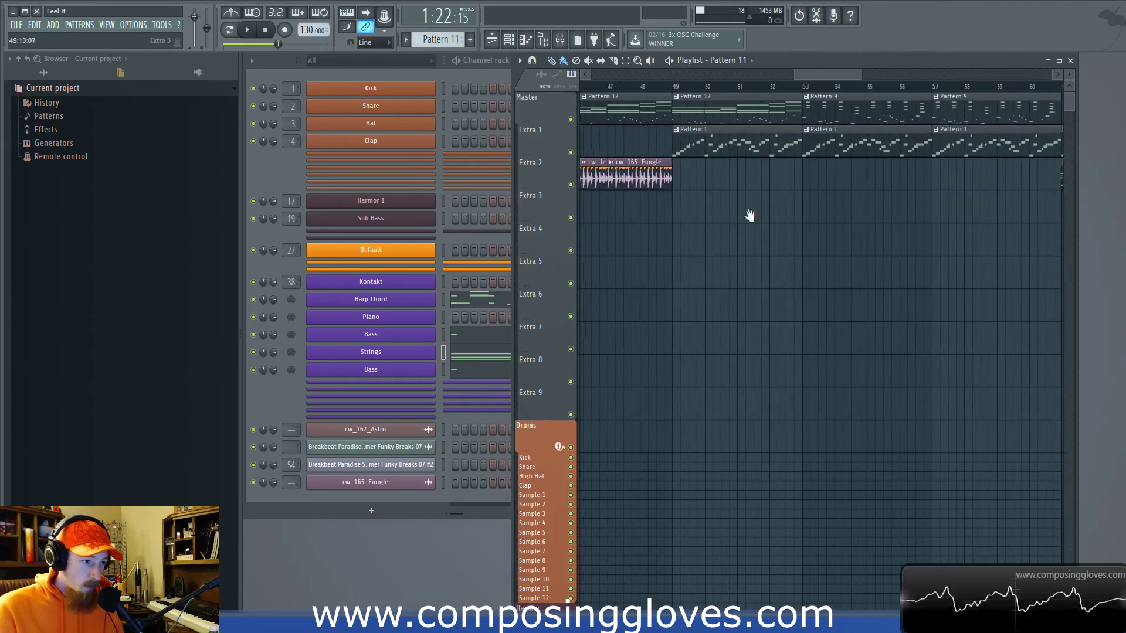
{"action": "scroll", "coordinate": [787, 208], "scroll_direction": "down", "scroll_amount": 6}
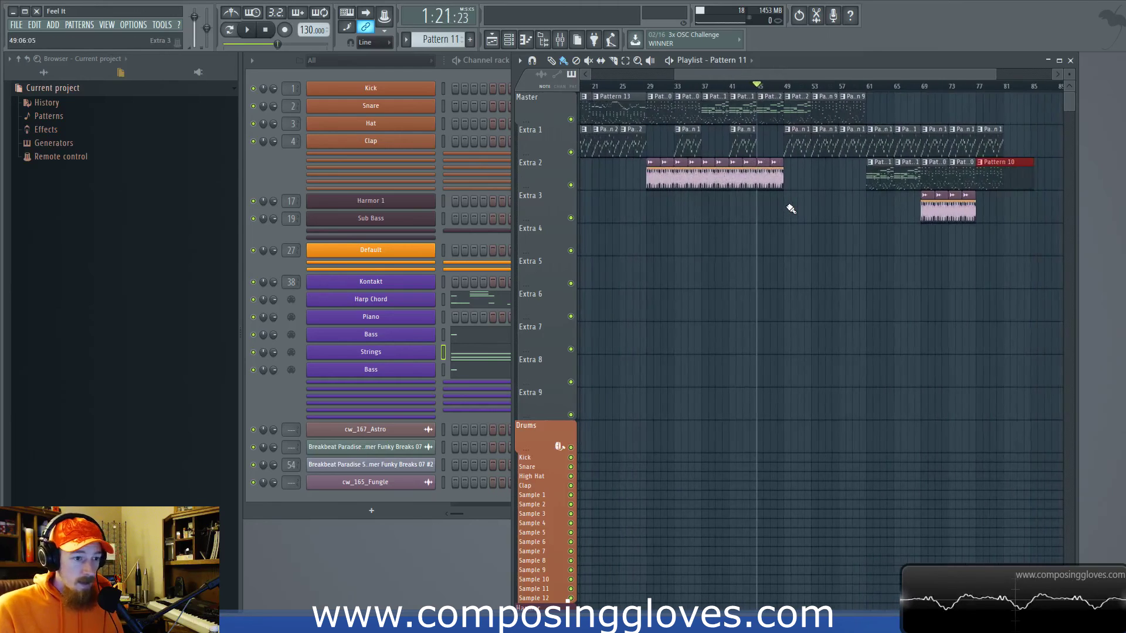
Point out where the cw_165_Fungle break clips end, play the arrangement from bar 45, and stop
{"action": "left_click_drag", "start_coordinate": [764, 182], "coordinate": [781, 185]}
{"action": "left_click_drag", "start_coordinate": [913, 212], "coordinate": [1114, 236]}
{"action": "scroll", "coordinate": [830, 274], "scroll_direction": "up", "scroll_amount": 6}
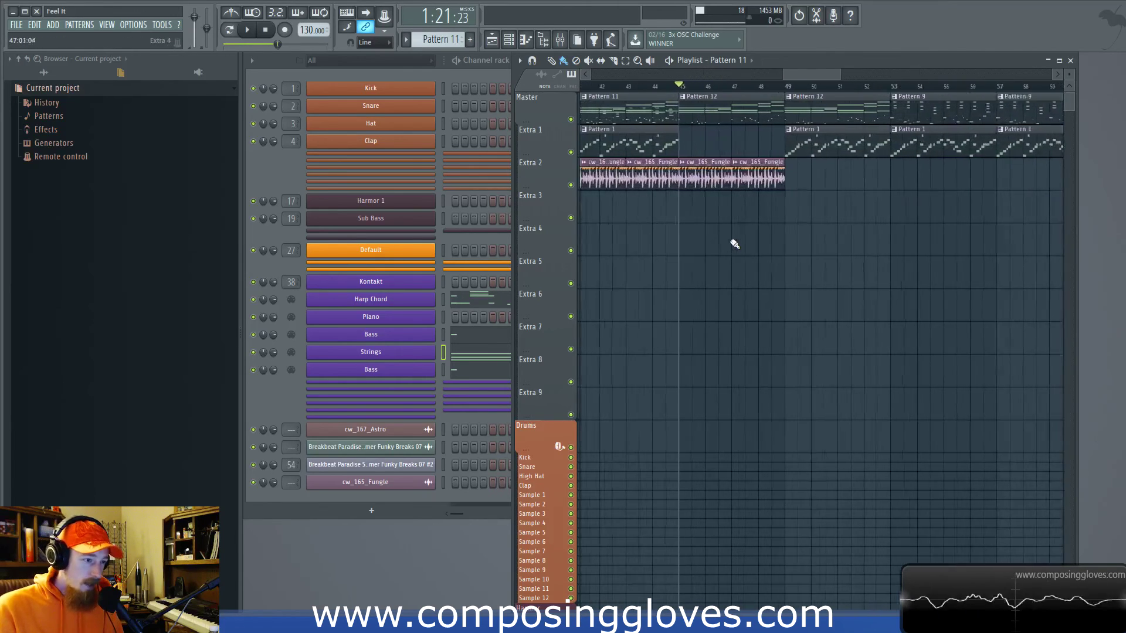
{"action": "key", "text": "space"}
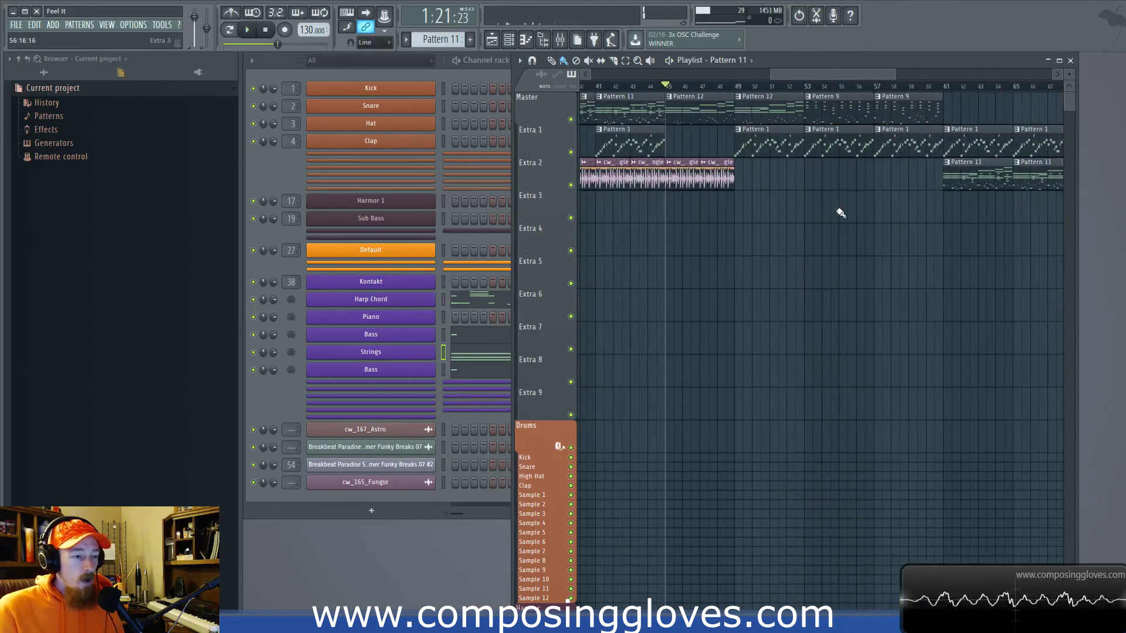
{"action": "scroll", "coordinate": [761, 215], "scroll_direction": "up", "scroll_amount": 3}
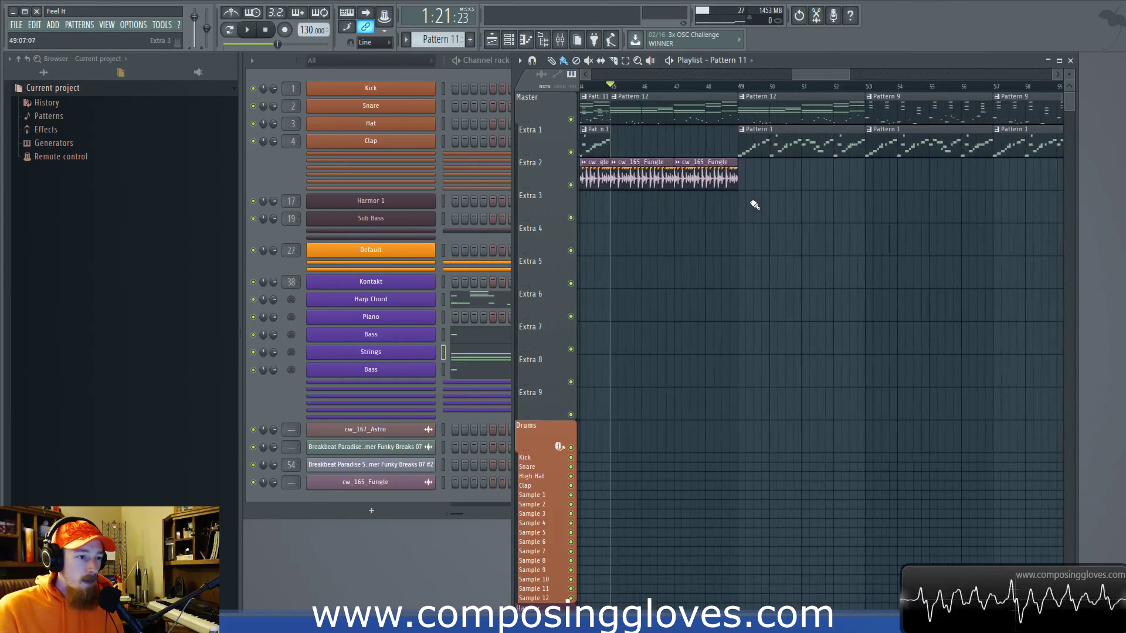
Highlight both Pattern 12 clips, and highlight the second one together with the Pattern 9 clip at bar 53
{"action": "left_click_drag", "start_coordinate": [751, 203], "coordinate": [856, 216]}
{"action": "left_click", "coordinate": [838, 122]}
{"action": "left_click_drag", "start_coordinate": [839, 140], "coordinate": [721, 154]}
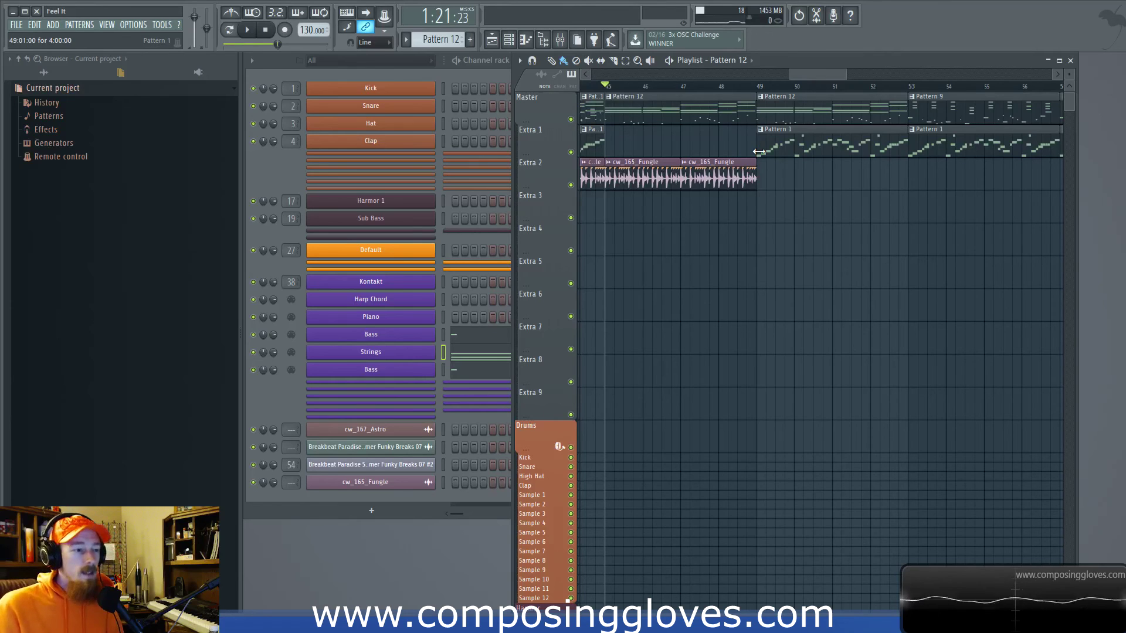
{"action": "left_click_drag", "start_coordinate": [730, 93], "coordinate": [793, 121]}
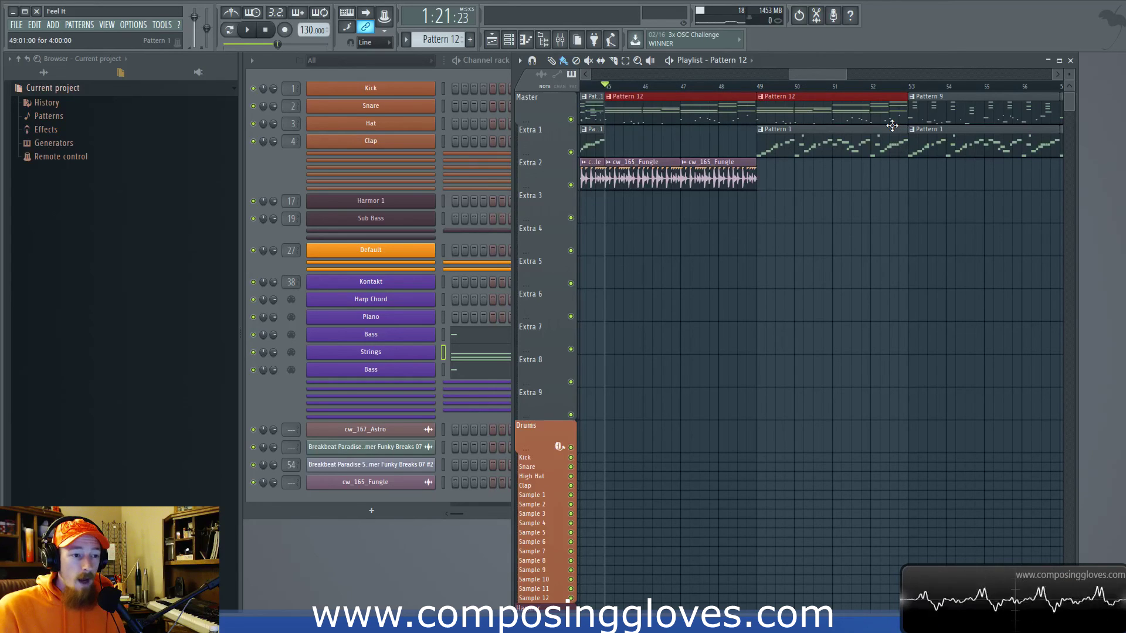
{"action": "left_click_drag", "start_coordinate": [892, 119], "coordinate": [932, 119]}
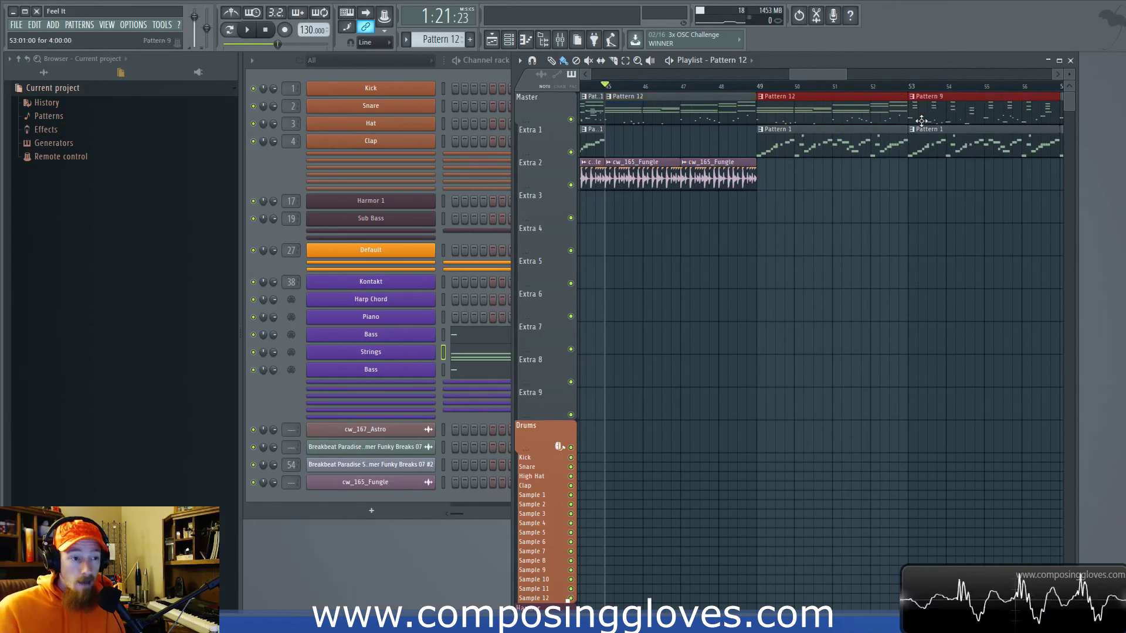
Inspect Pattern 12's Strings notes in the piano roll and highlight the Pattern 9 clip at bar 53 in the playlist
{"action": "double_click", "coordinate": [792, 108]}
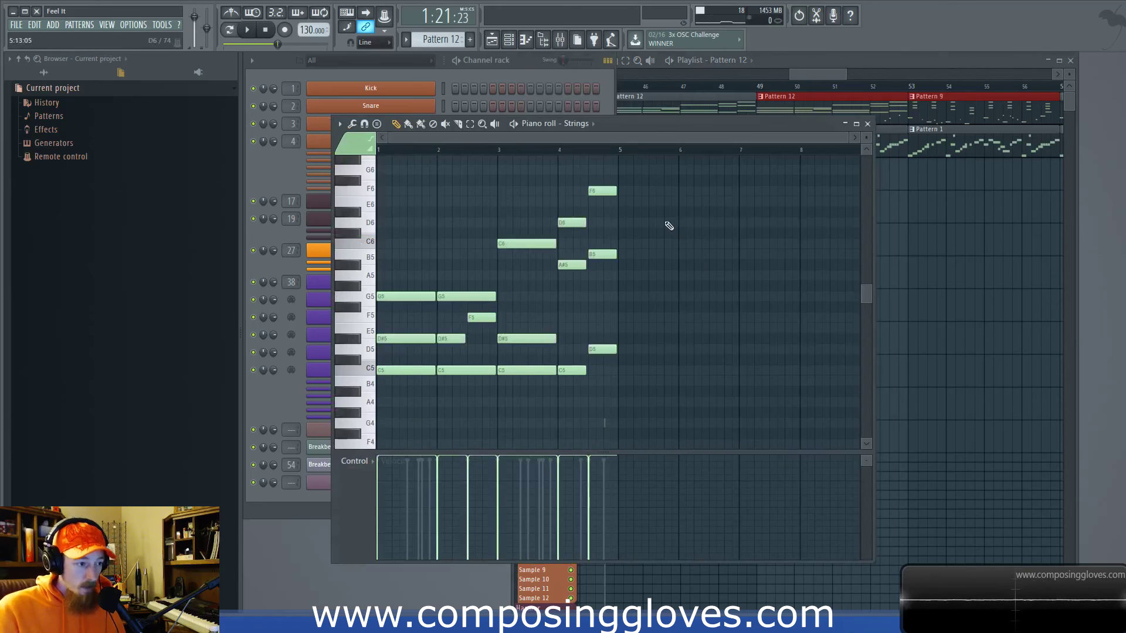
{"action": "left_click", "coordinate": [926, 112]}
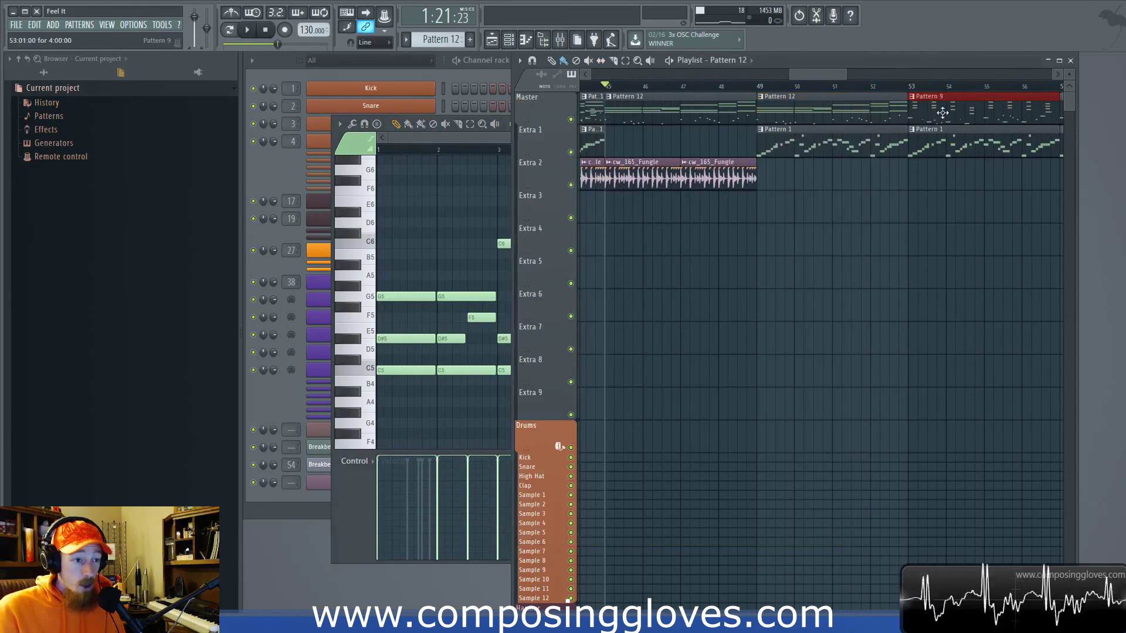
{"action": "left_click", "coordinate": [469, 137]}
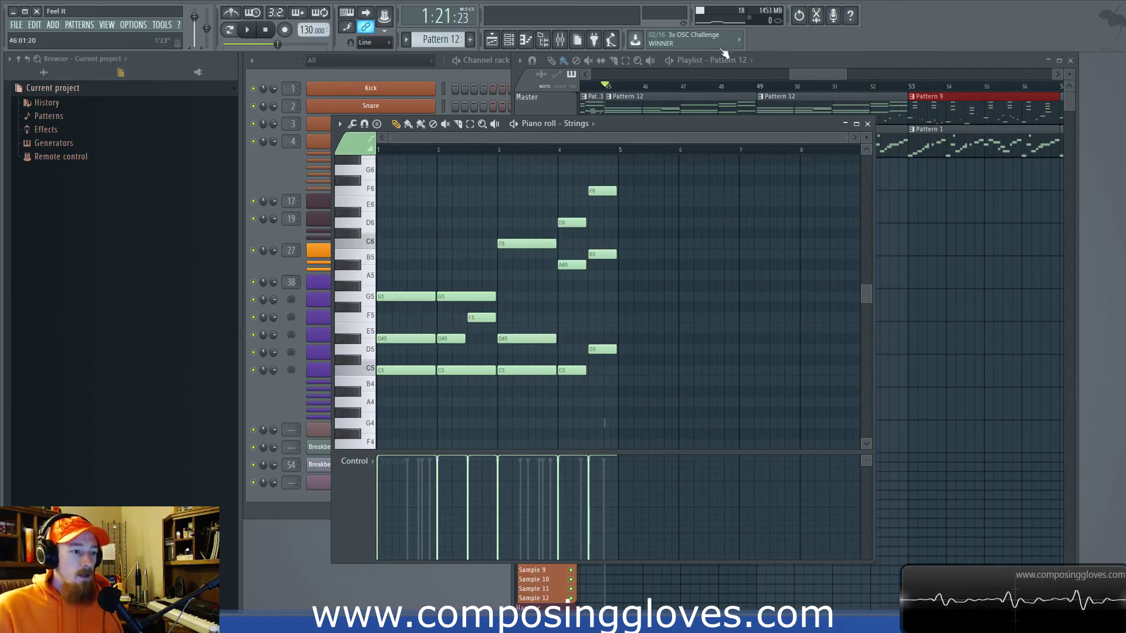
{"action": "left_click_drag", "start_coordinate": [821, 72], "coordinate": [830, 72]}
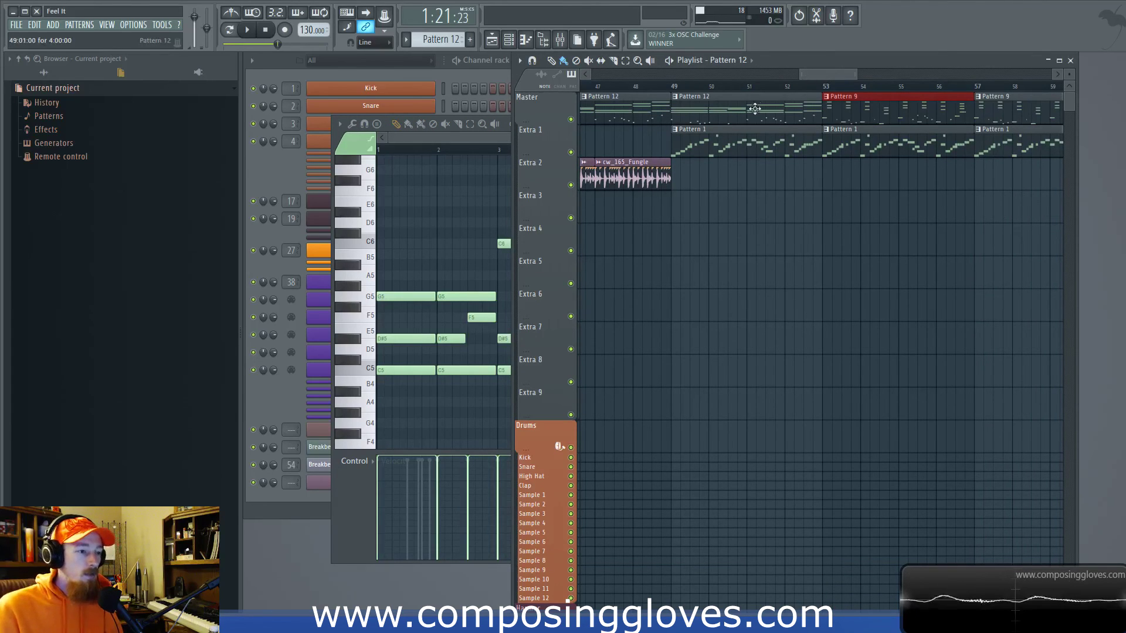
Review the overall arrangement and highlight the Pattern 12 clip at bar 49
{"action": "scroll", "coordinate": [716, 211], "scroll_direction": "down", "scroll_amount": 5}
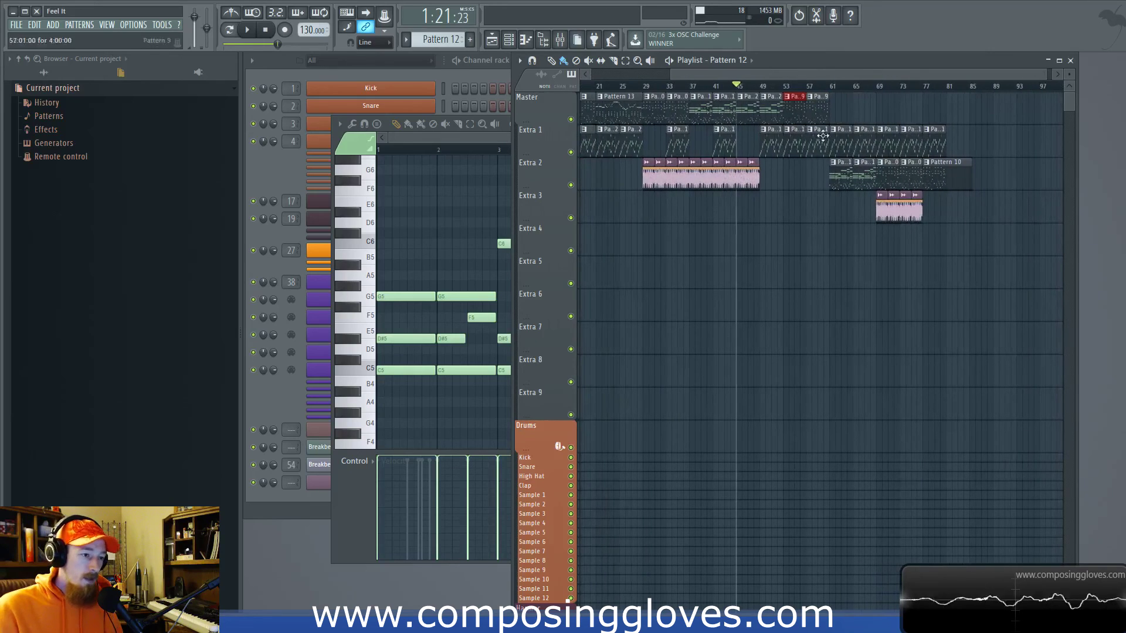
{"action": "left_click_drag", "start_coordinate": [704, 210], "coordinate": [729, 245]}
{"action": "scroll", "coordinate": [728, 246], "scroll_direction": "up", "scroll_amount": 6}
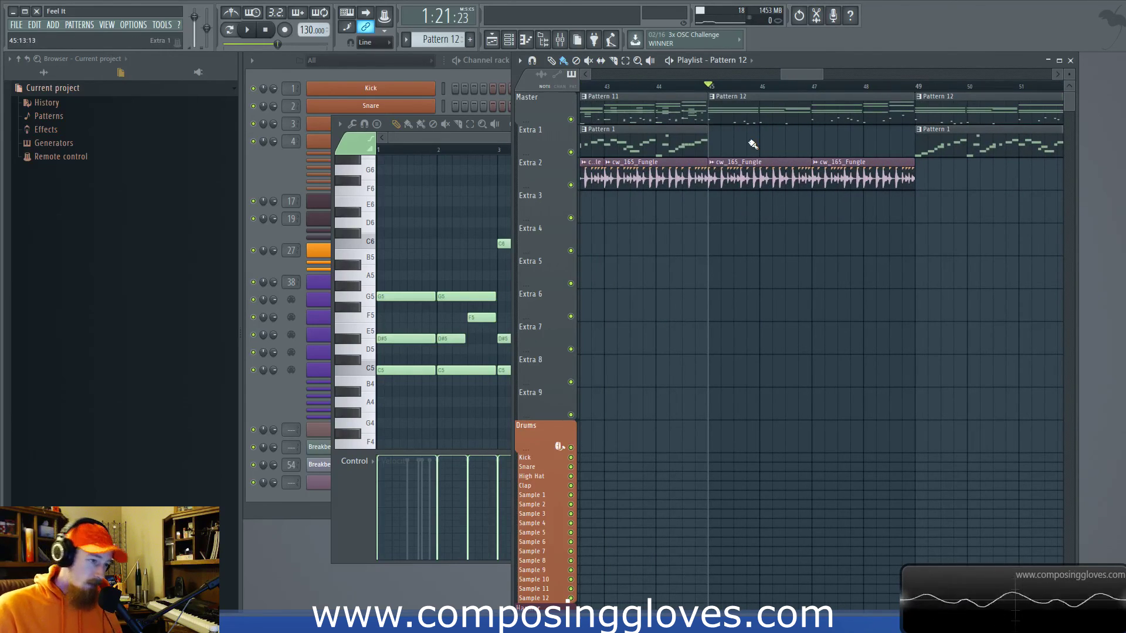
{"action": "left_click_drag", "start_coordinate": [815, 142], "coordinate": [585, 189]}
{"action": "left_click_drag", "start_coordinate": [720, 95], "coordinate": [782, 122]}
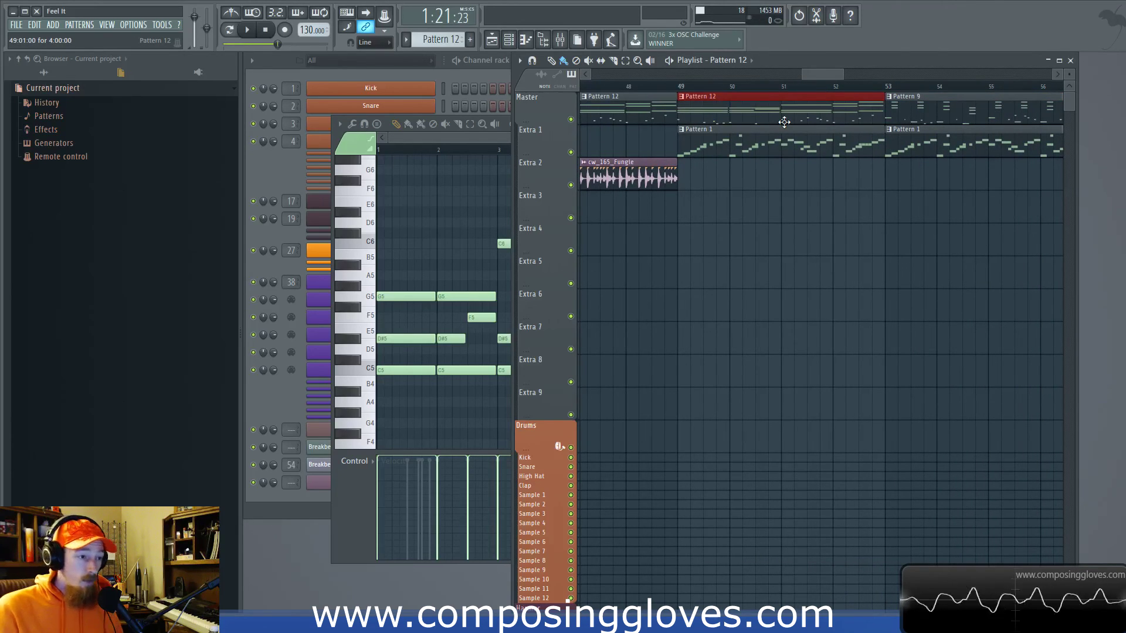
Compare the section around bar 49 with its surroundings, highlighting both Pattern 12 clips and singling out the second
{"action": "scroll", "coordinate": [804, 208], "scroll_direction": "down", "scroll_amount": 2}
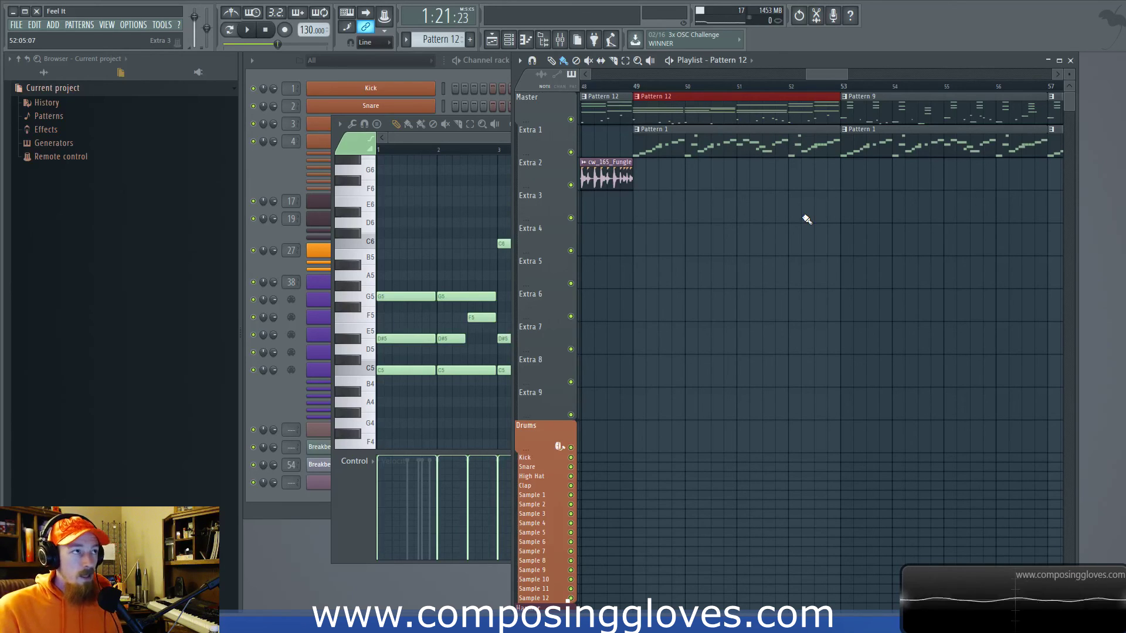
{"action": "scroll", "coordinate": [803, 220], "scroll_direction": "down", "scroll_amount": 5}
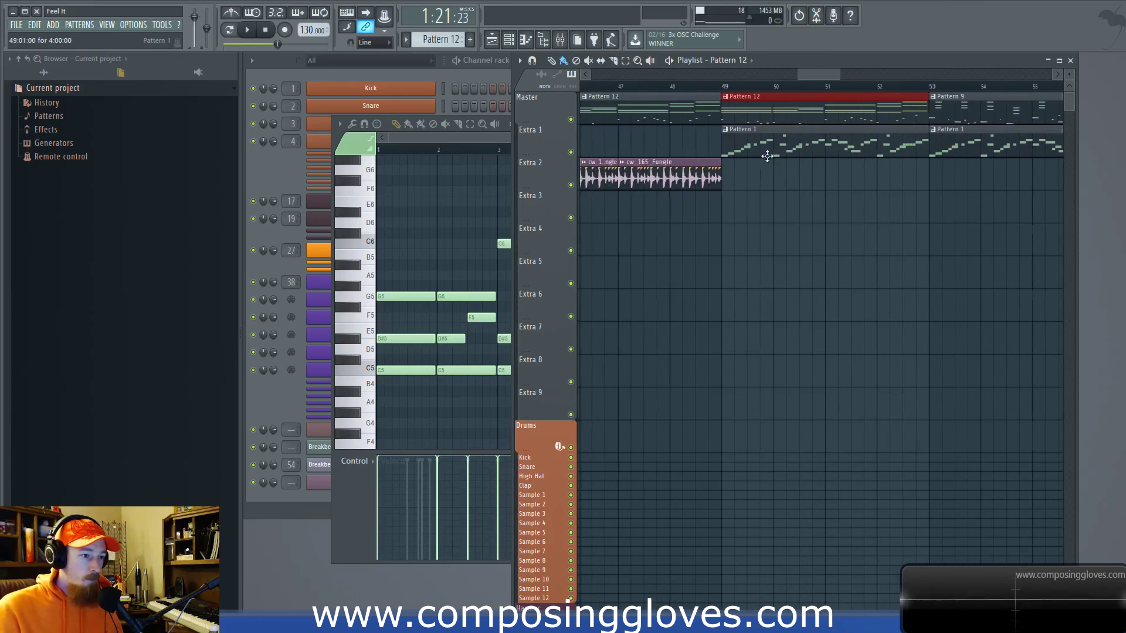
{"action": "scroll", "coordinate": [799, 181], "scroll_direction": "up", "scroll_amount": 5}
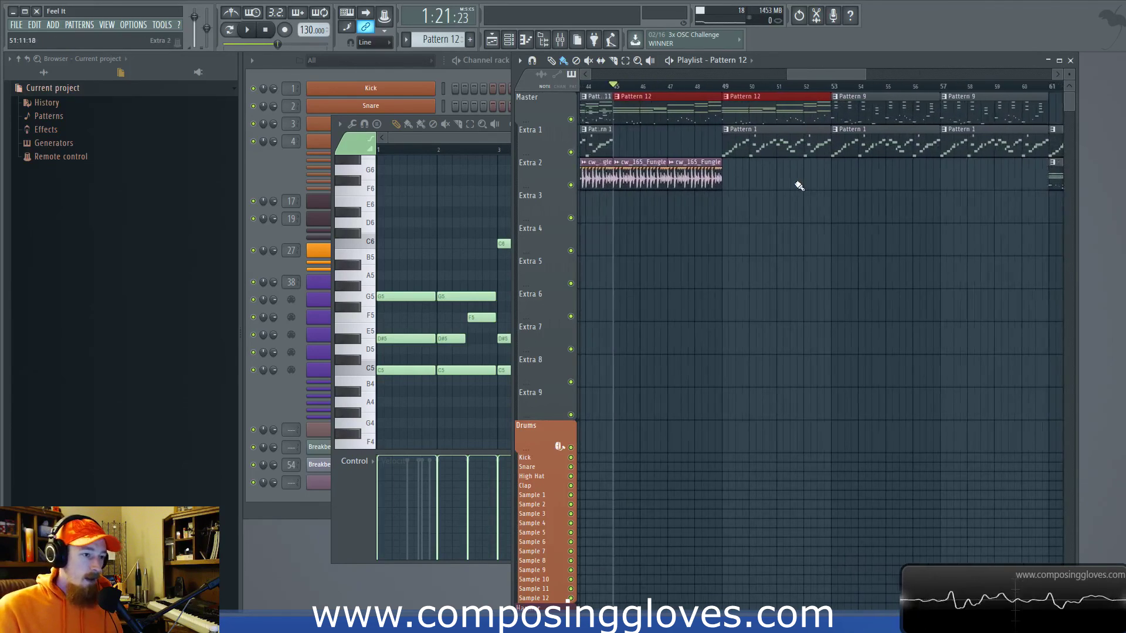
{"action": "left_click_drag", "start_coordinate": [870, 170], "coordinate": [793, 164]}
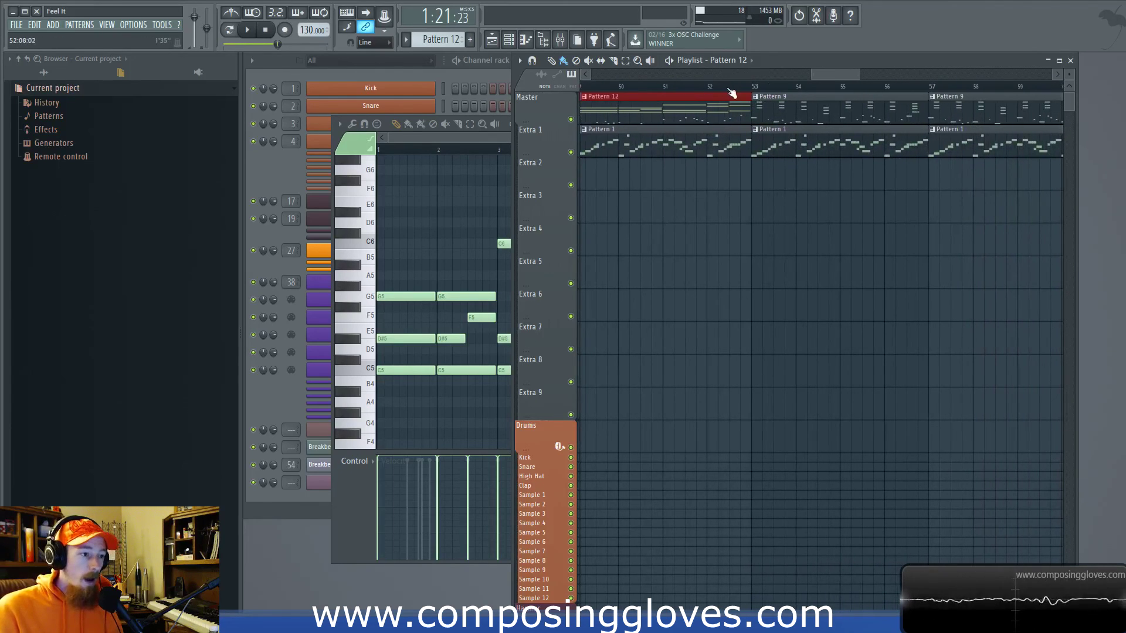
Set the playback position just before bar 52 and review the Pattern 9, Pattern 11 and Pattern 10 sections that follow
{"action": "left_click", "coordinate": [709, 87]}
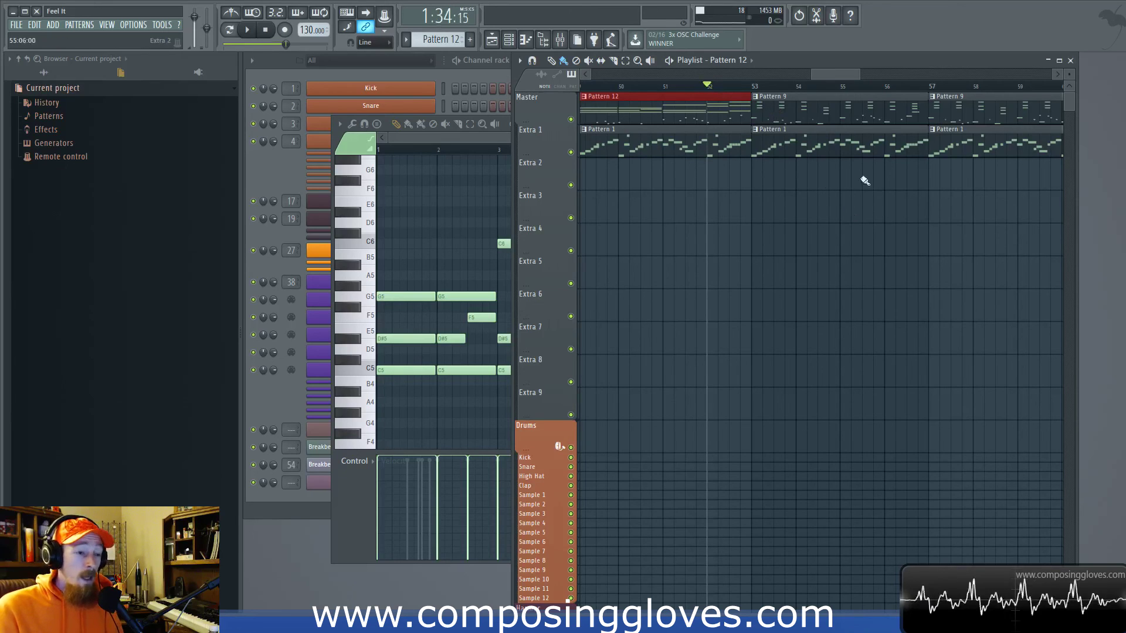
{"action": "scroll", "coordinate": [762, 158], "scroll_direction": "right", "scroll_amount": 5}
{"action": "scroll", "coordinate": [742, 230], "scroll_direction": "down", "scroll_amount": 6}
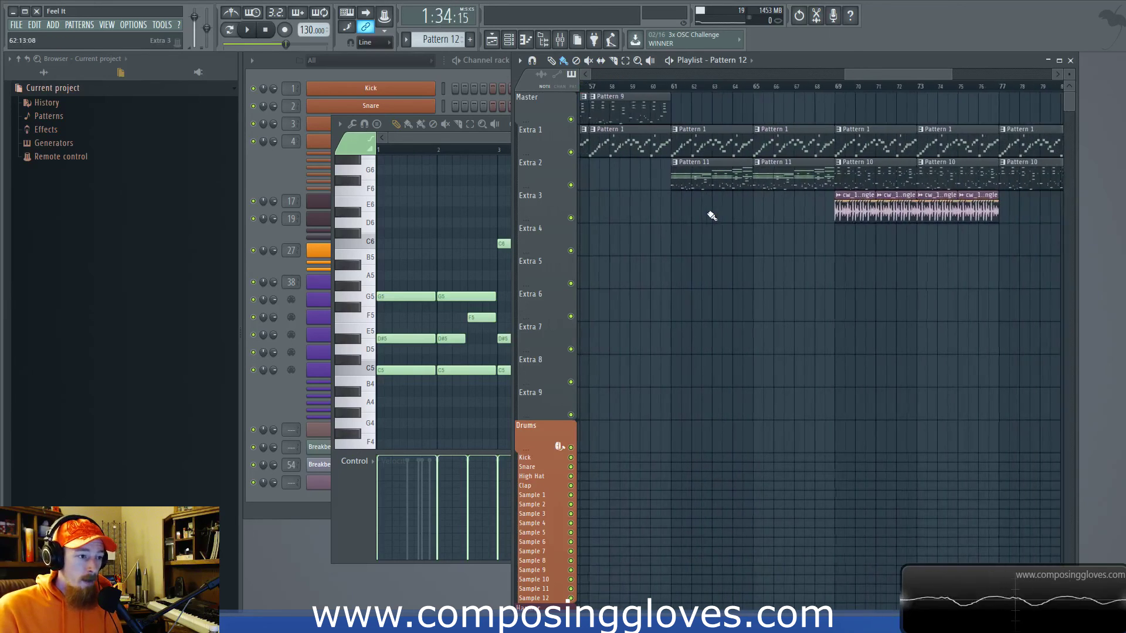
{"action": "left_click_drag", "start_coordinate": [682, 202], "coordinate": [1121, 255]}
{"action": "left_click_drag", "start_coordinate": [993, 251], "coordinate": [686, 267]}
{"action": "scroll", "coordinate": [809, 273], "scroll_direction": "up", "scroll_amount": 6}
{"action": "left_click_drag", "start_coordinate": [874, 256], "coordinate": [748, 264]}
Play the arrangement from about bar 57, inspect Pattern 11's Strings notes in the piano roll, and stop playback
{"action": "key", "text": "space"}
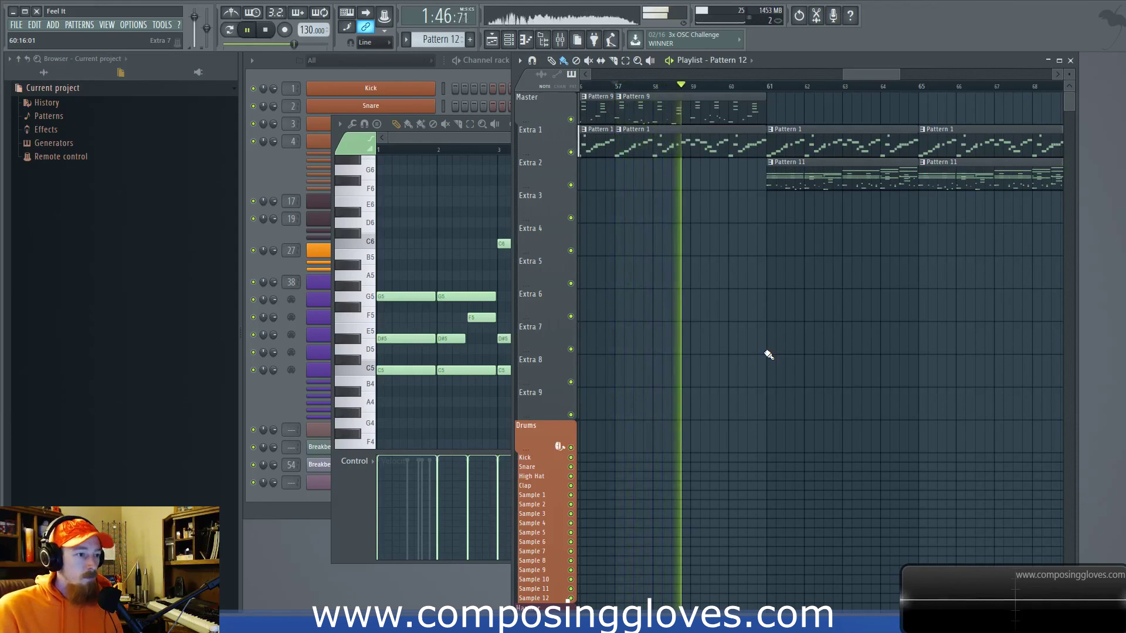
{"action": "scroll", "coordinate": [768, 267], "scroll_direction": "up", "scroll_amount": 3}
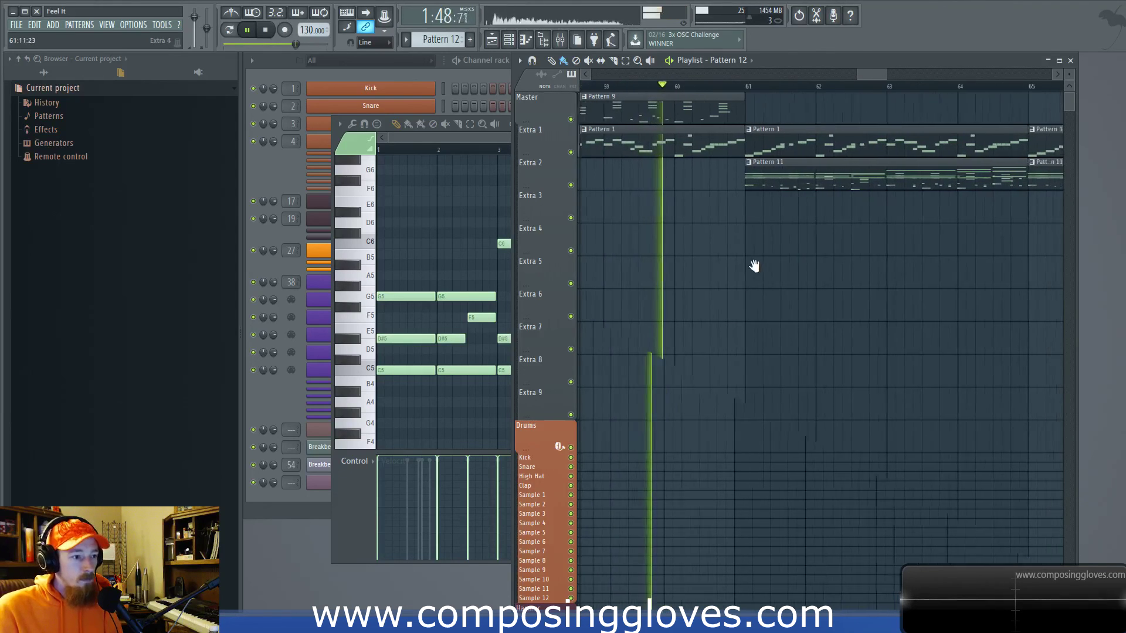
{"action": "left_click", "coordinate": [448, 138]}
{"action": "scroll", "coordinate": [476, 234], "scroll_direction": "down", "scroll_amount": 5}
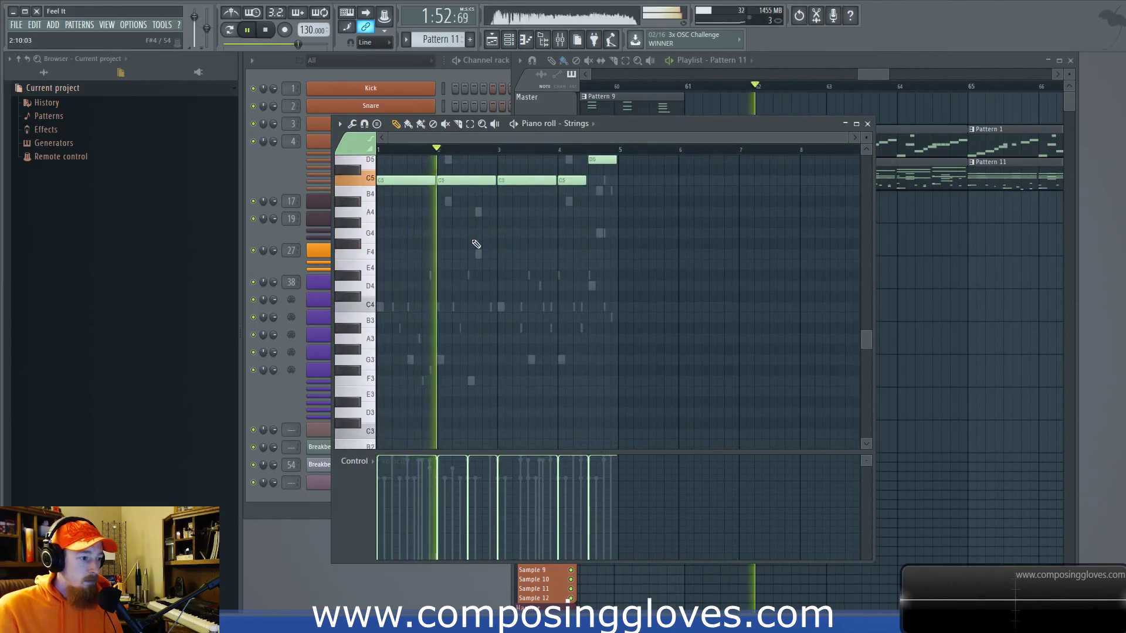
{"action": "key", "text": "space"}
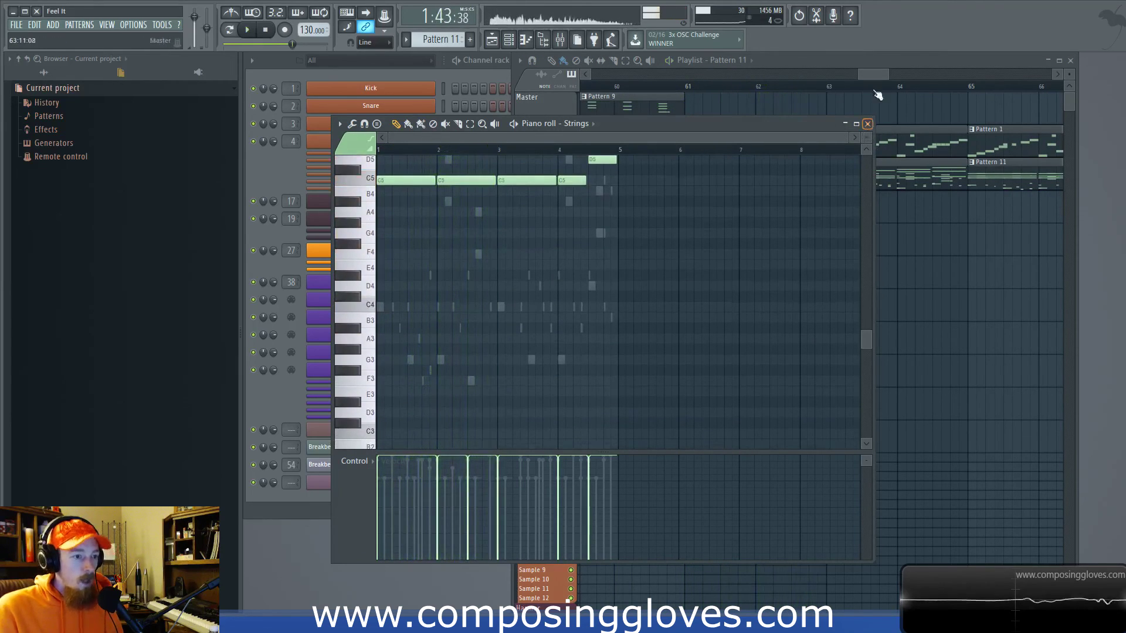
Close the piano roll and highlight the two Pattern 11 clips starting at bars 61 and 65
{"action": "left_click", "coordinate": [867, 124]}
{"action": "scroll", "coordinate": [873, 139], "scroll_direction": "down", "scroll_amount": 4}
{"action": "left_click_drag", "start_coordinate": [846, 190], "coordinate": [842, 238]}
{"action": "scroll", "coordinate": [843, 239], "scroll_direction": "down", "scroll_amount": 3}
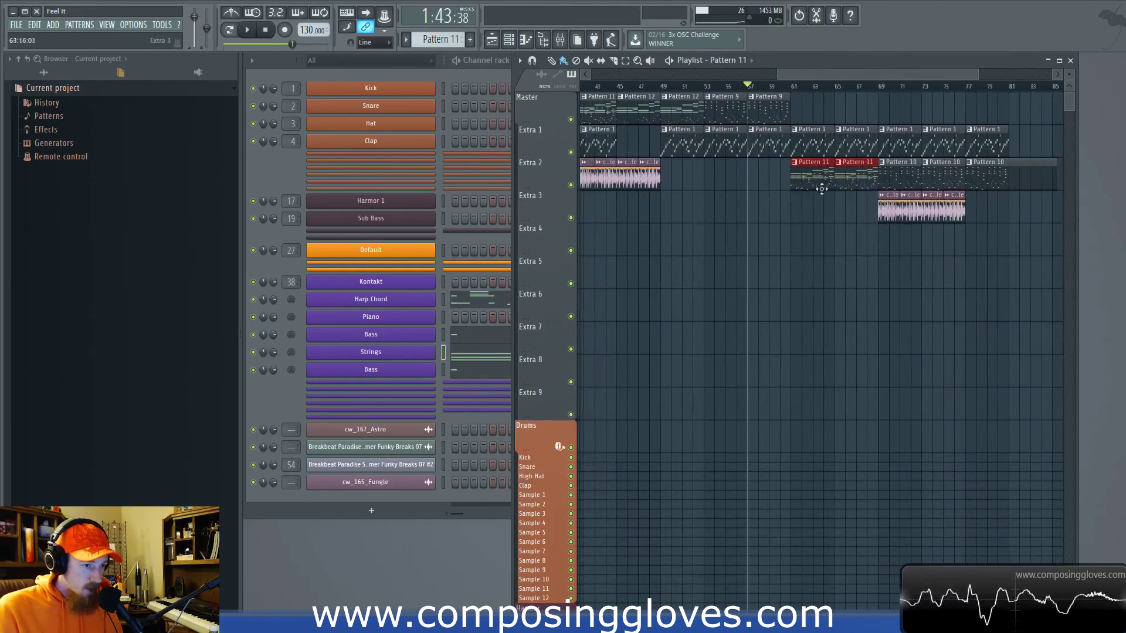
{"action": "left_click_drag", "start_coordinate": [801, 211], "coordinate": [788, 205]}
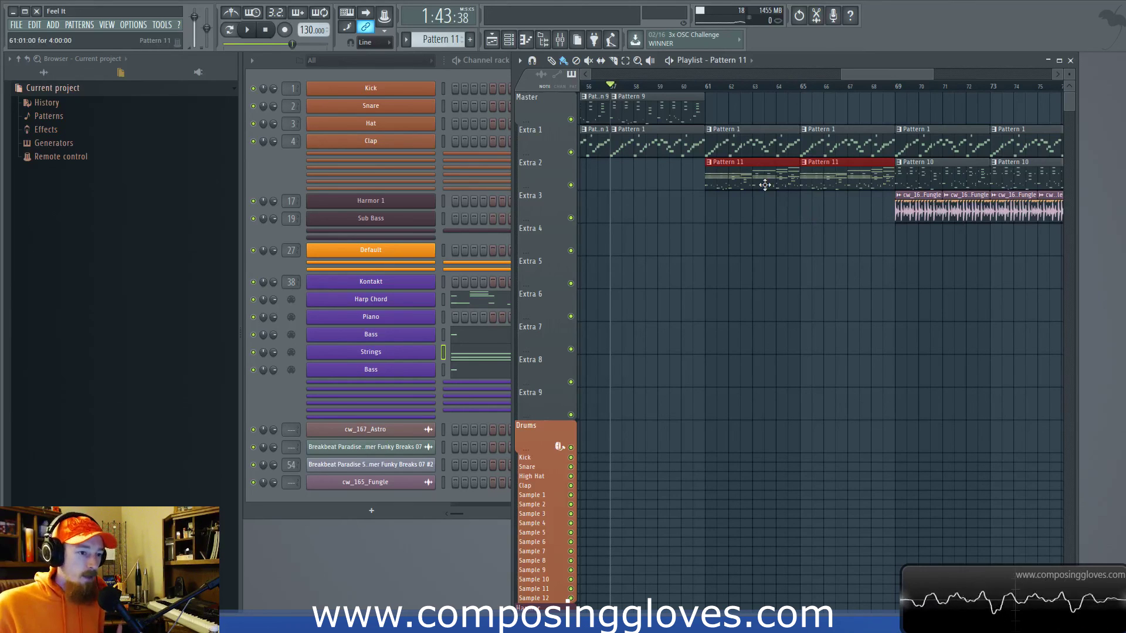
Examine the arrangement around the two highlighted Pattern 11 clips and on to the Pattern 10 and cw_165_Fungle clips at bar 69
{"action": "left_click_drag", "start_coordinate": [951, 264], "coordinate": [824, 264]}
{"action": "left_click_drag", "start_coordinate": [587, 234], "coordinate": [689, 94]}
{"action": "left_click_drag", "start_coordinate": [1057, 237], "coordinate": [957, 235]}
{"action": "left_click_drag", "start_coordinate": [754, 177], "coordinate": [703, 213]}
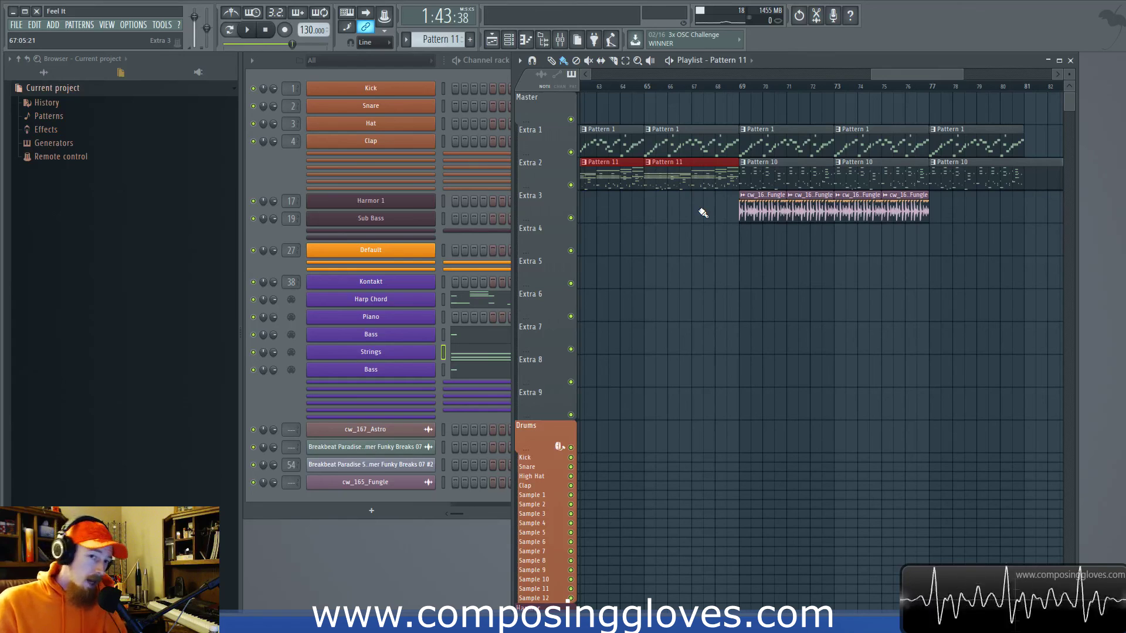
{"action": "scroll", "coordinate": [874, 272], "scroll_direction": "down", "scroll_amount": 5}
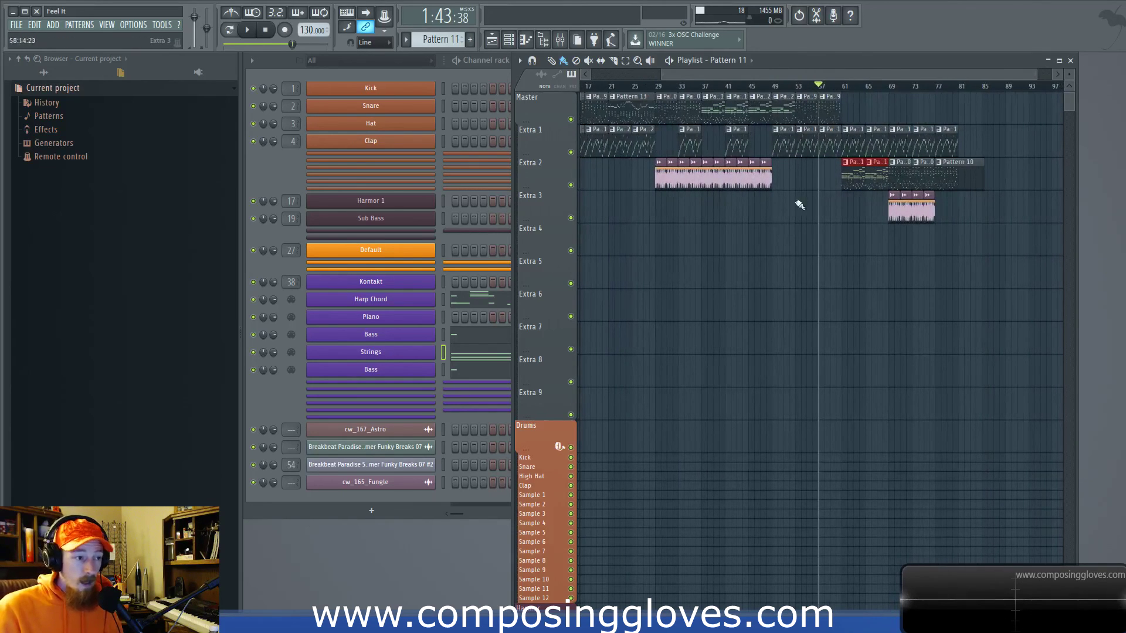
{"action": "scroll", "coordinate": [876, 248], "scroll_direction": "up", "scroll_amount": 5}
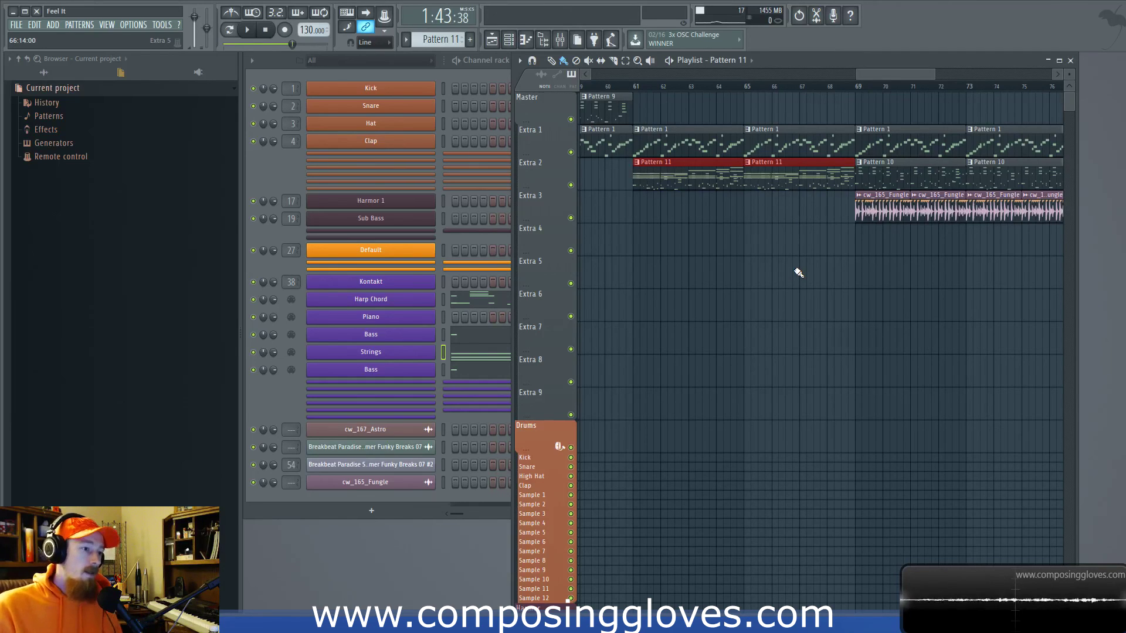
{"action": "scroll", "coordinate": [789, 258], "scroll_direction": "right", "scroll_amount": 5}
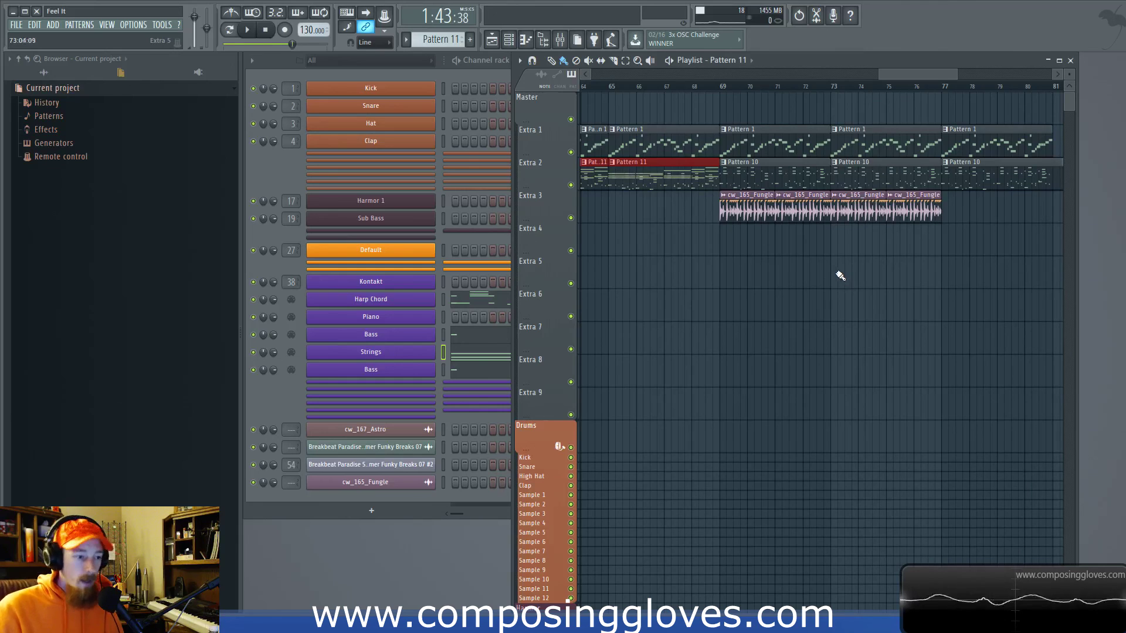
Set the playback position just before bar 68, play through the end of the arrangement, and stop
{"action": "left_click_drag", "start_coordinate": [707, 88], "coordinate": [693, 89]}
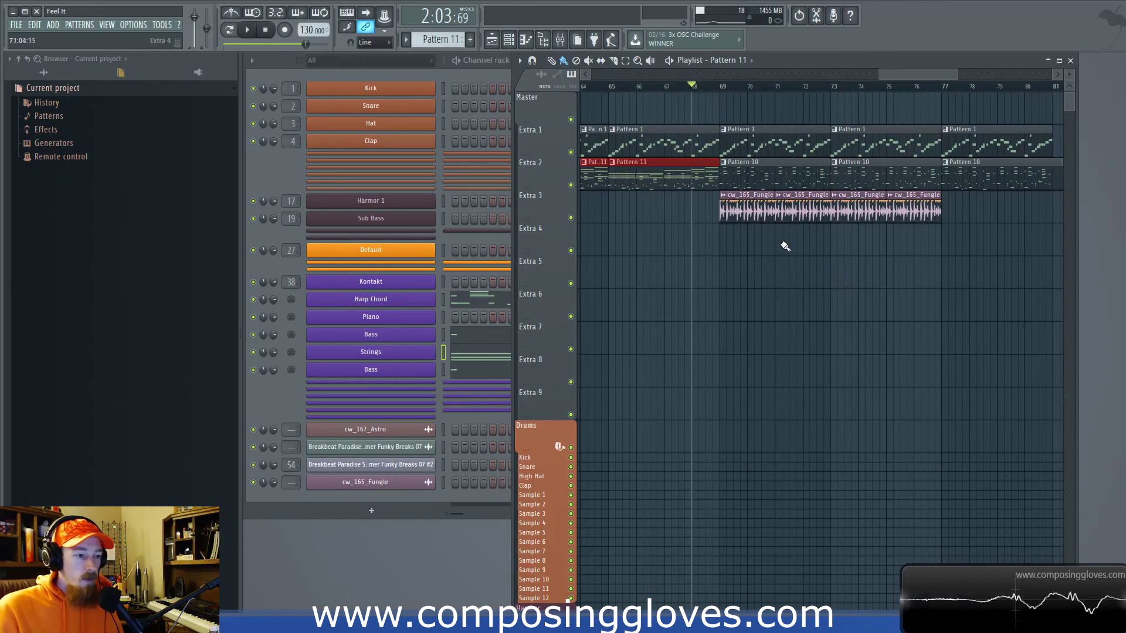
{"action": "scroll", "coordinate": [785, 247], "scroll_direction": "right", "scroll_amount": 5}
{"action": "key", "text": "space"}
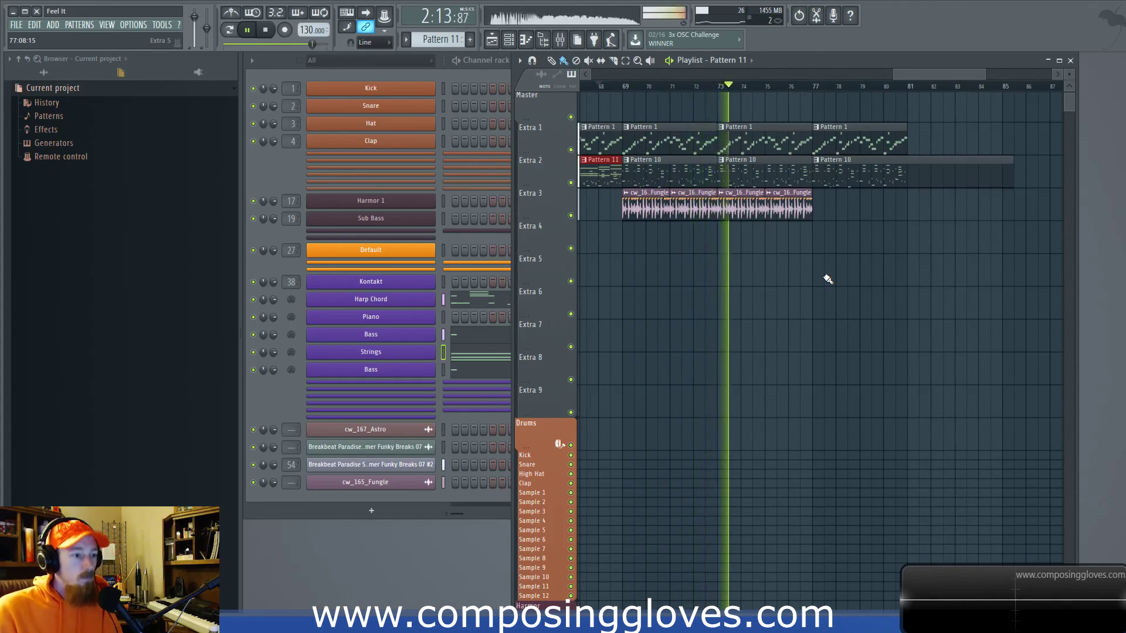
{"action": "scroll", "coordinate": [827, 280], "scroll_direction": "up", "scroll_amount": 3}
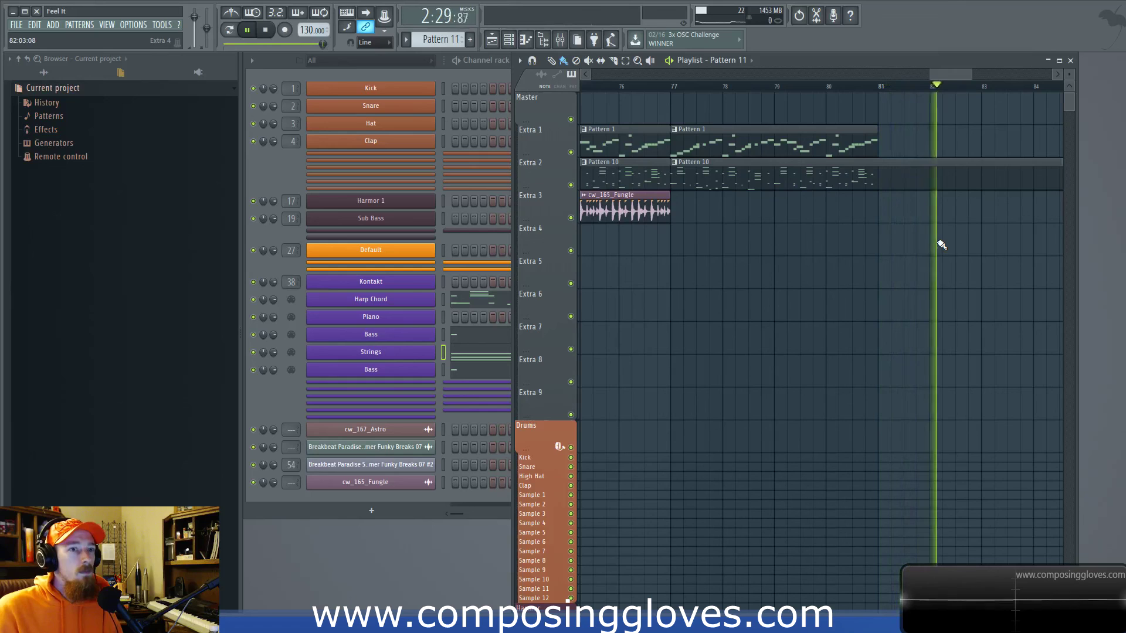
{"action": "key", "text": "space"}
Shorten the final Pattern 10 clip at bar 77 to a length of 5:08:00
{"action": "scroll", "coordinate": [938, 244], "scroll_direction": "down", "scroll_amount": 3}
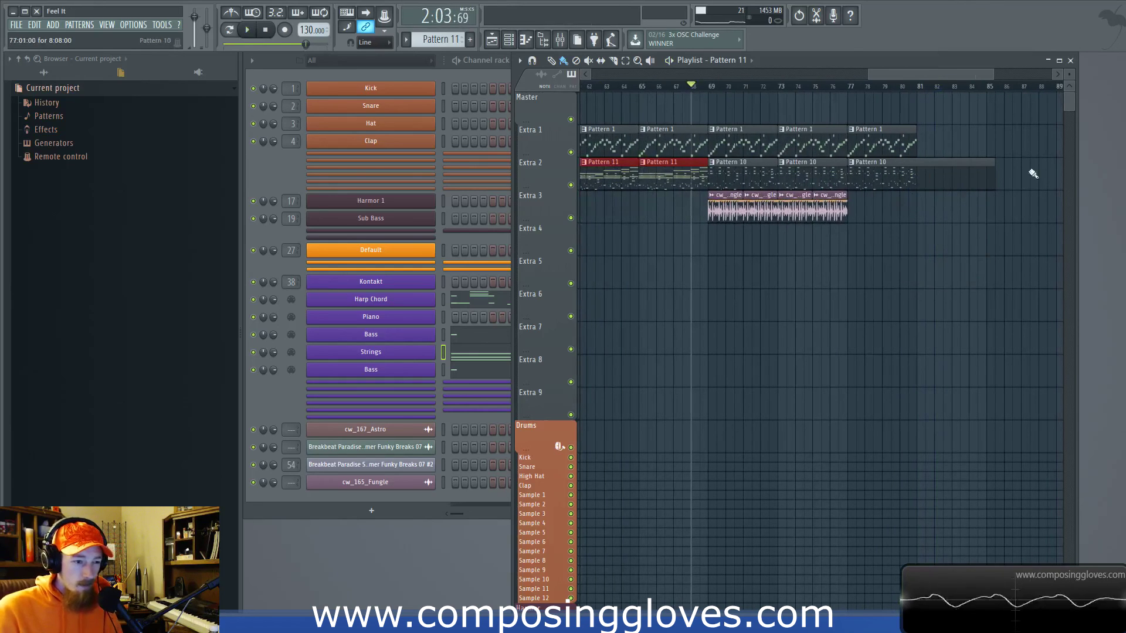
{"action": "left_click_drag", "start_coordinate": [992, 162], "coordinate": [942, 164]}
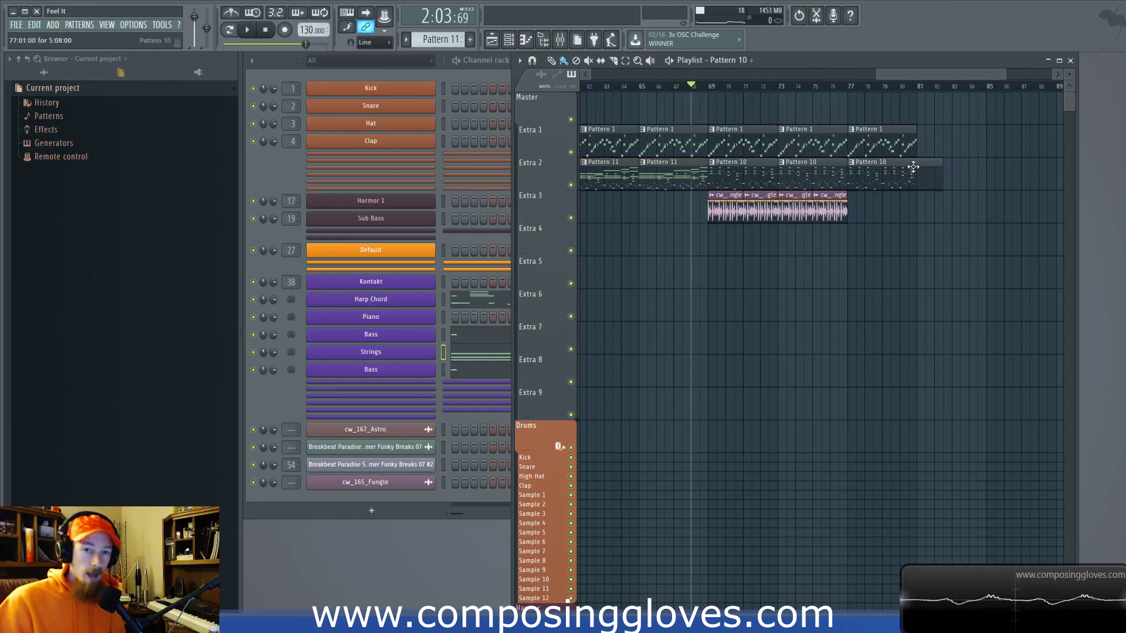
{"action": "left_click_drag", "start_coordinate": [864, 249], "coordinate": [797, 324]}
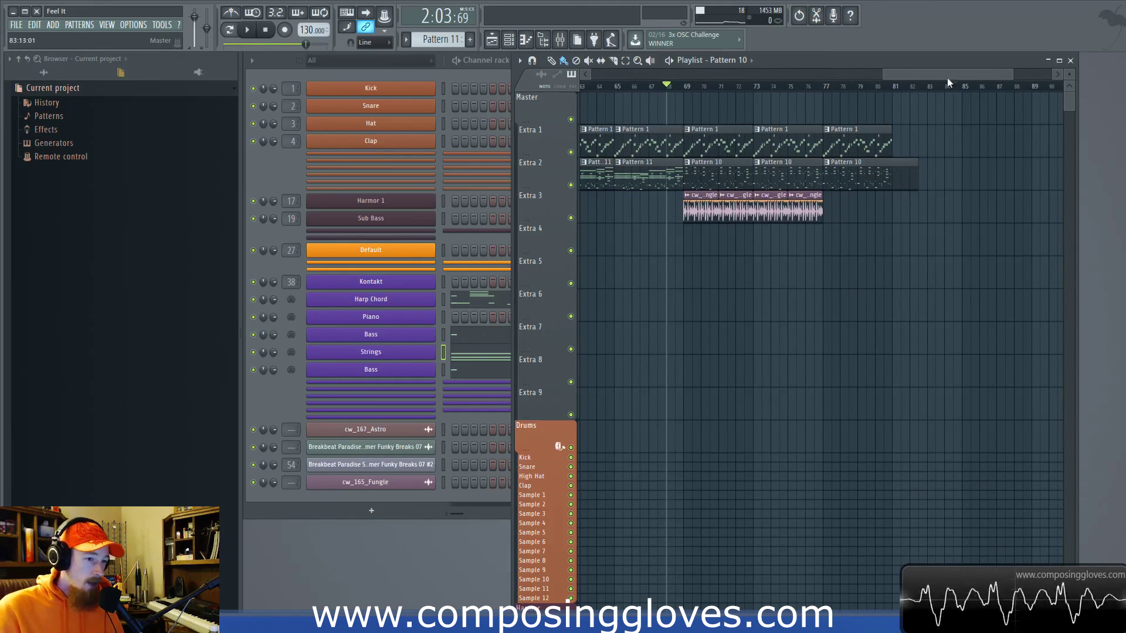
Review the full arrangement and point out the end of the last Pattern 1 clip at bar 81
{"action": "left_click_drag", "start_coordinate": [950, 73], "coordinate": [913, 81]}
{"action": "scroll", "coordinate": [911, 111], "scroll_direction": "down", "scroll_amount": 5}
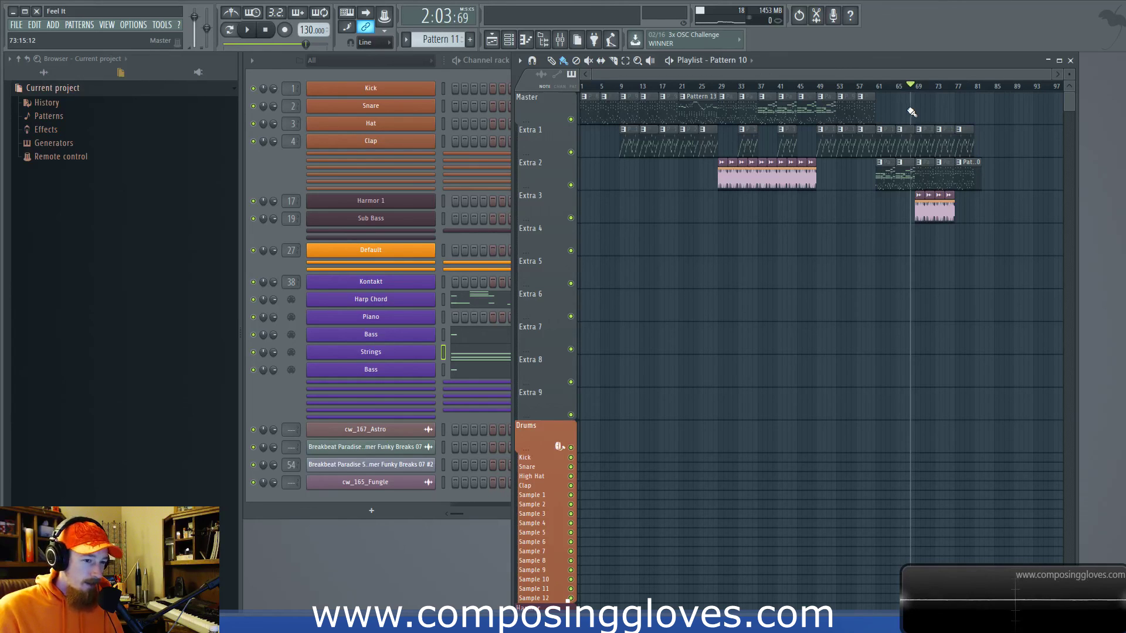
{"action": "scroll", "coordinate": [911, 111], "scroll_direction": "up", "scroll_amount": 8}
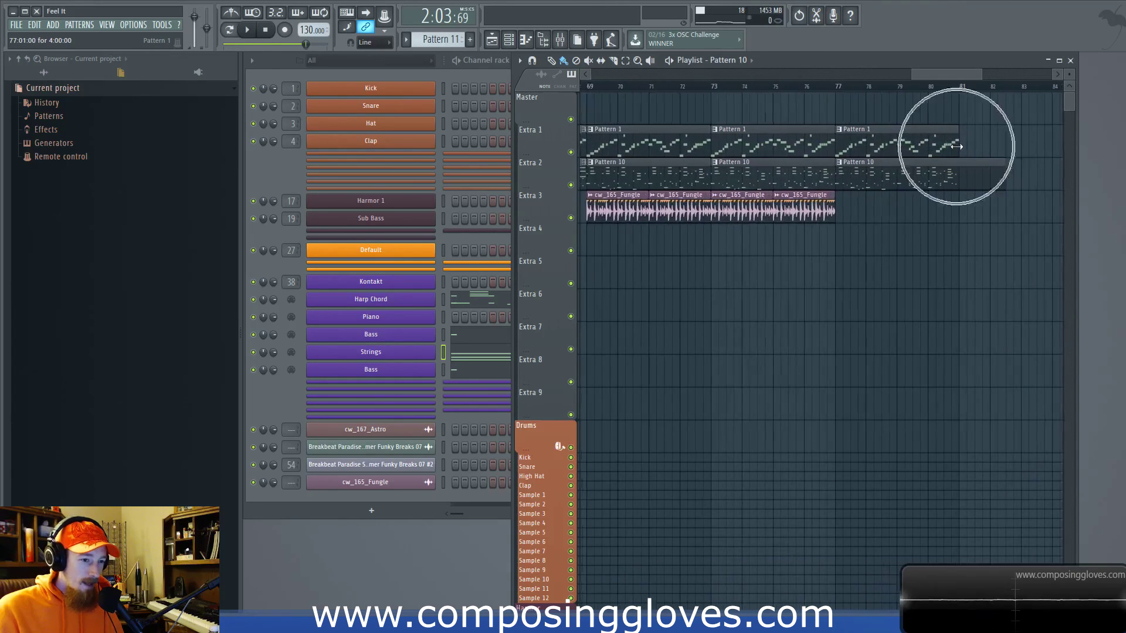
{"action": "scroll", "coordinate": [849, 135], "scroll_direction": "down", "scroll_amount": 6}
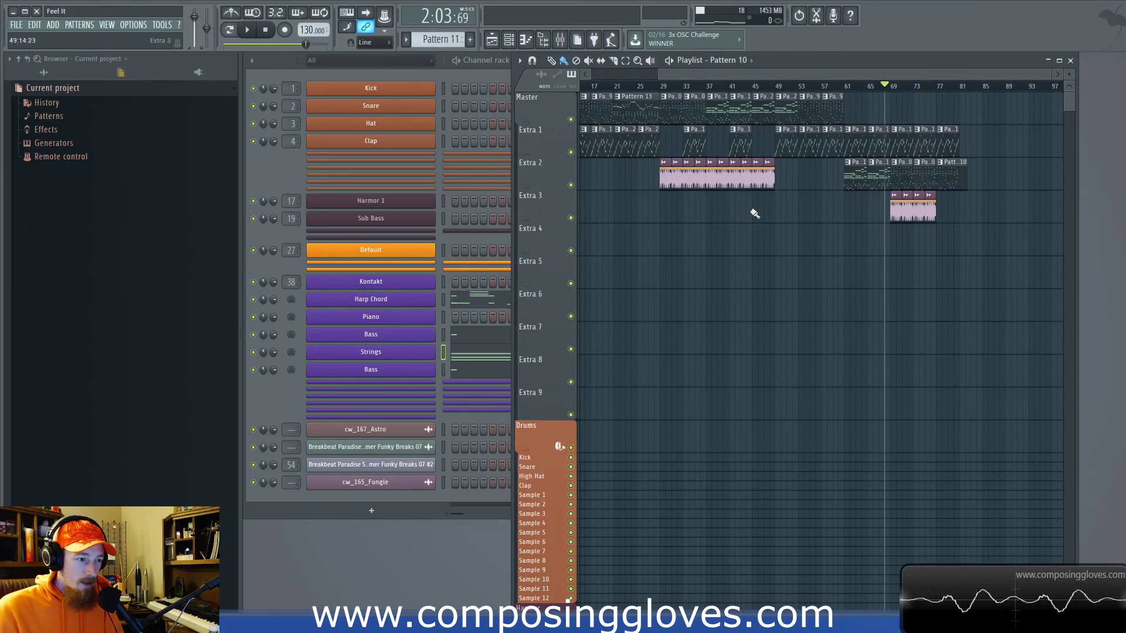
Select the playlist clips before bar 69 to point out that part of the arrangement, and clear the selection
{"action": "left_click", "coordinate": [957, 183], "text": "ctrl"}
{"action": "left_click", "coordinate": [965, 249], "text": "ctrl"}
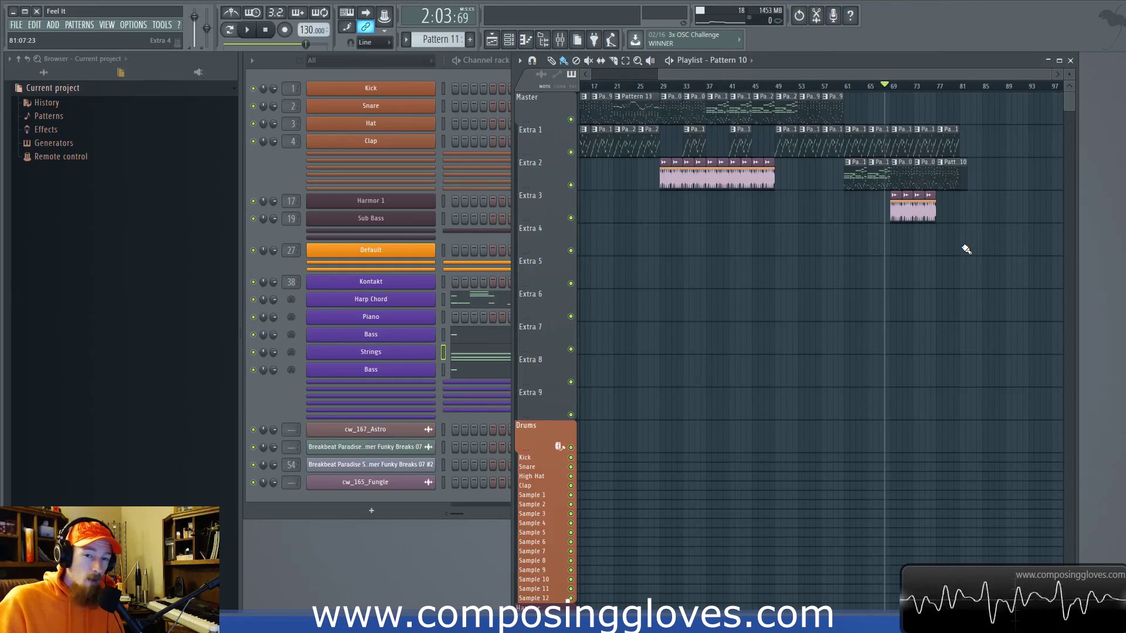
{"action": "scroll", "coordinate": [810, 261], "scroll_direction": "up", "scroll_amount": 6}
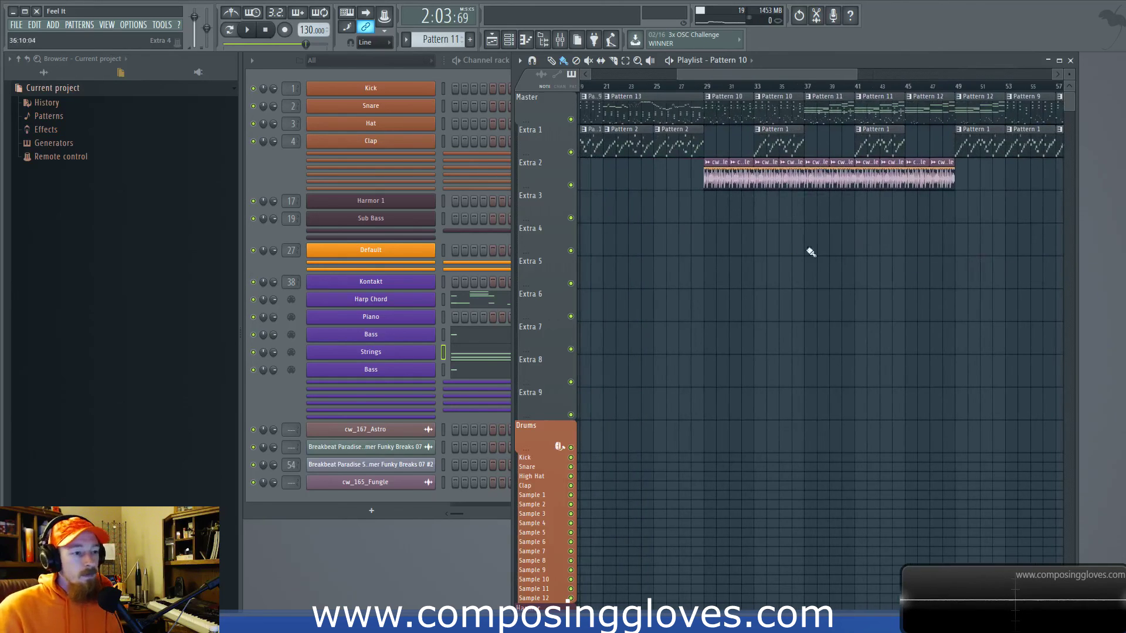
{"action": "scroll", "coordinate": [746, 249], "scroll_direction": "down", "scroll_amount": 6}
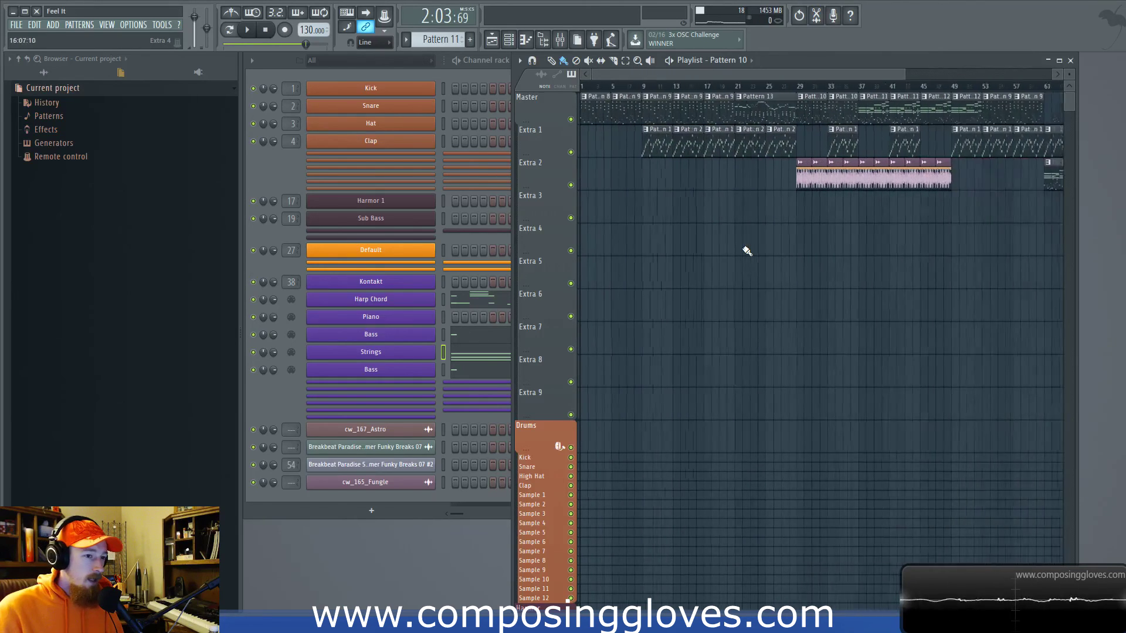
{"action": "left_click_drag", "start_coordinate": [682, 112], "coordinate": [905, 225]}
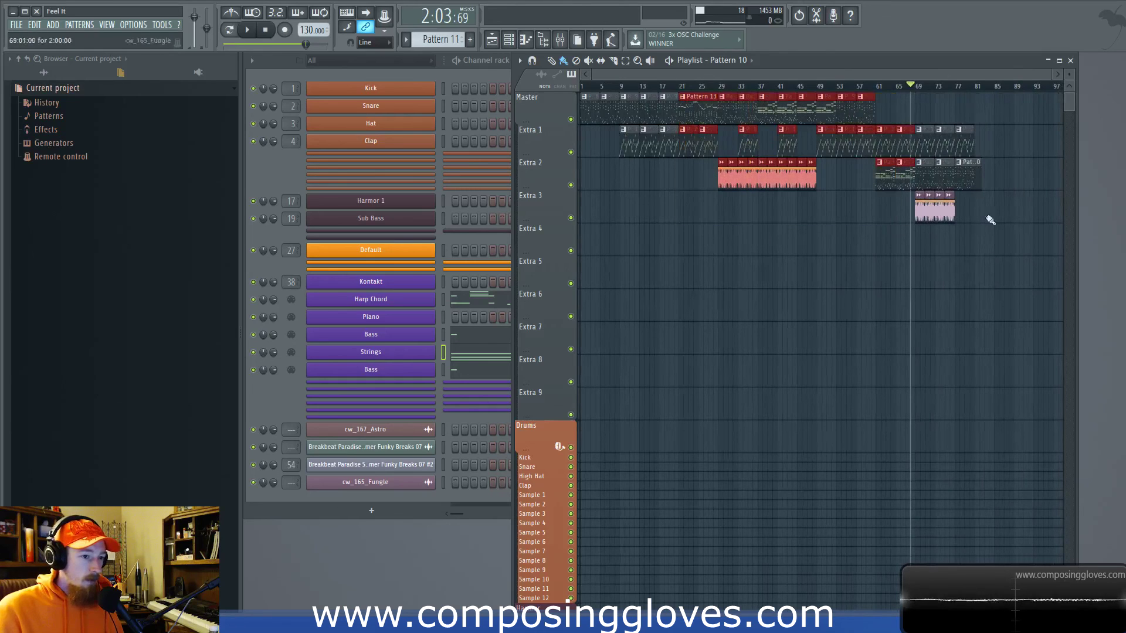
{"action": "left_click_drag", "start_coordinate": [980, 160], "coordinate": [1004, 205]}
{"action": "left_click", "coordinate": [822, 230]}
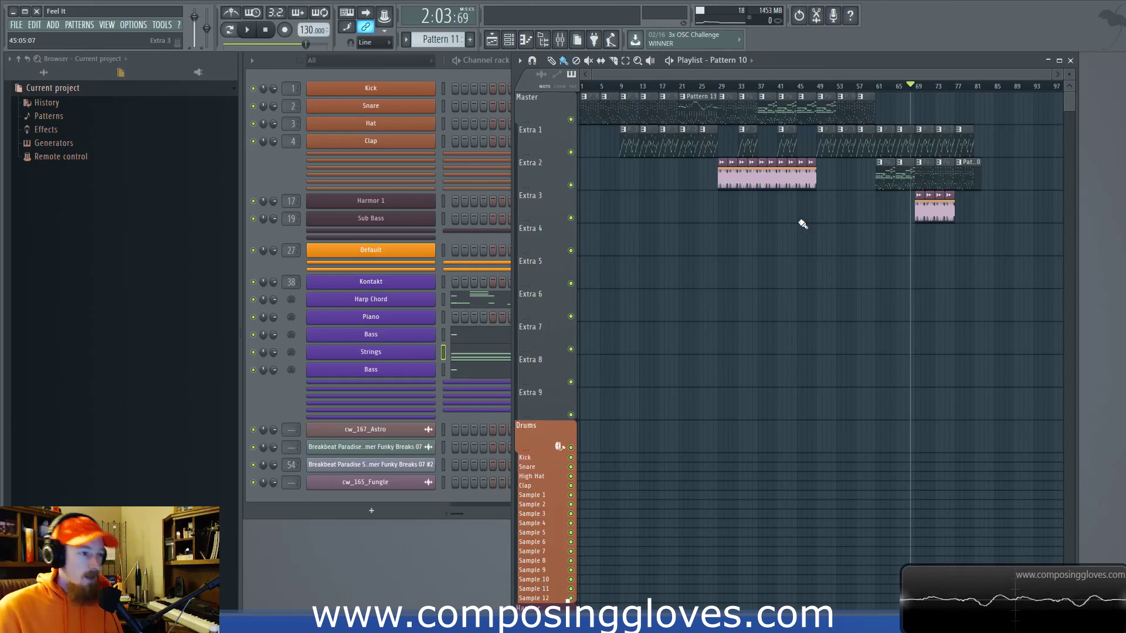
Open the Kontakt instrument, collapse the Harpsichord panel, and inspect The Giant and the other instruments in the rack
{"action": "left_click", "coordinate": [388, 284]}
{"action": "left_click", "coordinate": [663, 203]}
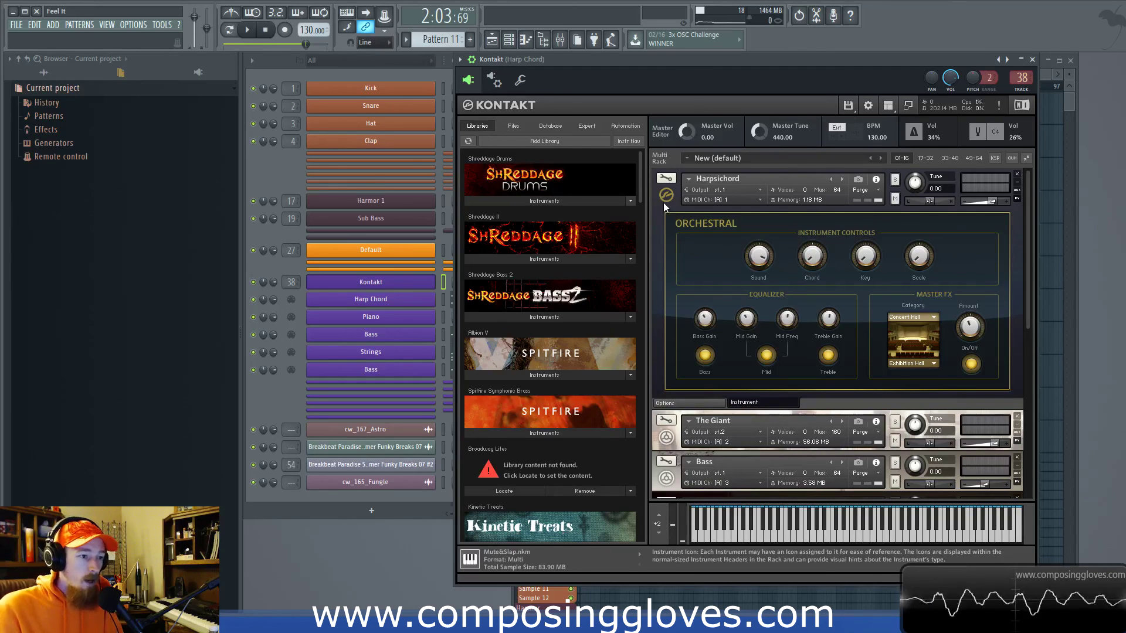
{"action": "left_click", "coordinate": [664, 202]}
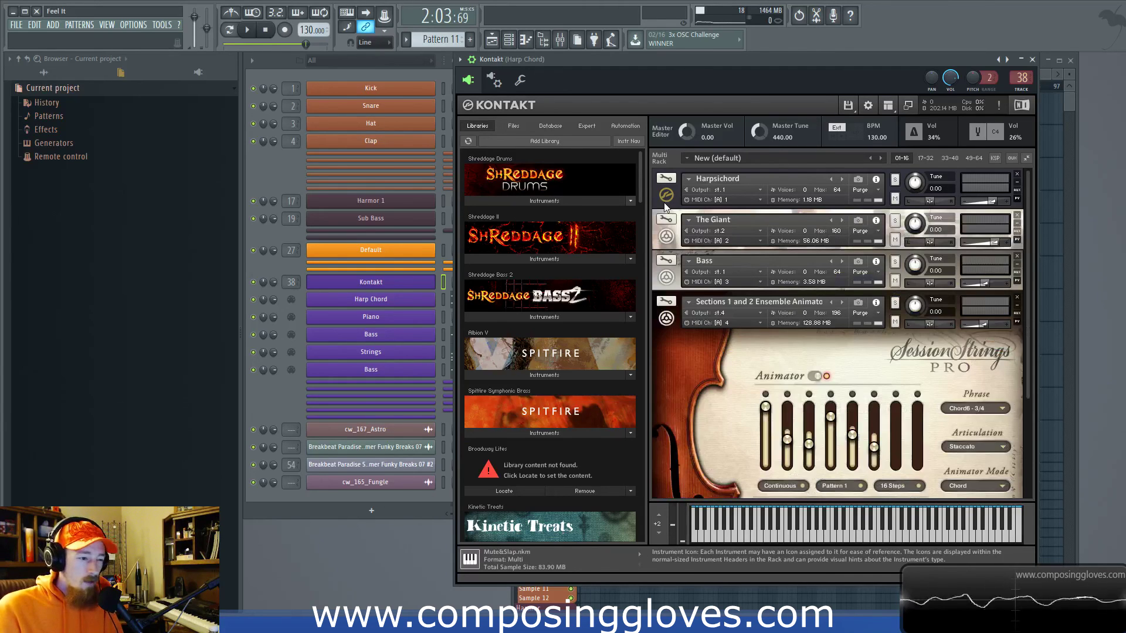
{"action": "mouse_move", "coordinate": [1028, 242]}
{"action": "left_mouse_down"}
{"action": "mouse_move", "coordinate": [1027, 253]}
{"action": "mouse_move", "coordinate": [1026, 240]}
{"action": "left_mouse_up"}
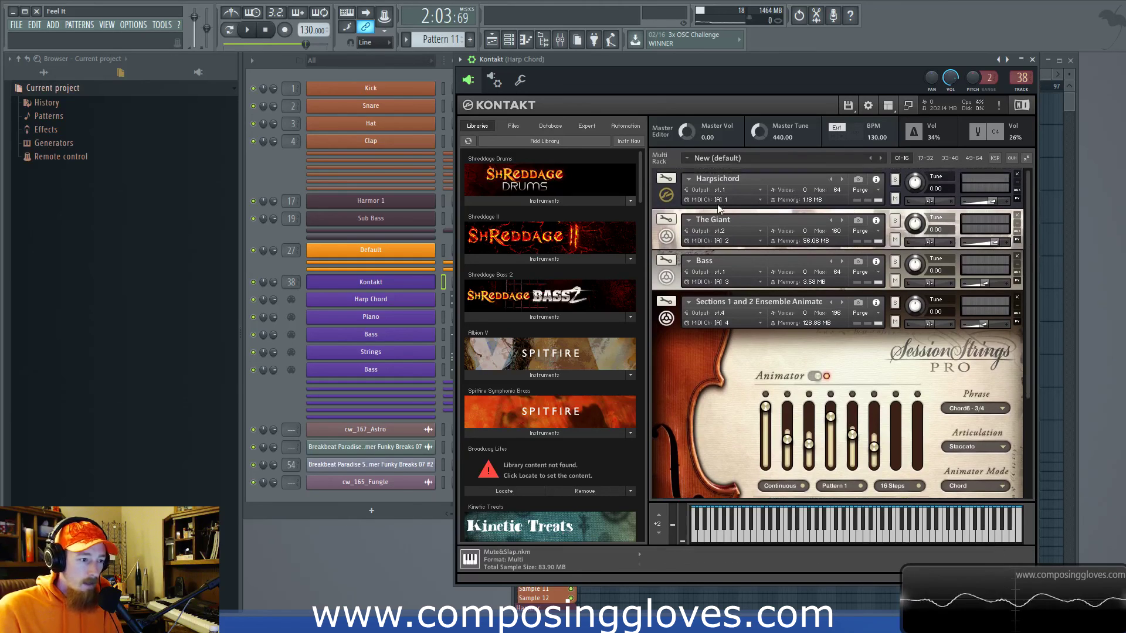
{"action": "left_click", "coordinate": [668, 238]}
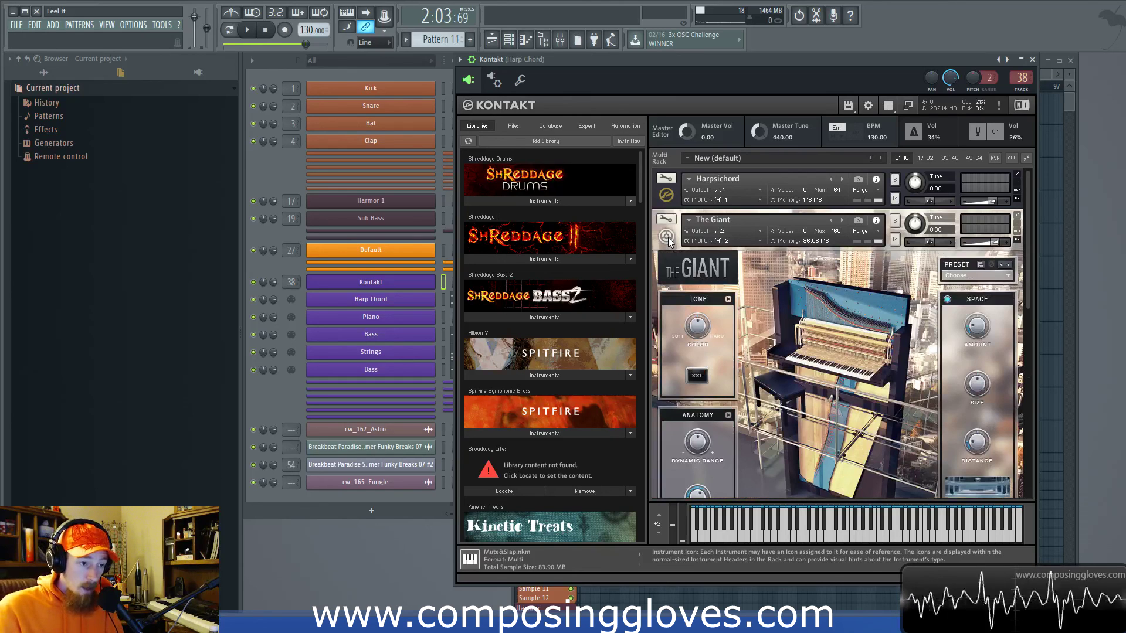
{"action": "left_click", "coordinate": [668, 238]}
{"action": "left_click_drag", "start_coordinate": [818, 60], "coordinate": [877, 98]}
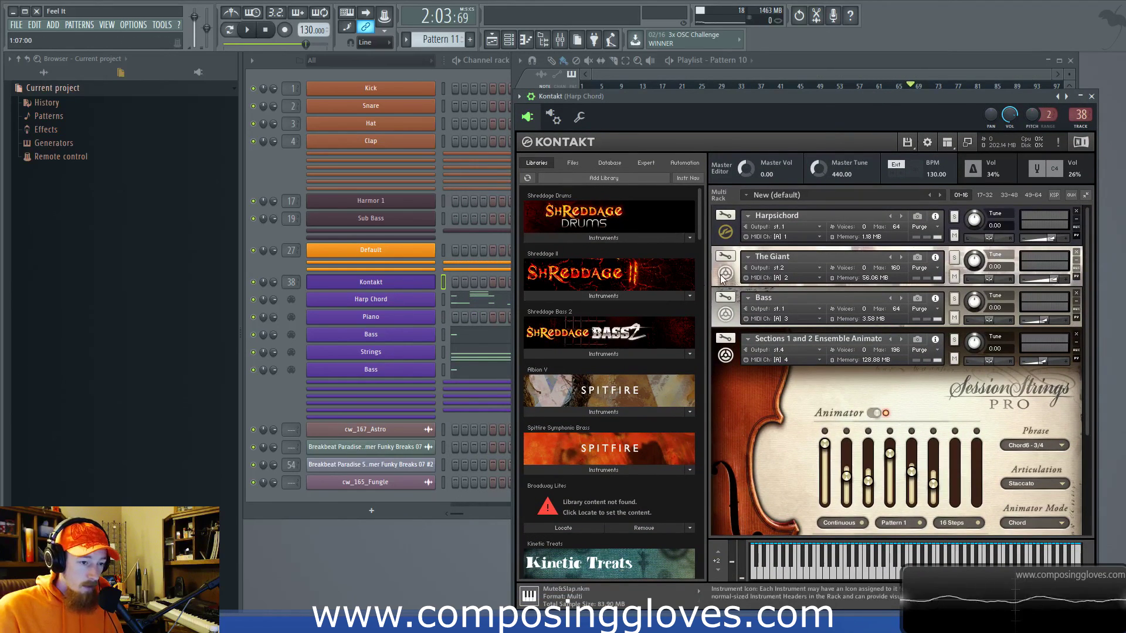
{"action": "left_click_drag", "start_coordinate": [1087, 358], "coordinate": [1087, 387]}
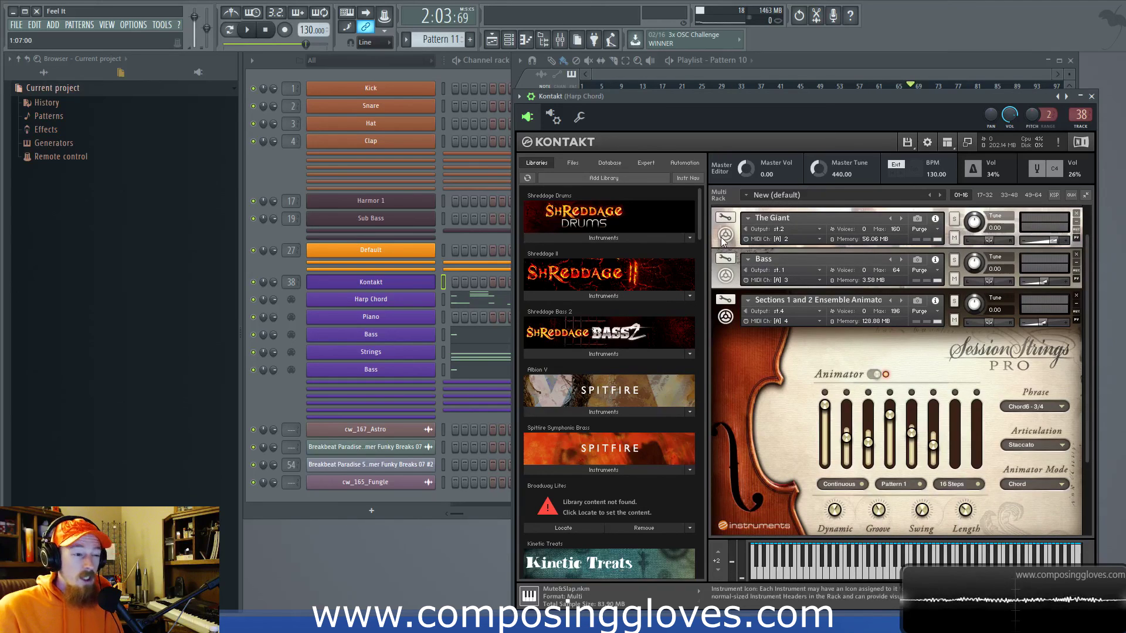
Open Pattern 13's Harp Chord notes in the piano roll, review them, and close the piano roll
{"action": "left_click", "coordinate": [758, 75]}
{"action": "scroll", "coordinate": [690, 115], "scroll_direction": "up", "scroll_amount": 3}
{"action": "double_click", "coordinate": [706, 106]}
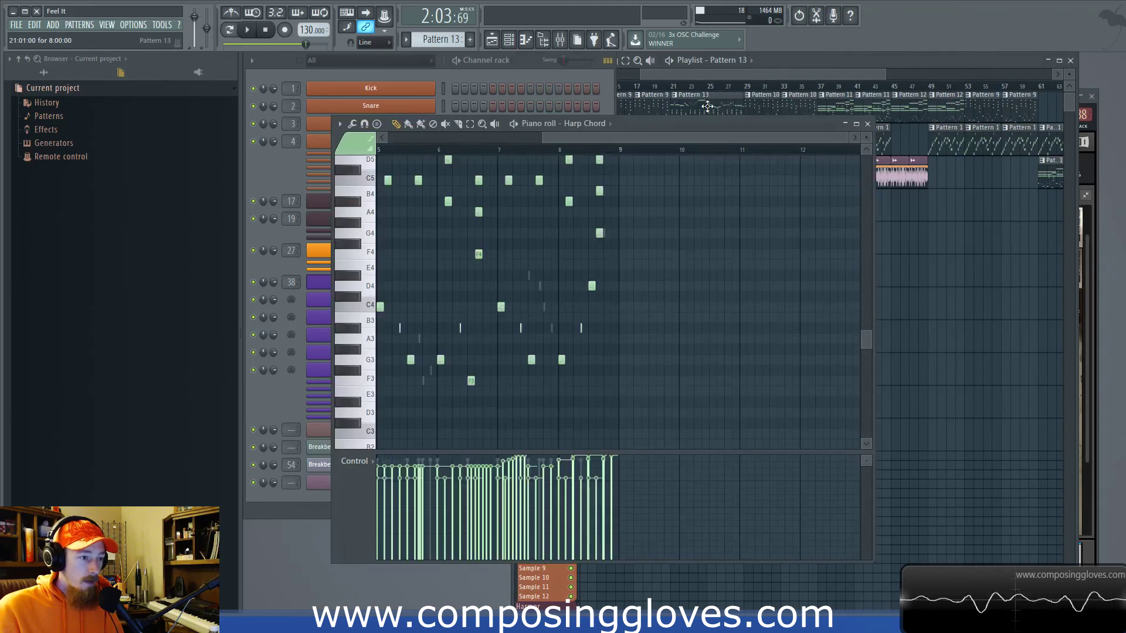
{"action": "mouse_move", "coordinate": [643, 131]}
{"action": "left_mouse_down"}
{"action": "mouse_move", "coordinate": [893, 126]}
{"action": "mouse_move", "coordinate": [647, 125]}
{"action": "left_mouse_up"}
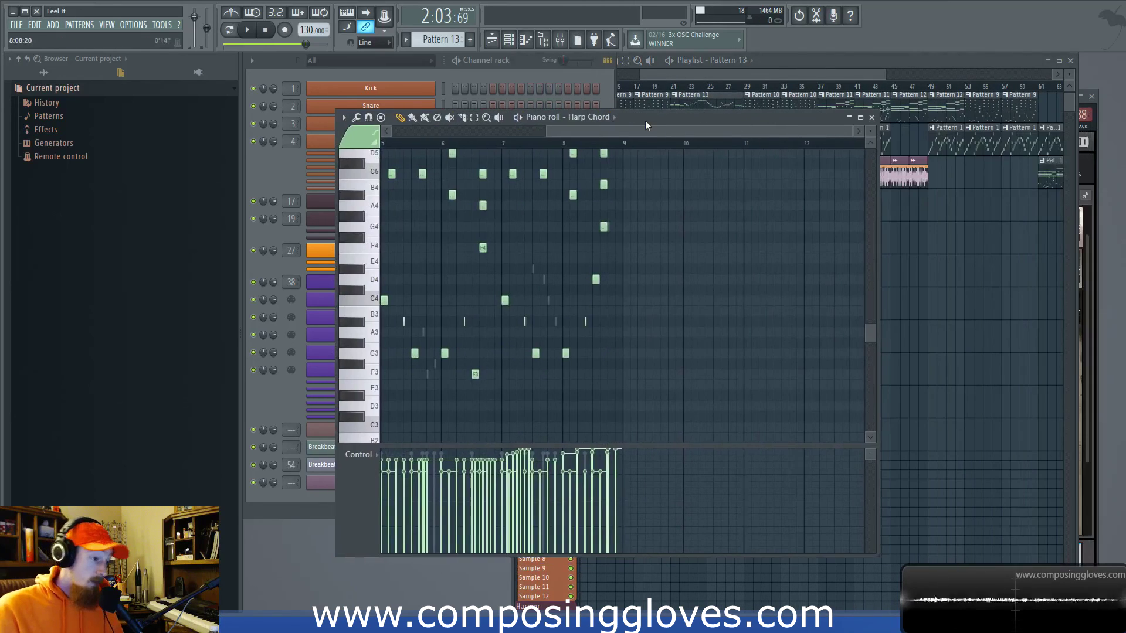
{"action": "left_click", "coordinate": [871, 117]}
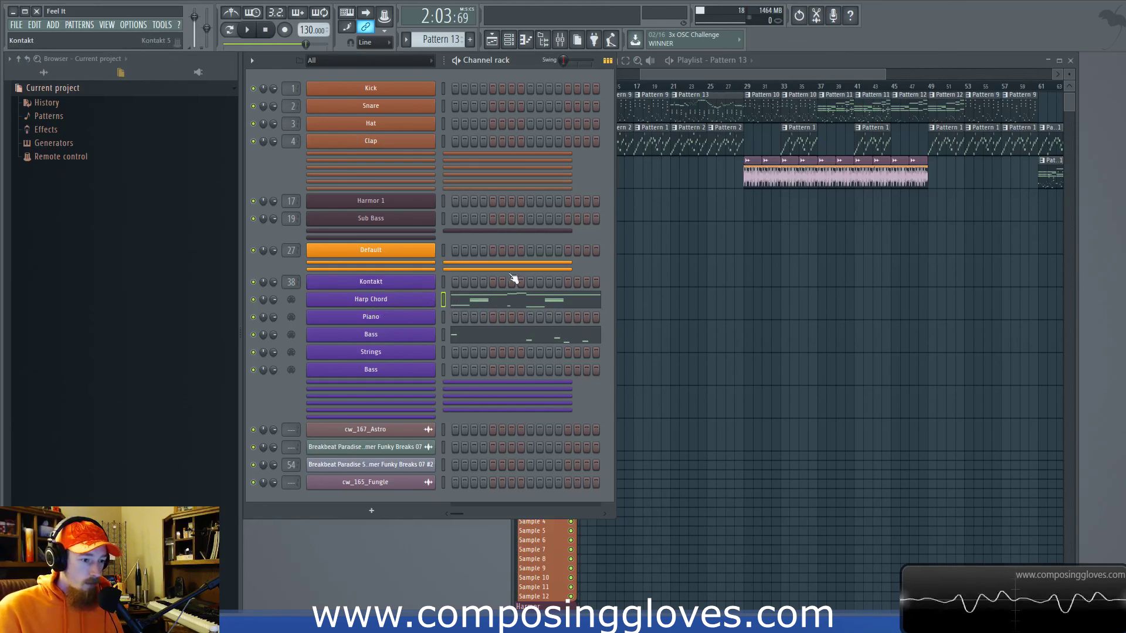
Collapse the Session Strings Pro panel in Kontakt, review the complete instrument rack, and close Kontakt
{"action": "left_click", "coordinate": [371, 282]}
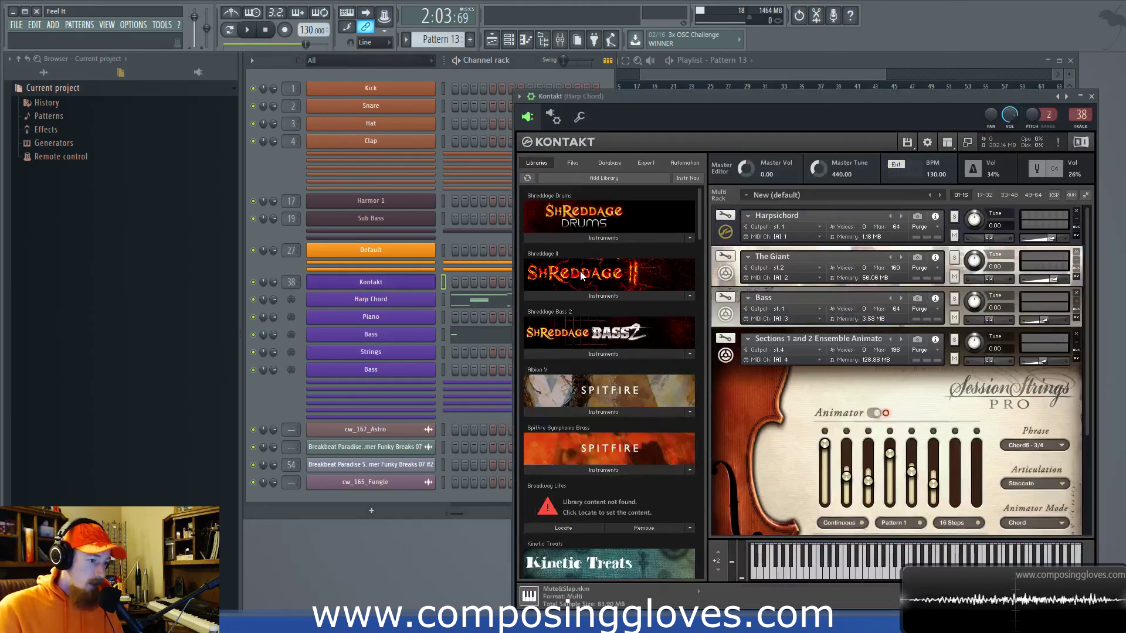
{"action": "left_click", "coordinate": [726, 316]}
{"action": "left_click", "coordinate": [726, 316]}
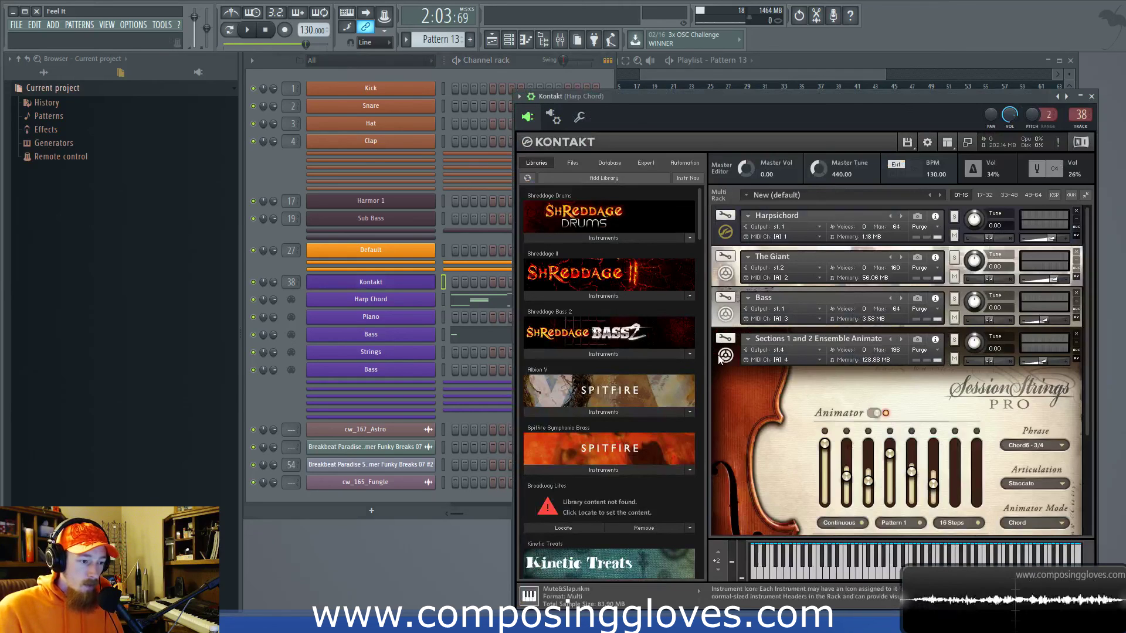
{"action": "left_click", "coordinate": [725, 355]}
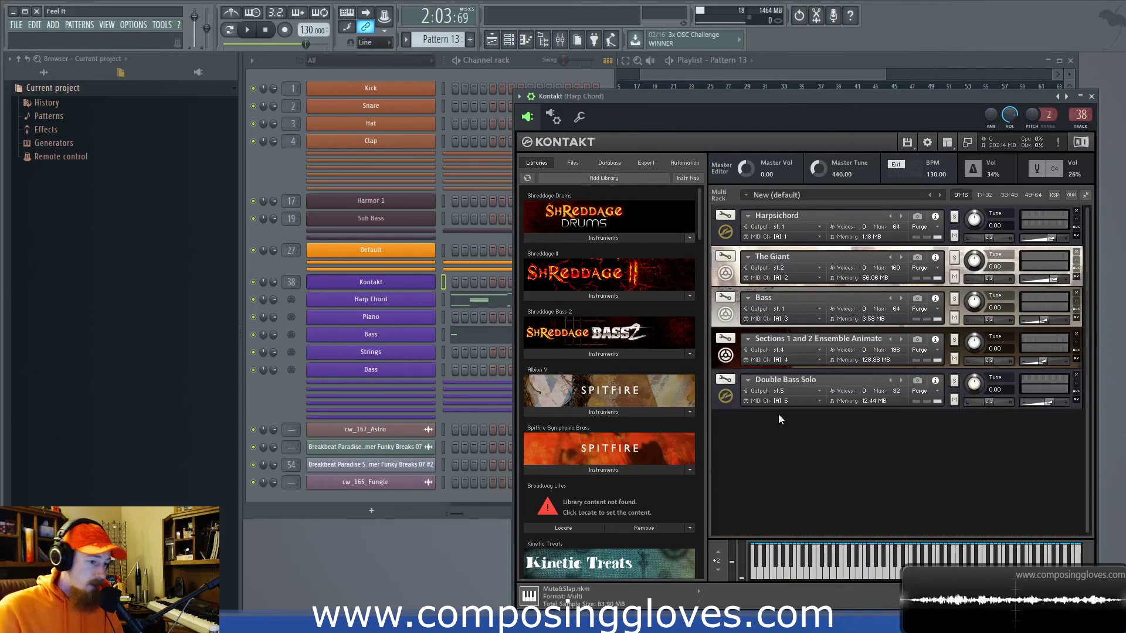
{"action": "left_click", "coordinate": [1091, 97]}
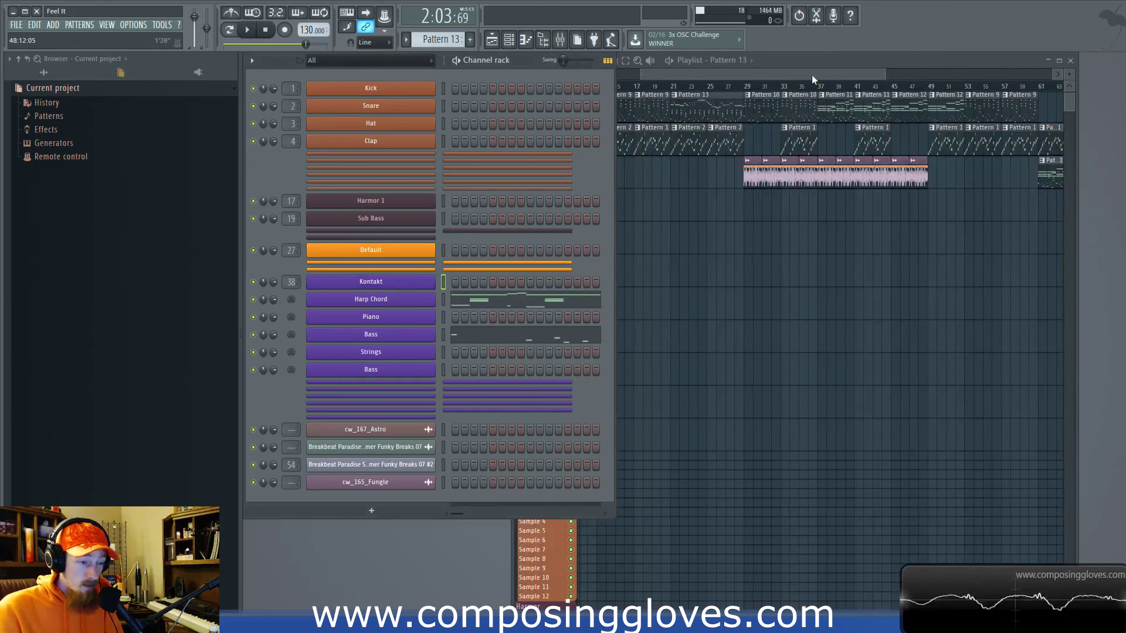
Examine the arrangement in the playlist from bar 1 to the cw_165_Fungle clips at bar 69
{"action": "left_click", "coordinate": [811, 75]}
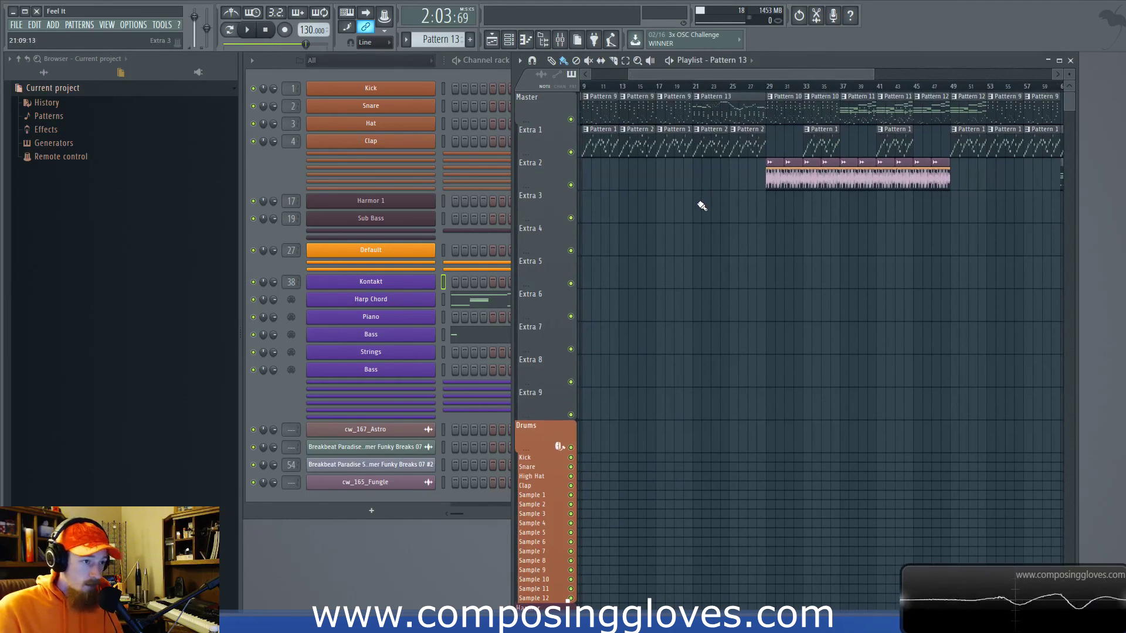
{"action": "scroll", "coordinate": [698, 202], "scroll_direction": "down", "scroll_amount": 3}
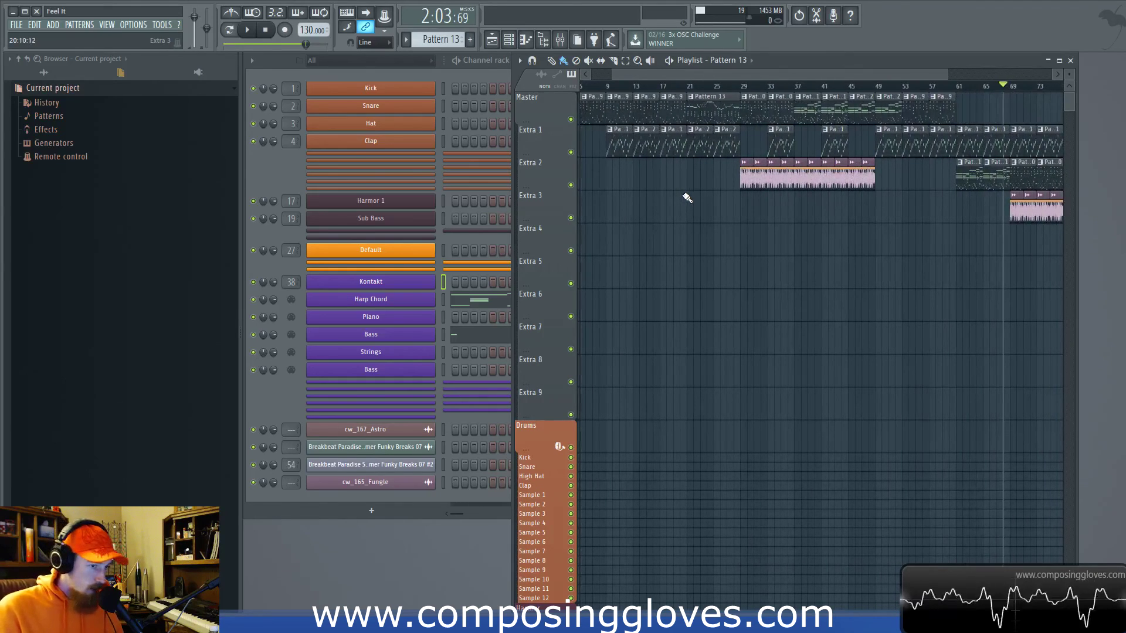
{"action": "scroll", "coordinate": [687, 198], "scroll_direction": "down", "scroll_amount": 2}
{"action": "scroll", "coordinate": [631, 184], "scroll_direction": "up", "scroll_amount": 5}
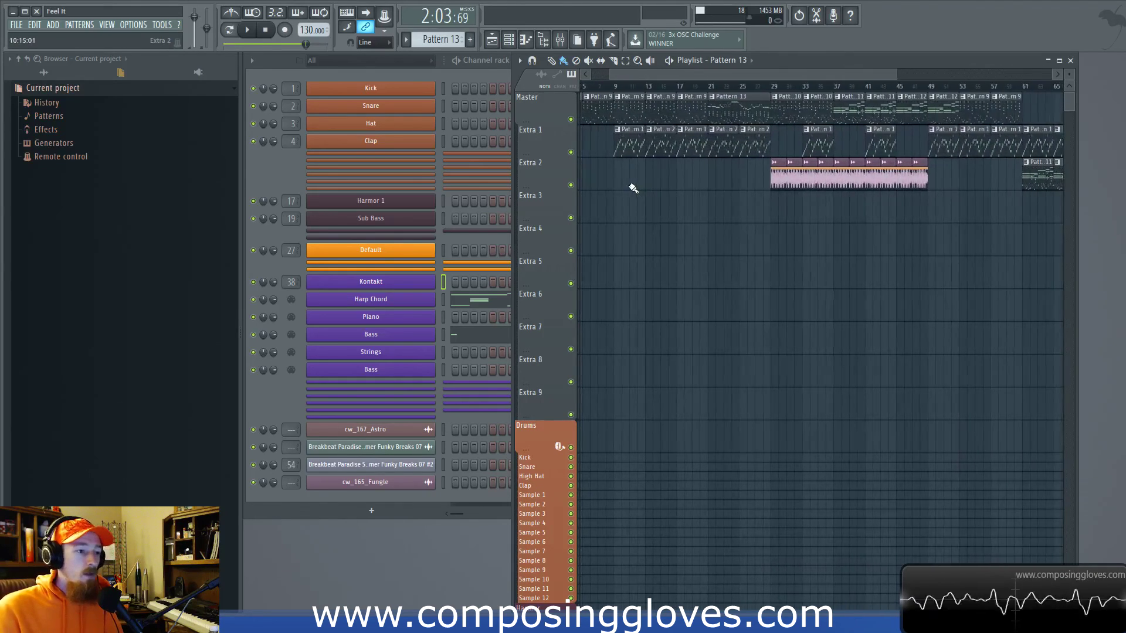
{"action": "left_click_drag", "start_coordinate": [672, 77], "coordinate": [582, 73]}
{"action": "scroll", "coordinate": [667, 151], "scroll_direction": "down", "scroll_amount": 4}
{"action": "scroll", "coordinate": [700, 184], "scroll_direction": "down", "scroll_amount": 1}
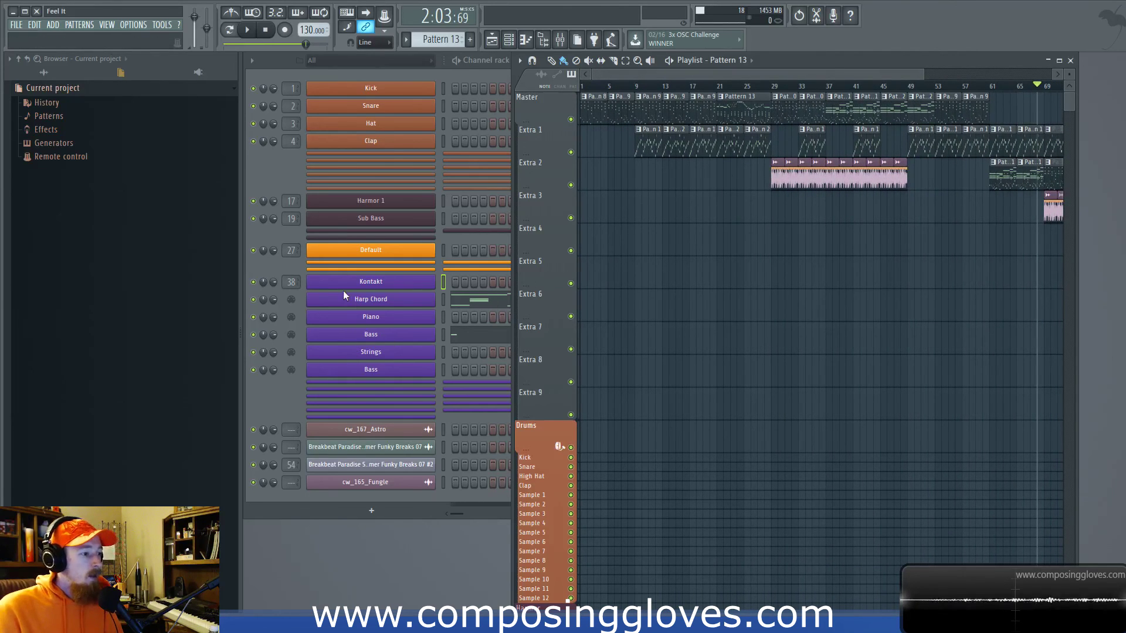
Show the Kontakt instrument rack again, reposition its window, and bring the channel rack forward beside it
{"action": "left_click", "coordinate": [403, 283]}
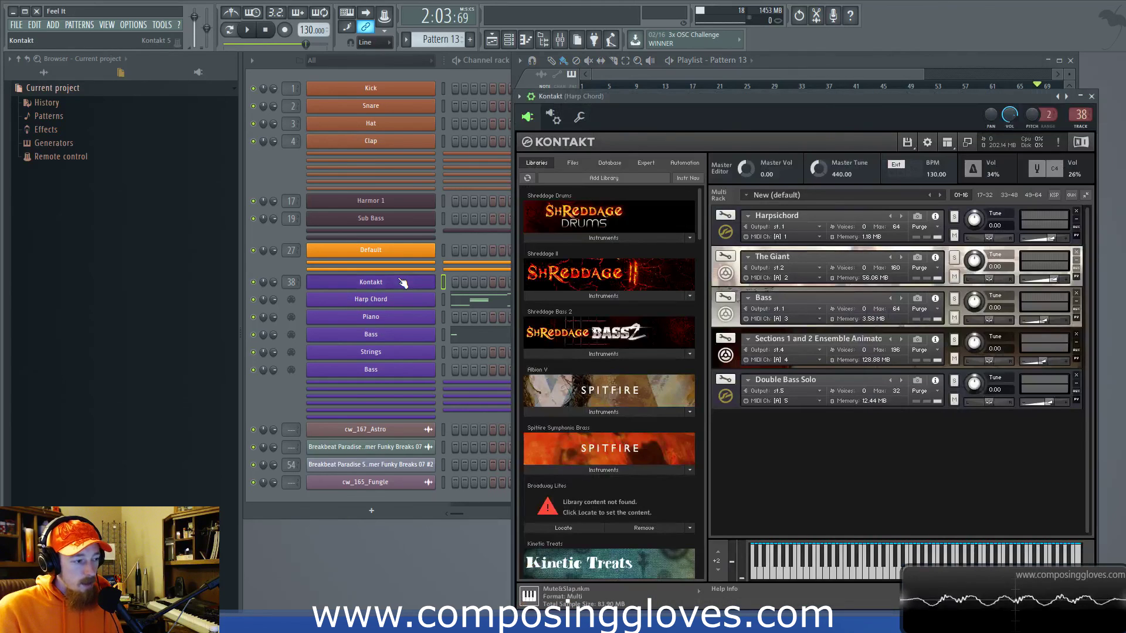
{"action": "left_click_drag", "start_coordinate": [718, 94], "coordinate": [625, 82]}
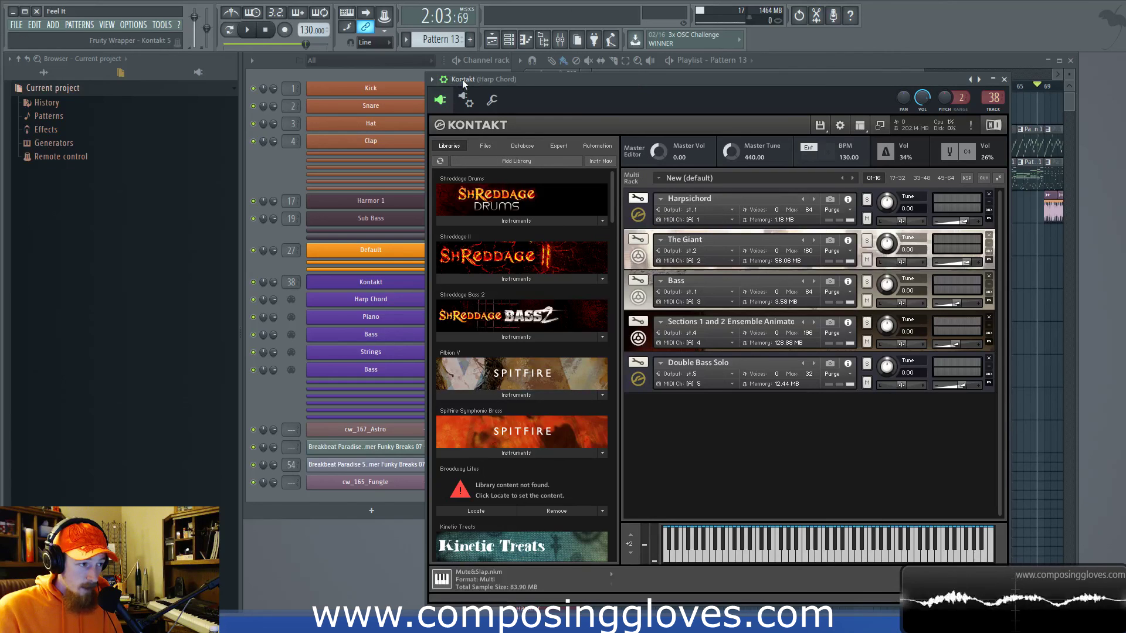
{"action": "double_click", "coordinate": [462, 80]}
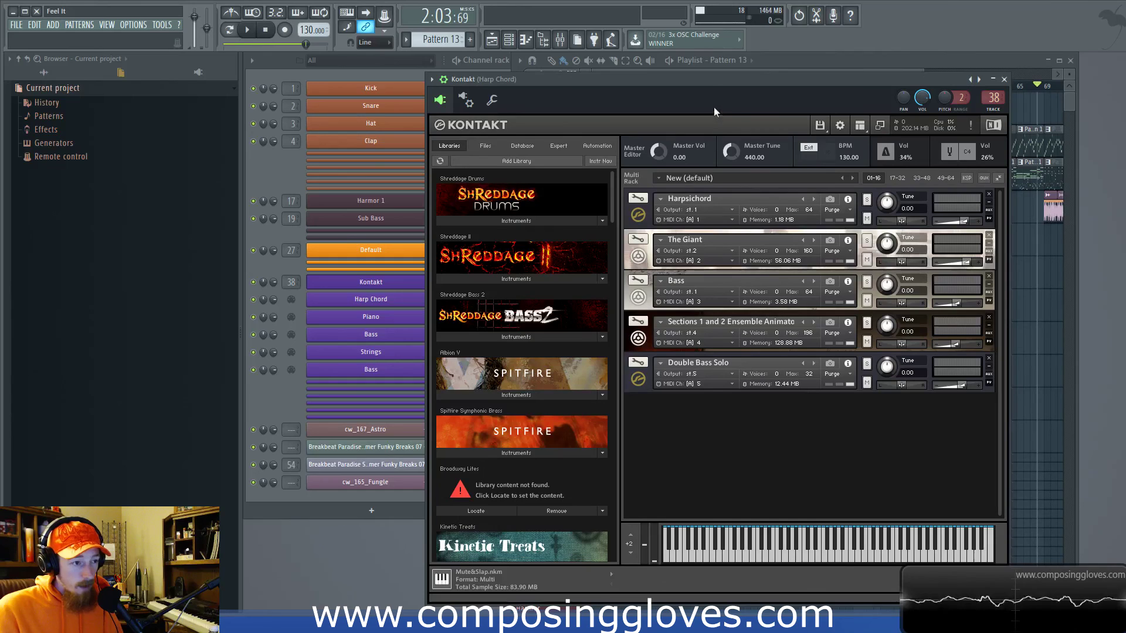
{"action": "left_click_drag", "start_coordinate": [696, 80], "coordinate": [696, 72]}
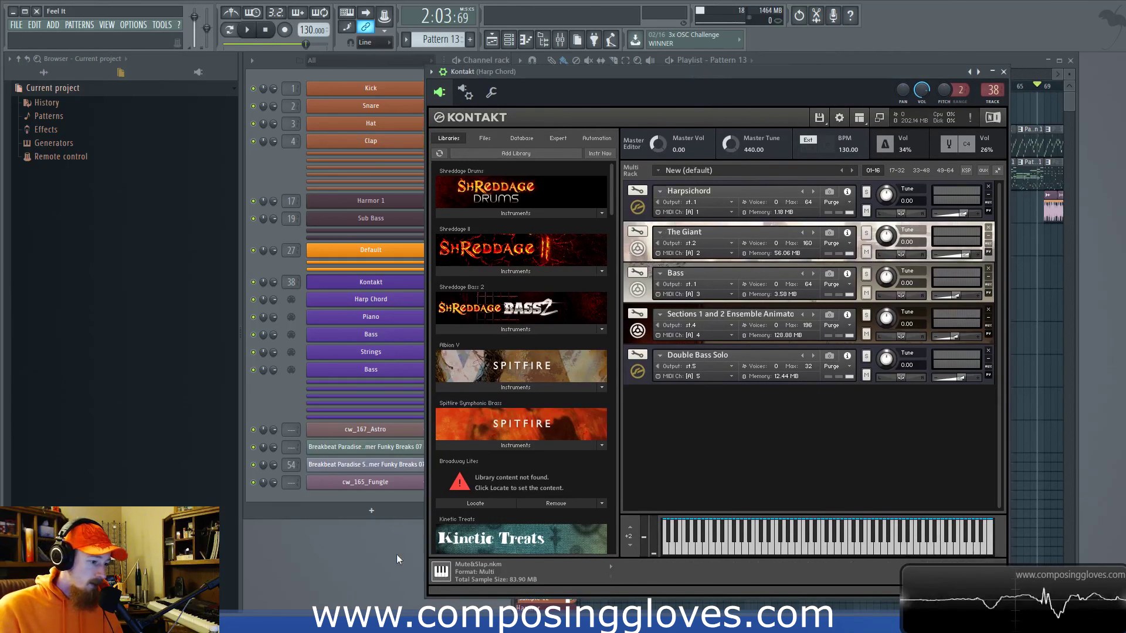
{"action": "left_click", "coordinate": [380, 552]}
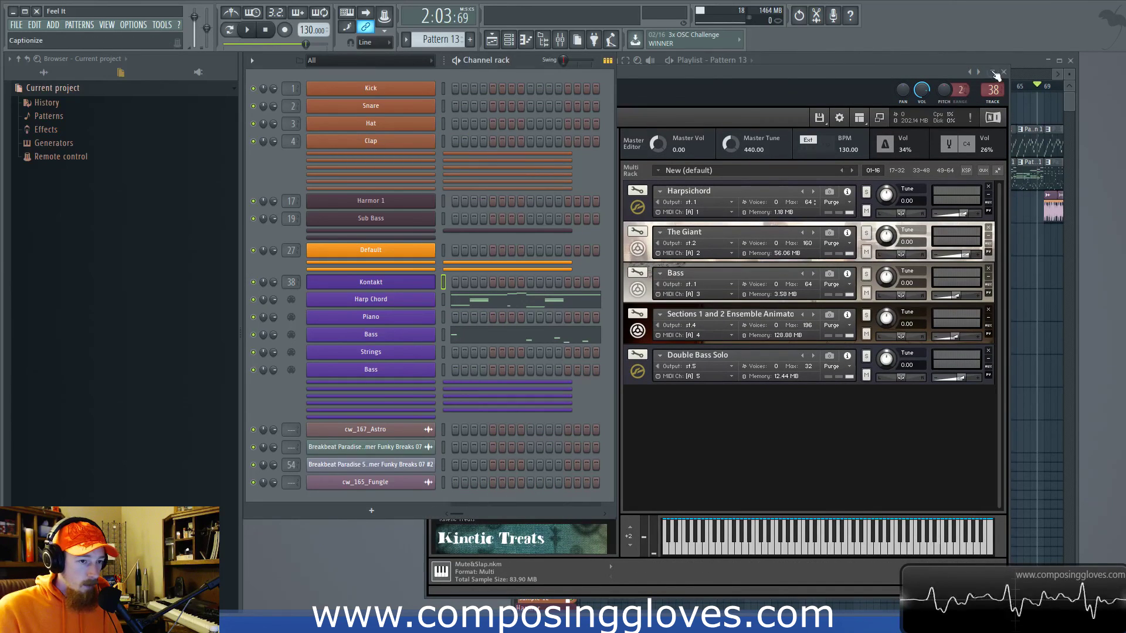
Point out the Strings and Bass channels in the channel rack and bring the Kontakt instrument back into view
{"action": "key", "text": "F5"}
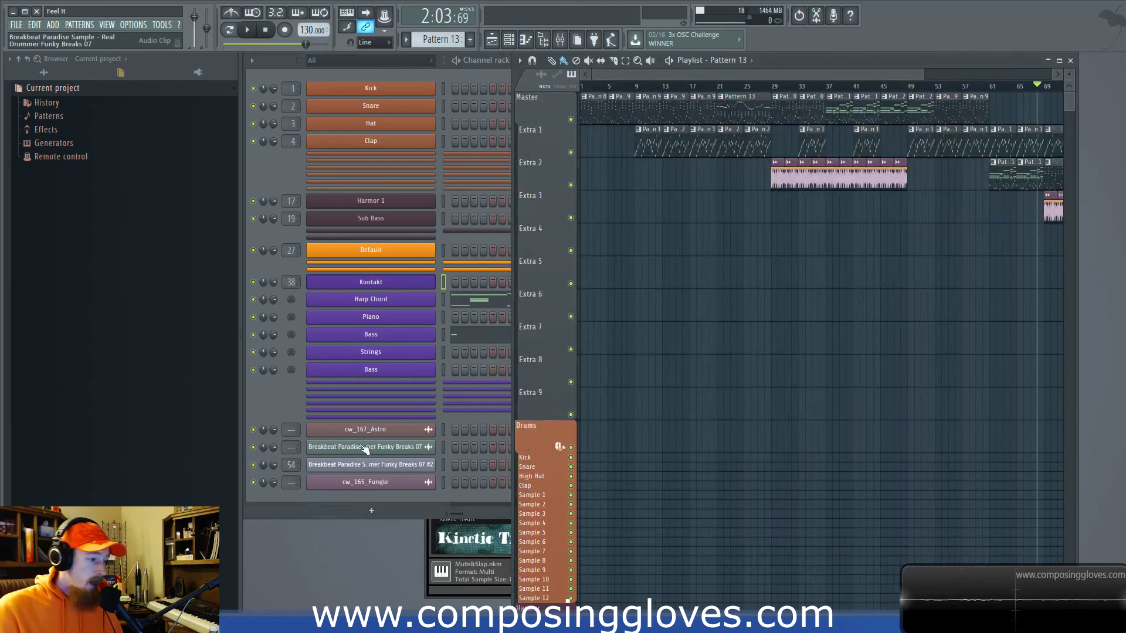
{"action": "left_click", "coordinate": [371, 351]}
{"action": "left_click", "coordinate": [389, 335]}
{"action": "left_click", "coordinate": [390, 334]}
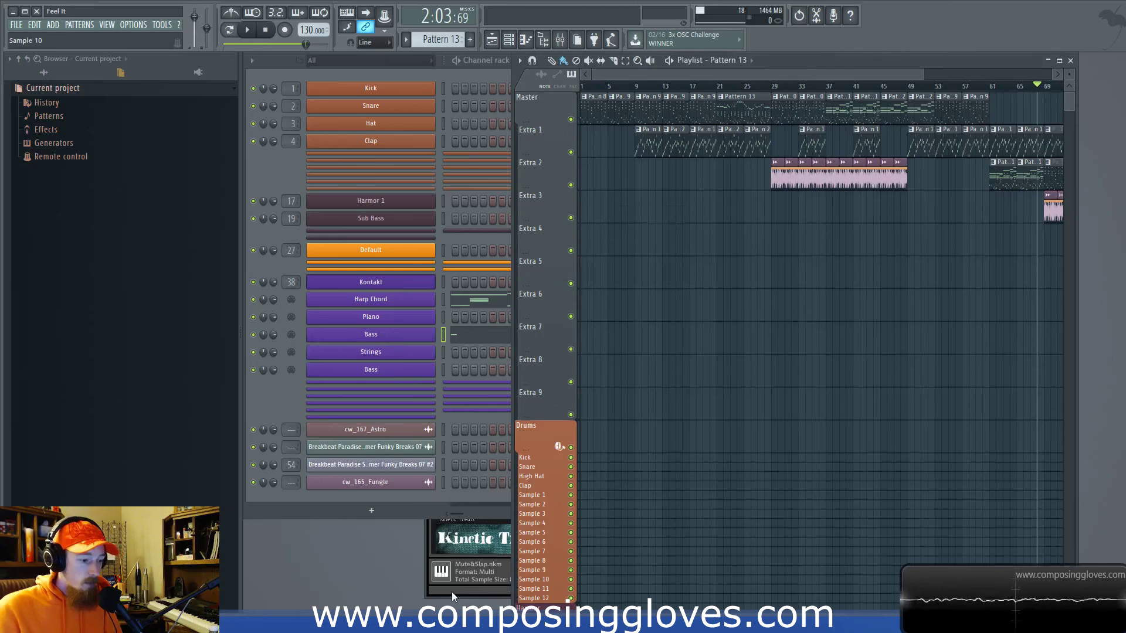
{"action": "left_click", "coordinate": [473, 590]}
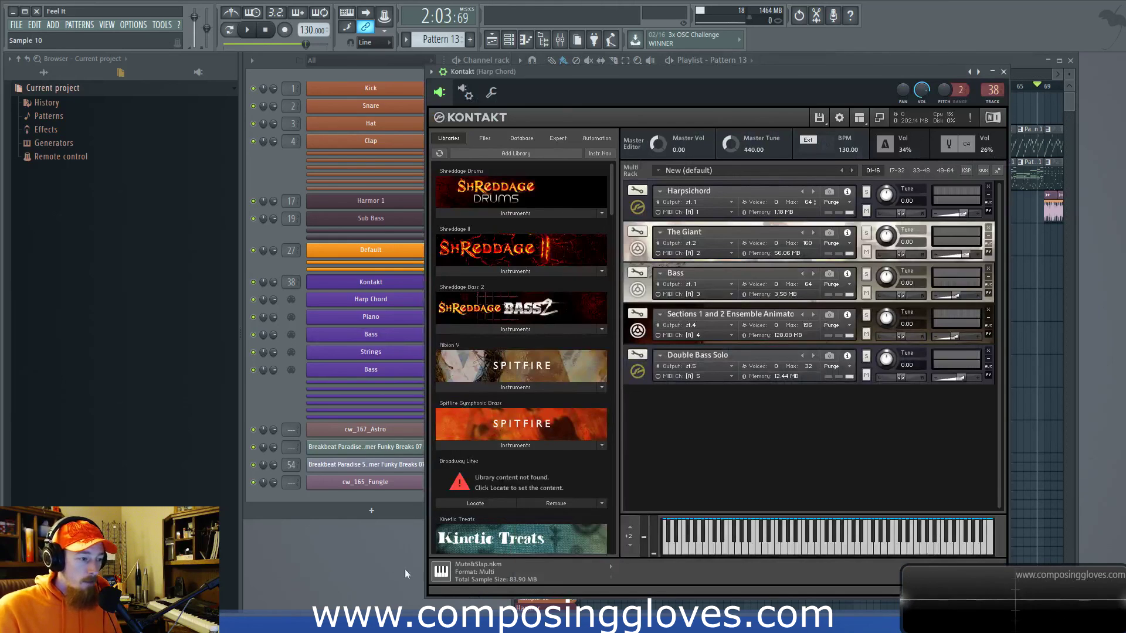
{"action": "left_click", "coordinate": [387, 289]}
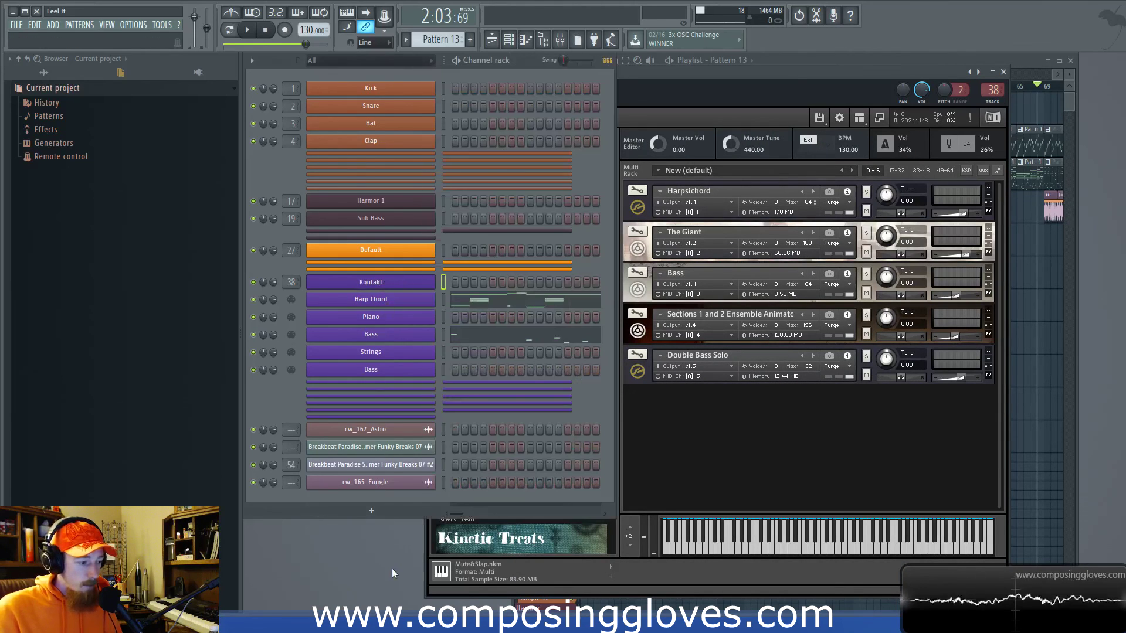
{"action": "left_click", "coordinate": [378, 284]}
{"action": "left_click", "coordinate": [379, 284]}
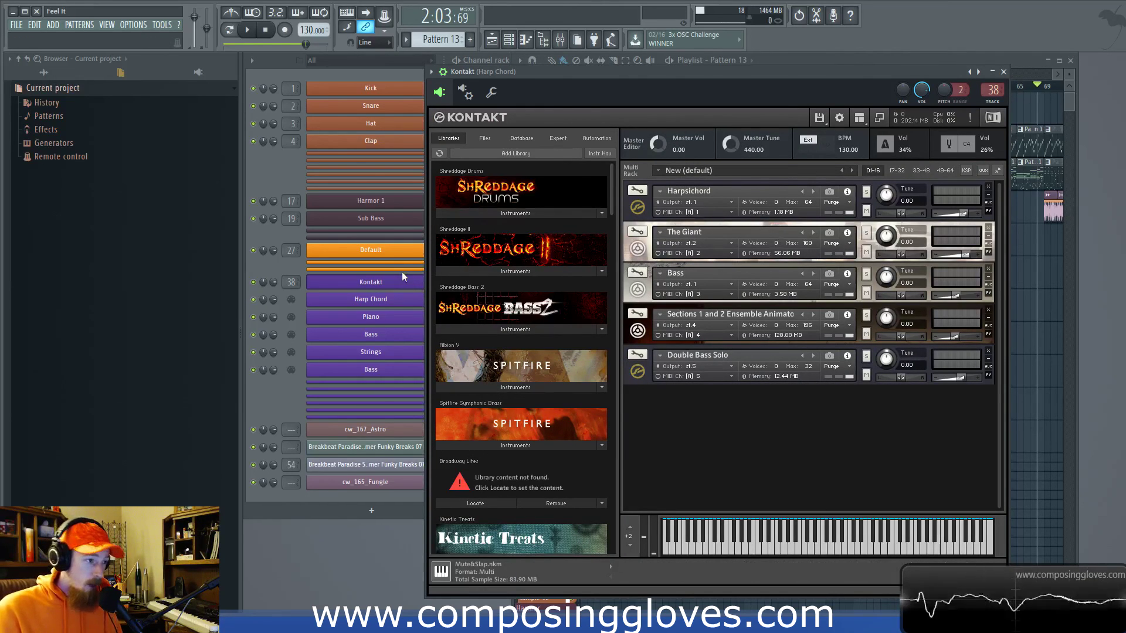
Open the mixer, inspect the Transient Master effect on the Harp Chord track, and close the effect
{"action": "left_click", "coordinate": [565, 39]}
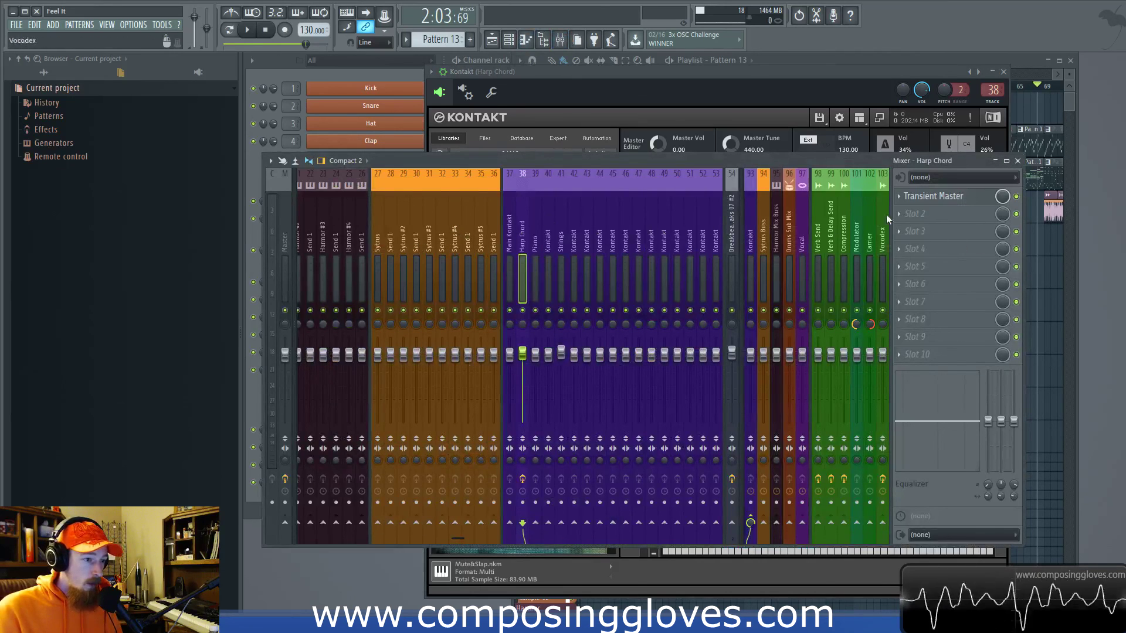
{"action": "left_click", "coordinate": [939, 196]}
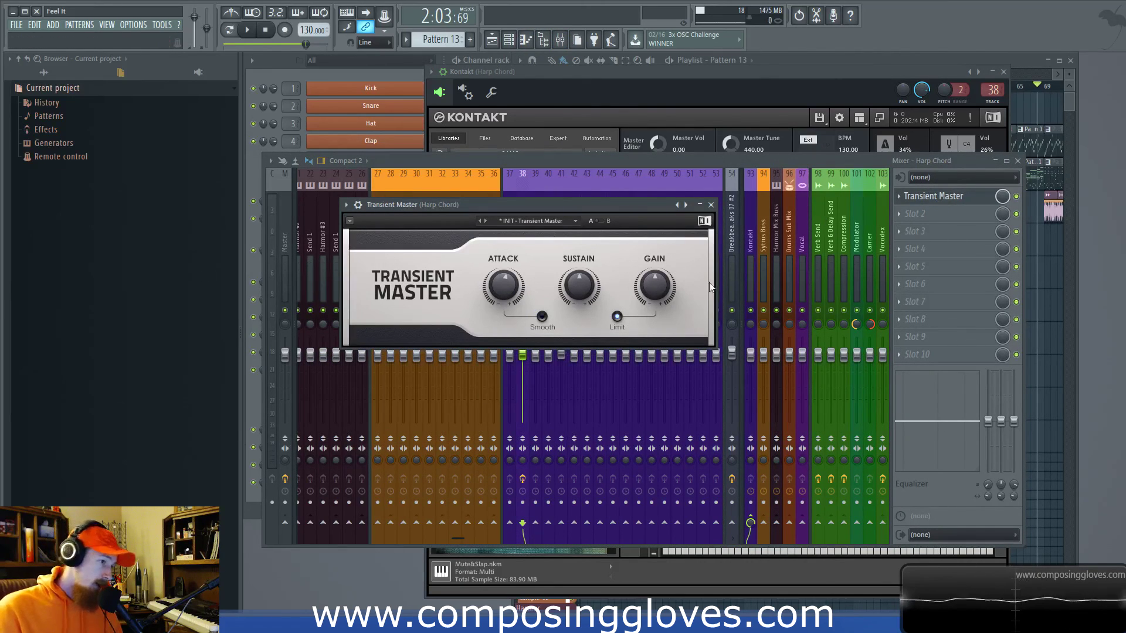
{"action": "key", "text": "Tab"}
{"action": "key", "text": "Tab"}
{"action": "key", "text": "Tab"}
{"action": "key", "text": "Tab"}
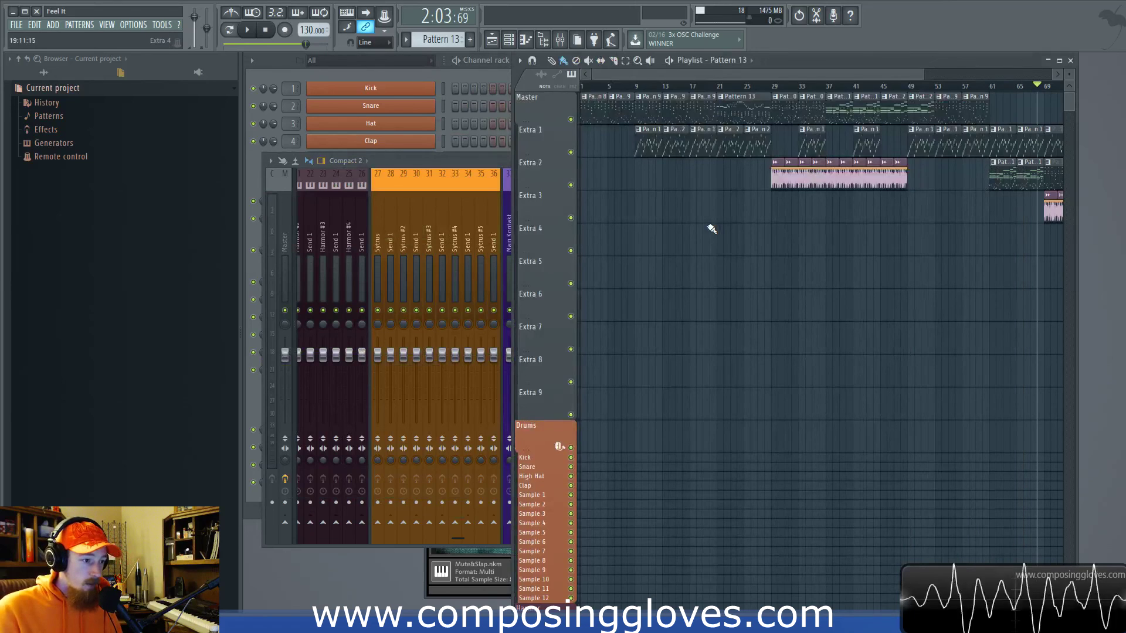
{"action": "key", "text": "Tab"}
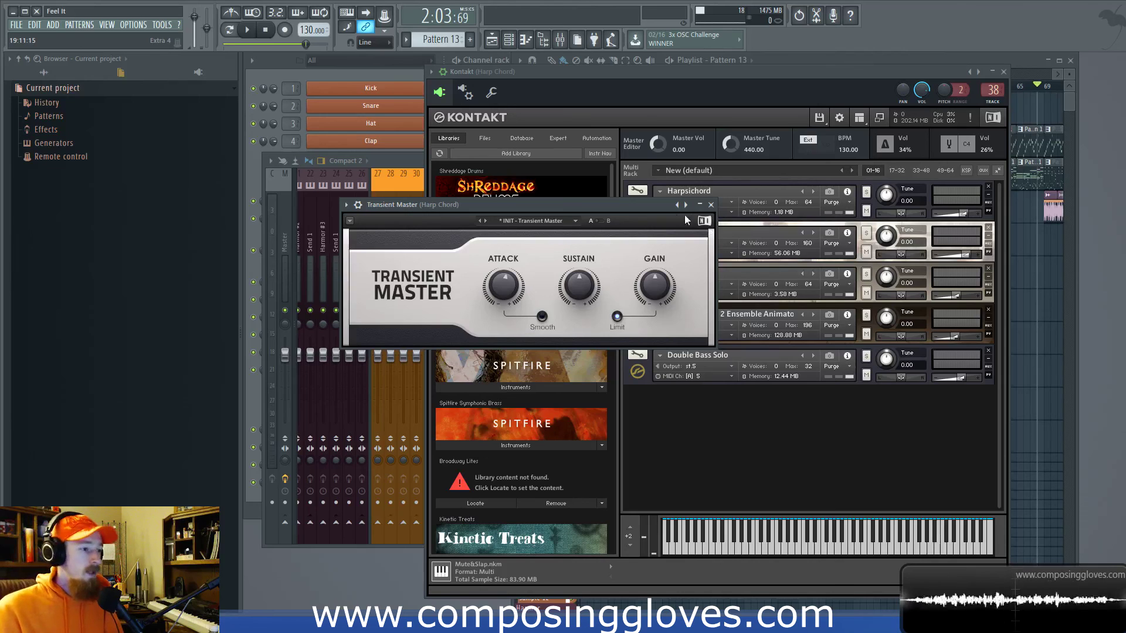
{"action": "left_click", "coordinate": [711, 205]}
Return to the playlist and reset the playback position to the start of the song
{"action": "left_click_drag", "start_coordinate": [694, 70], "coordinate": [660, 59]}
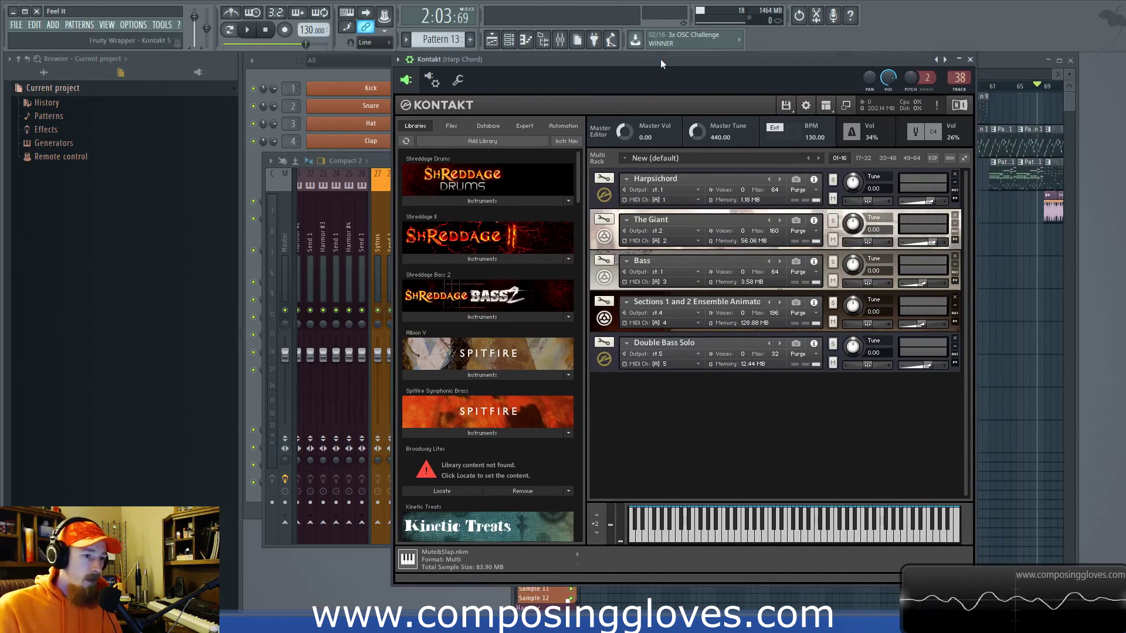
{"action": "left_click", "coordinate": [1008, 59]}
{"action": "left_click", "coordinate": [798, 86]}
{"action": "key", "text": "space"}
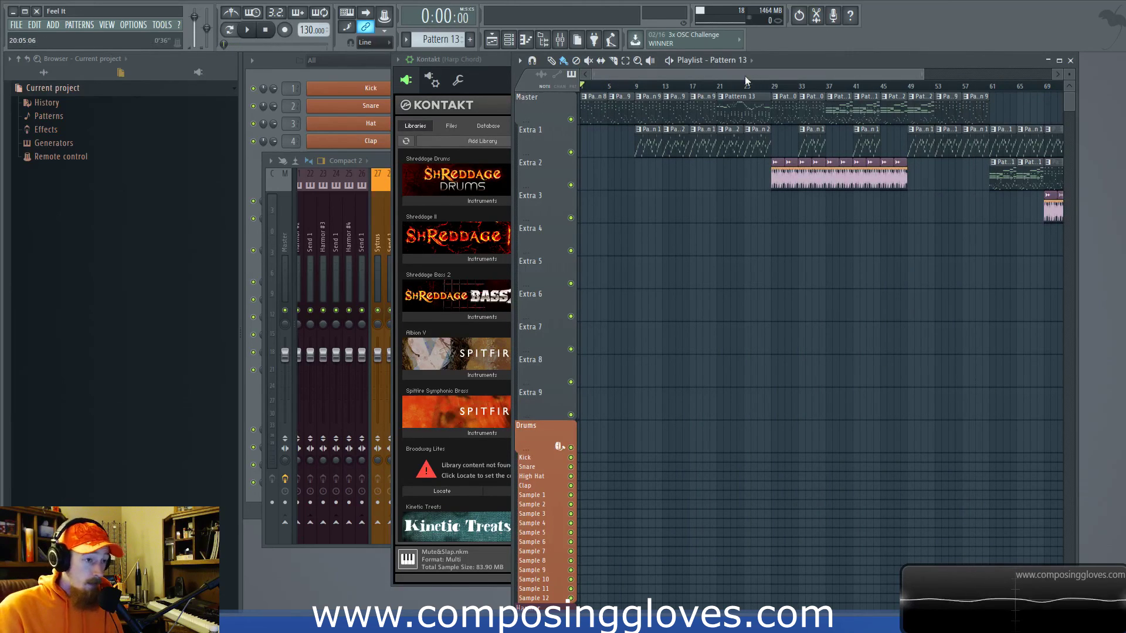